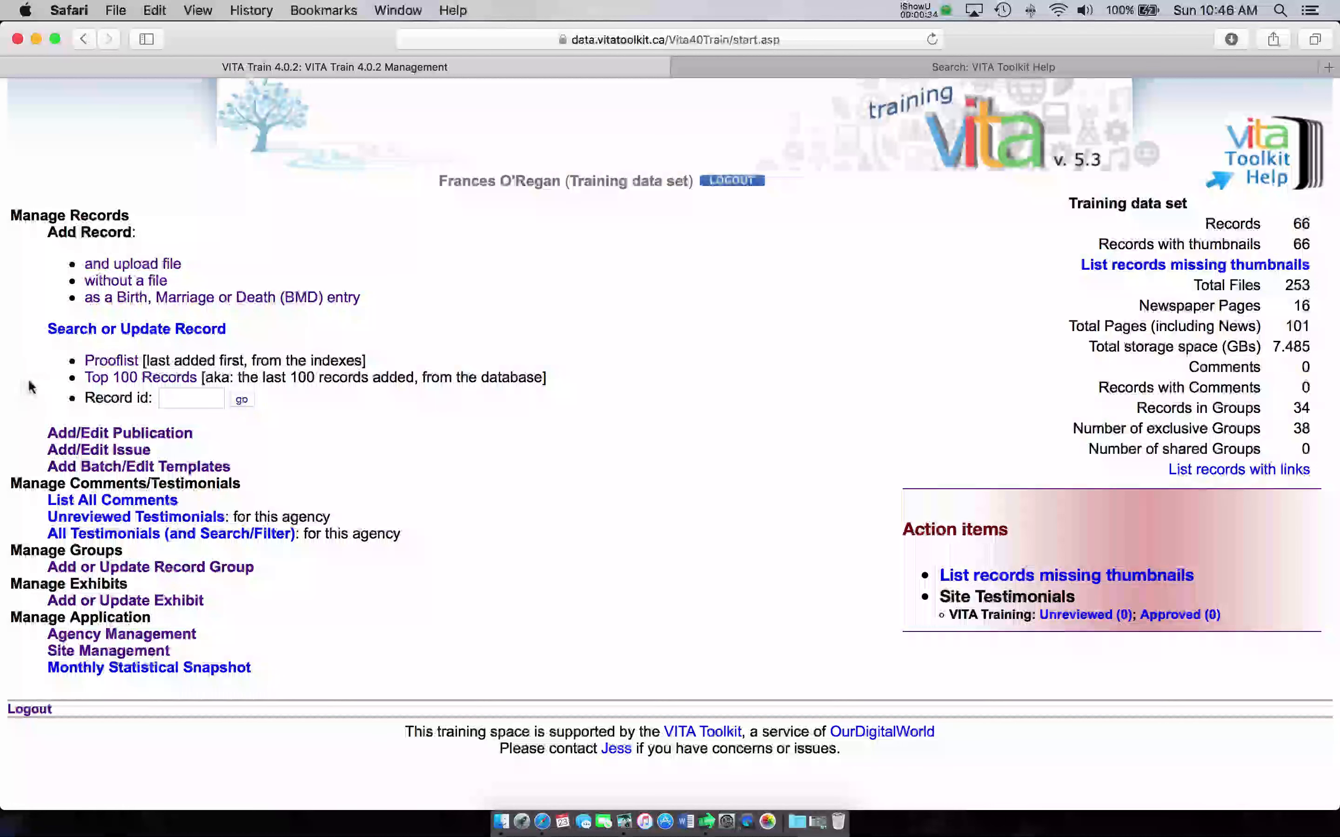
Step: Open the Top 100 Records list and scroll through the latest entries, starting with St. George's Square (1294)
{"action": "left_click", "coordinate": [128, 381]}
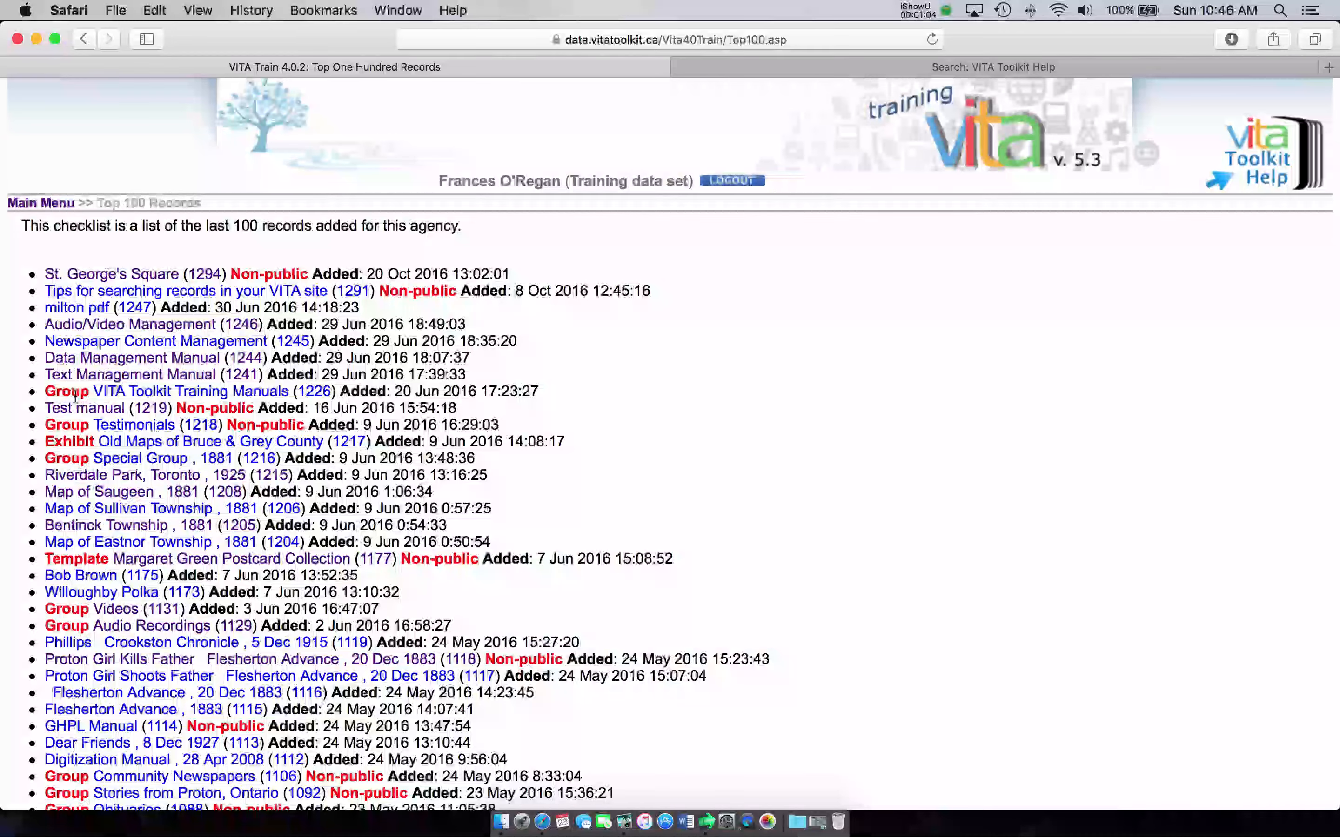
{"action": "scroll", "coordinate": [75, 394], "scroll_direction": "down", "scroll_amount": 1}
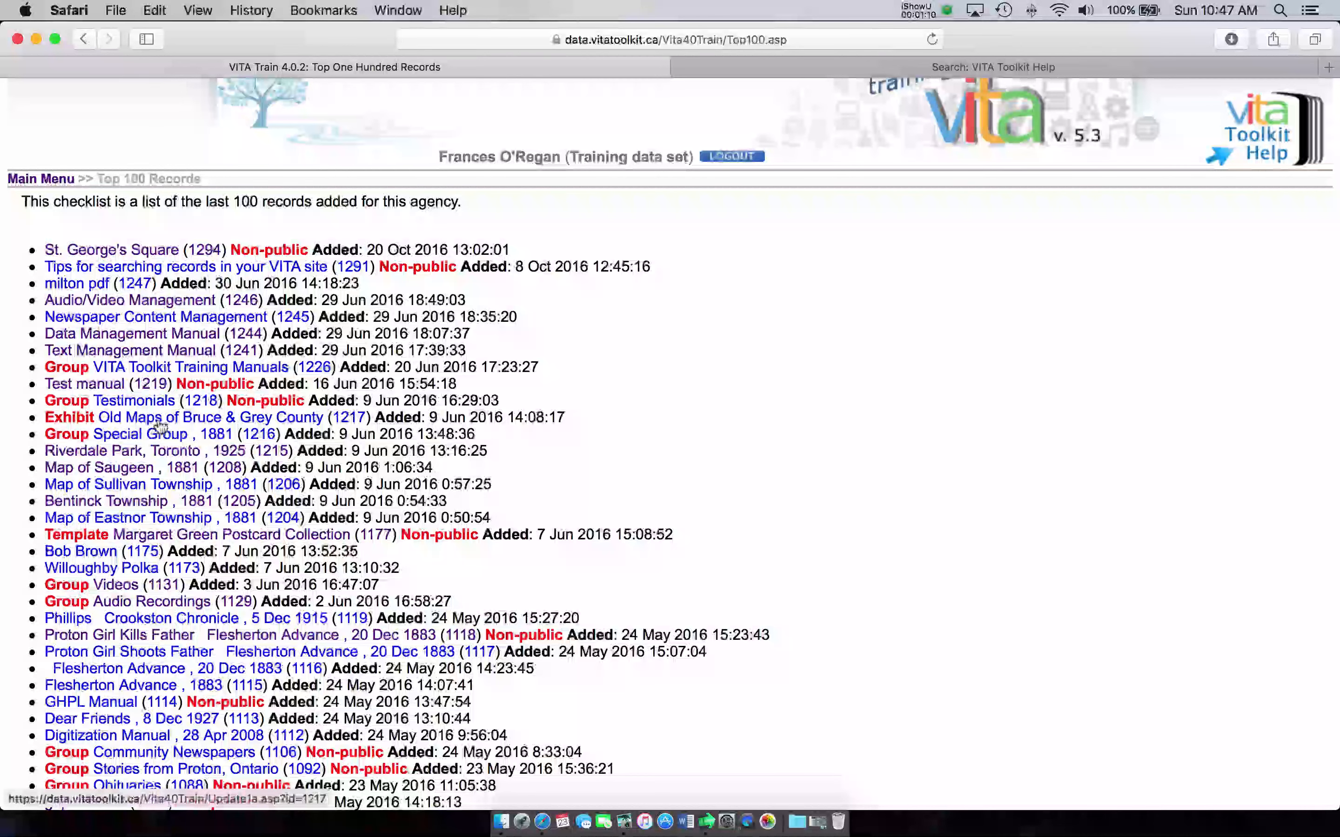
{"action": "scroll", "coordinate": [160, 427], "scroll_direction": "down", "scroll_amount": 3}
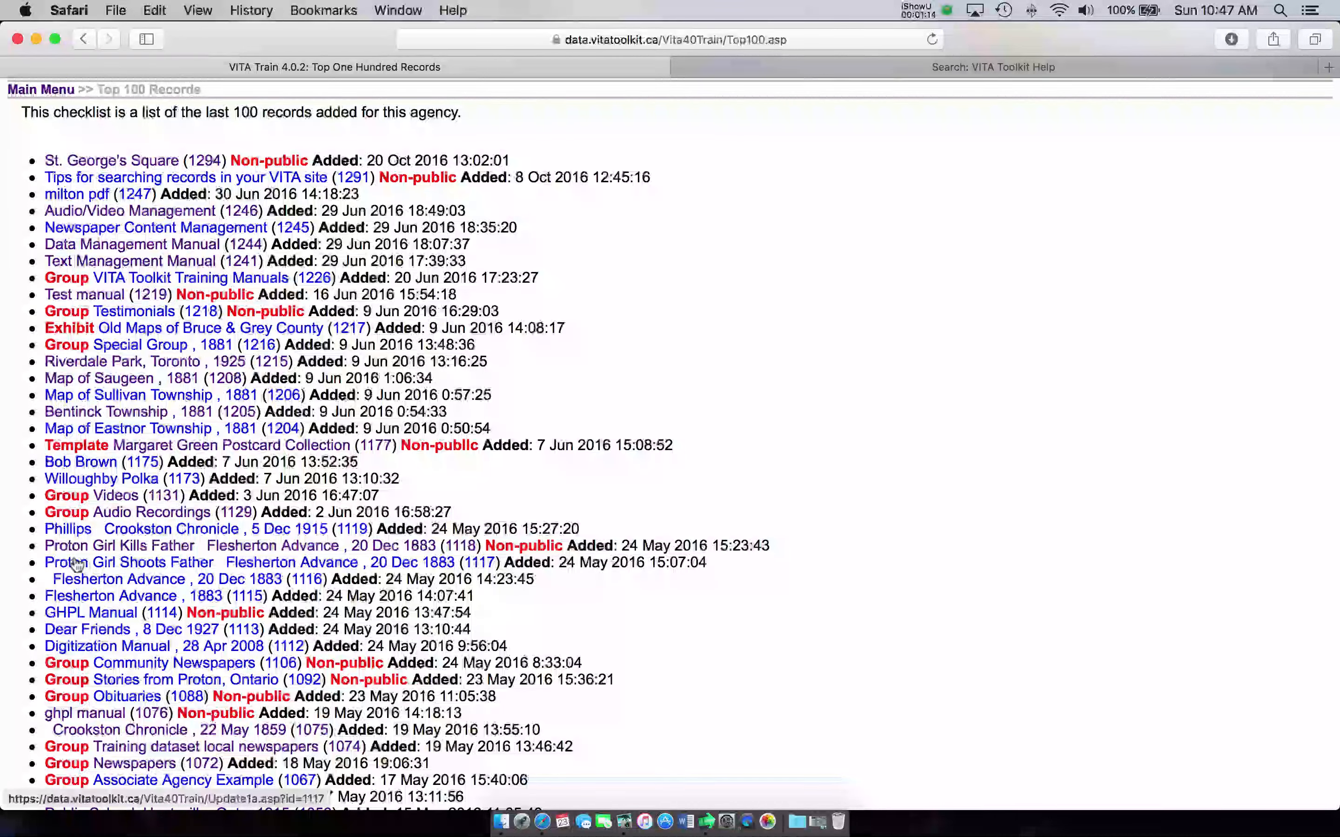
{"action": "scroll", "coordinate": [76, 564], "scroll_direction": "down", "scroll_amount": 6}
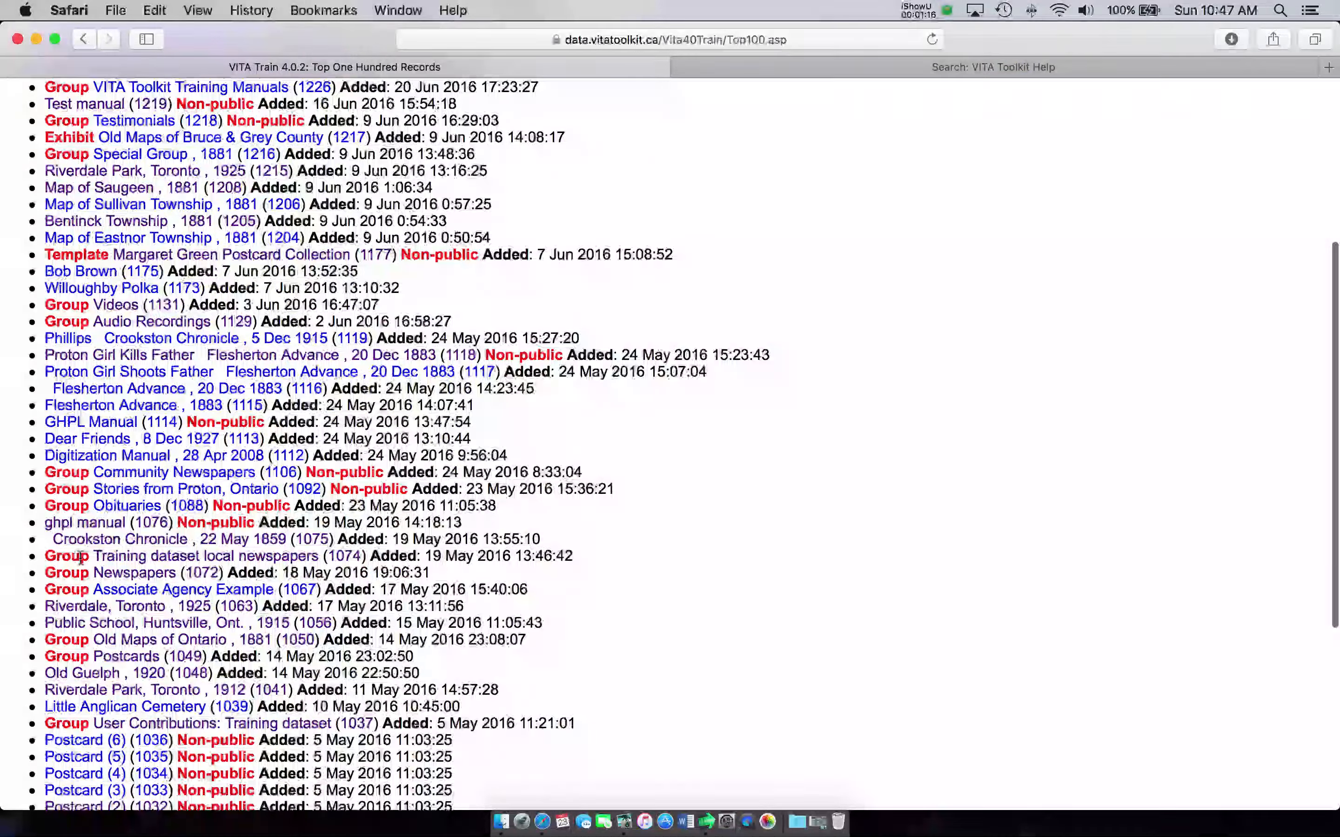
{"action": "scroll", "coordinate": [80, 561], "scroll_direction": "up", "scroll_amount": 10}
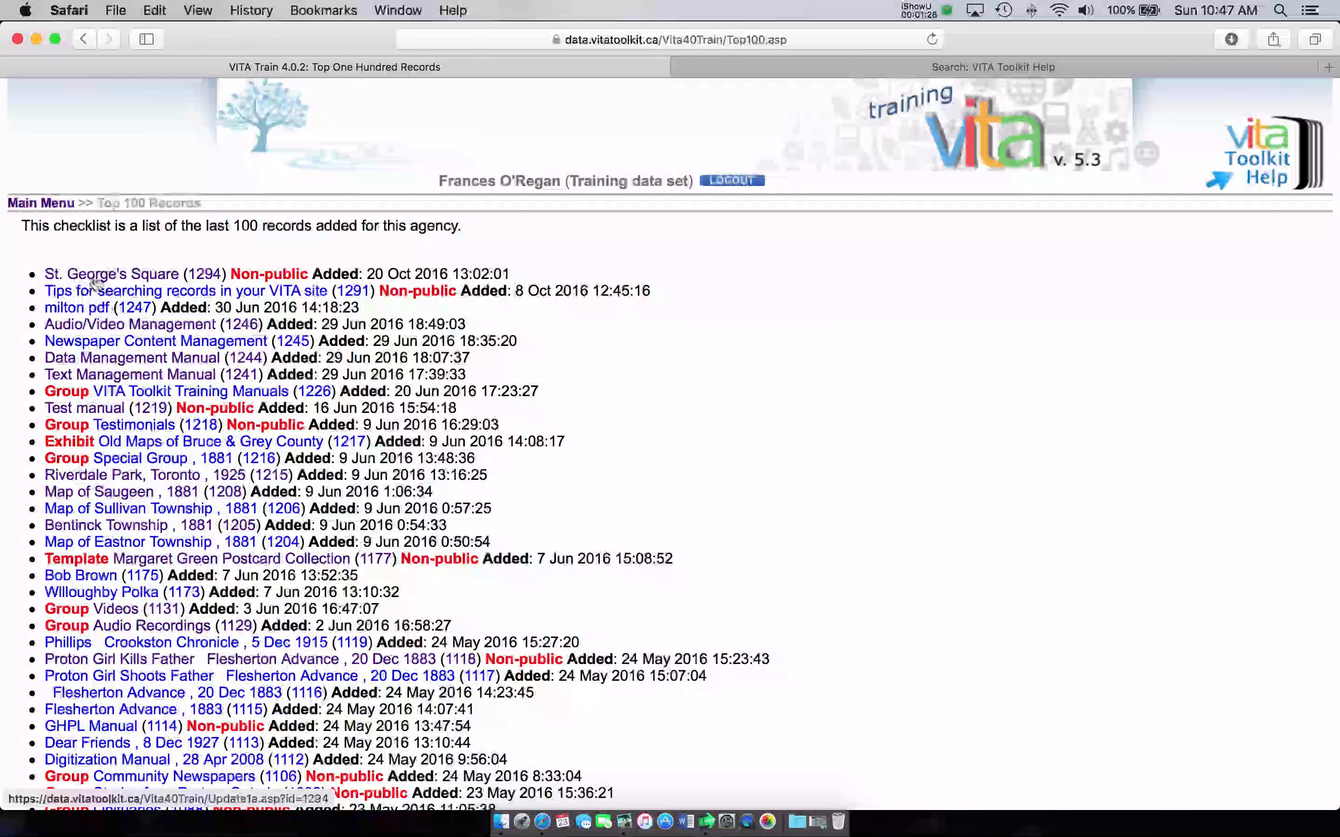
Step: Open the St. George's Square (1294) record from the list
{"action": "left_click", "coordinate": [134, 282]}
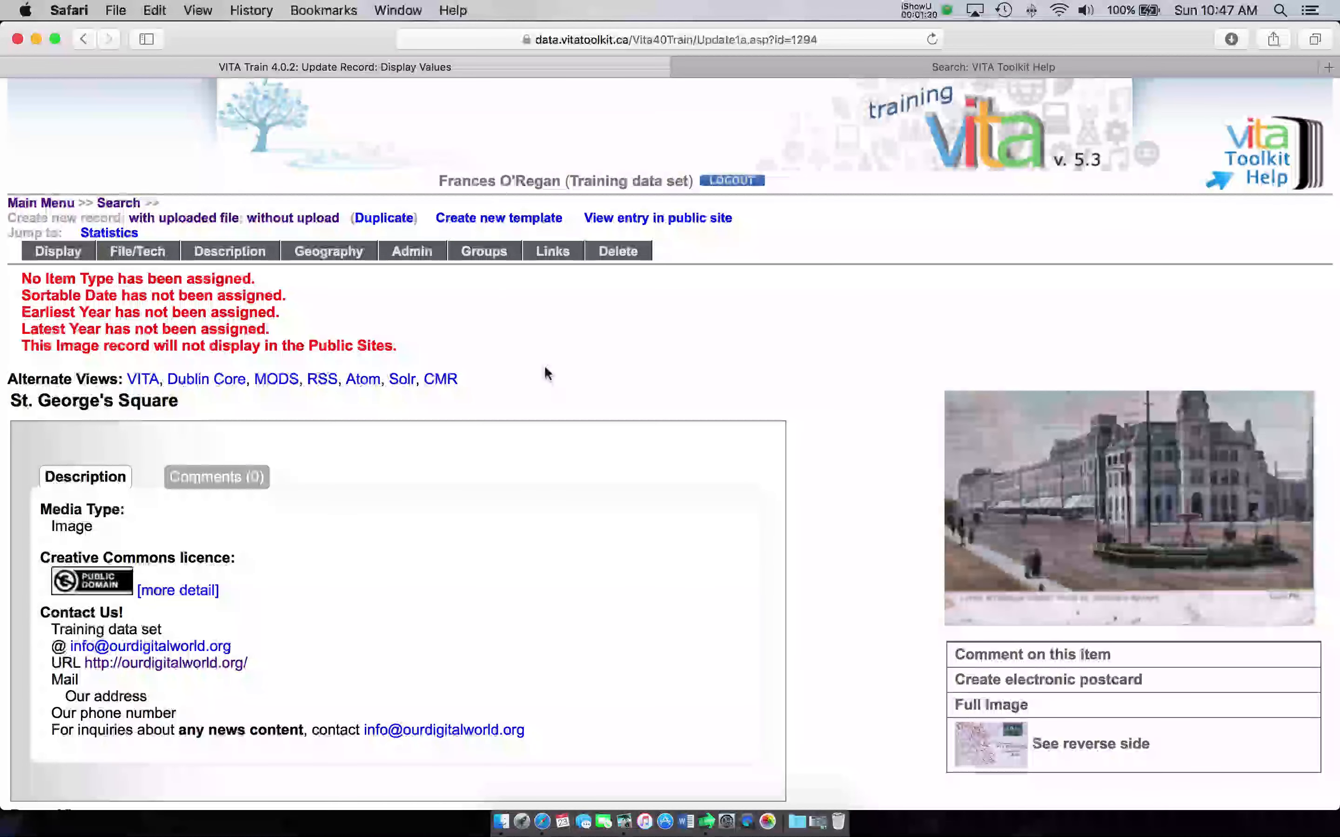
{"action": "scroll", "coordinate": [550, 374], "scroll_direction": "down", "scroll_amount": 4}
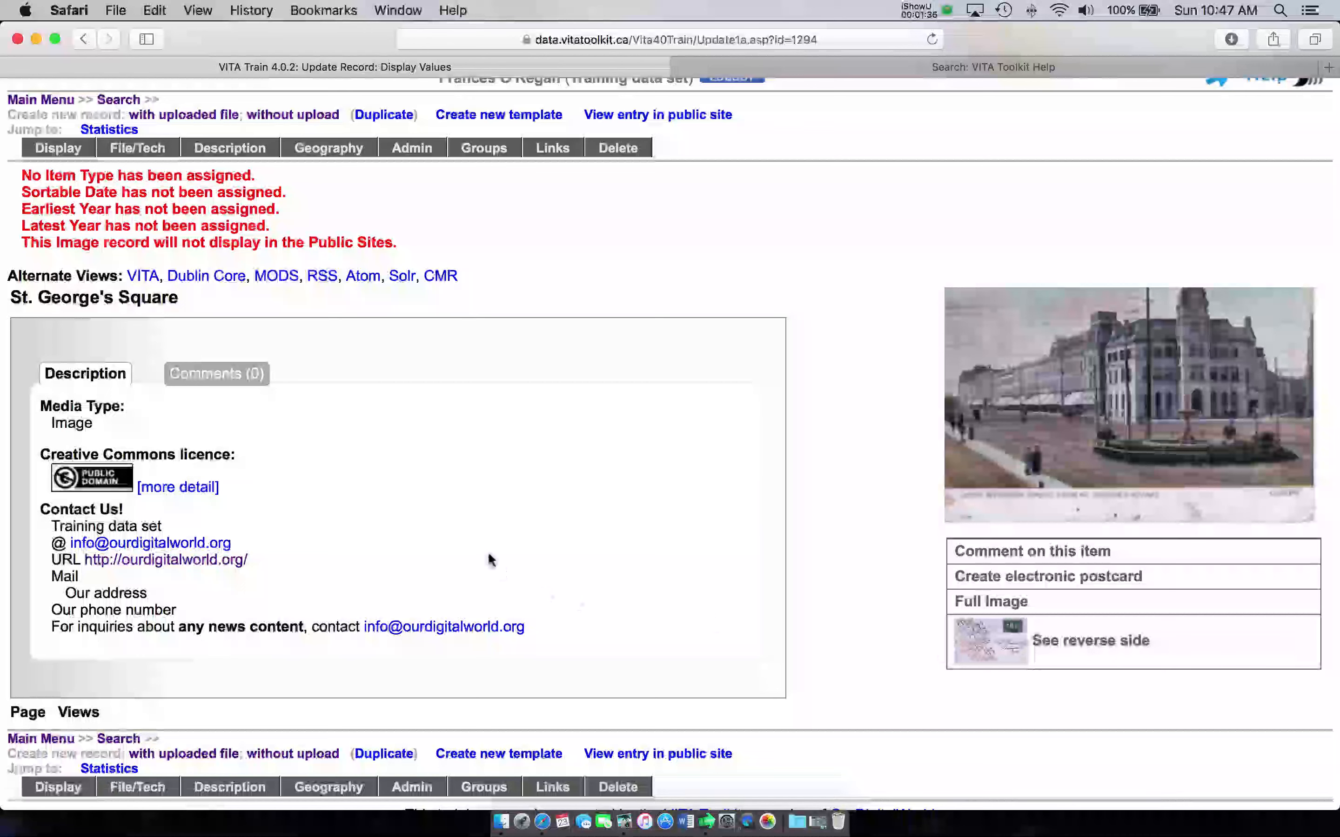
{"action": "scroll", "coordinate": [489, 555], "scroll_direction": "up", "scroll_amount": 4}
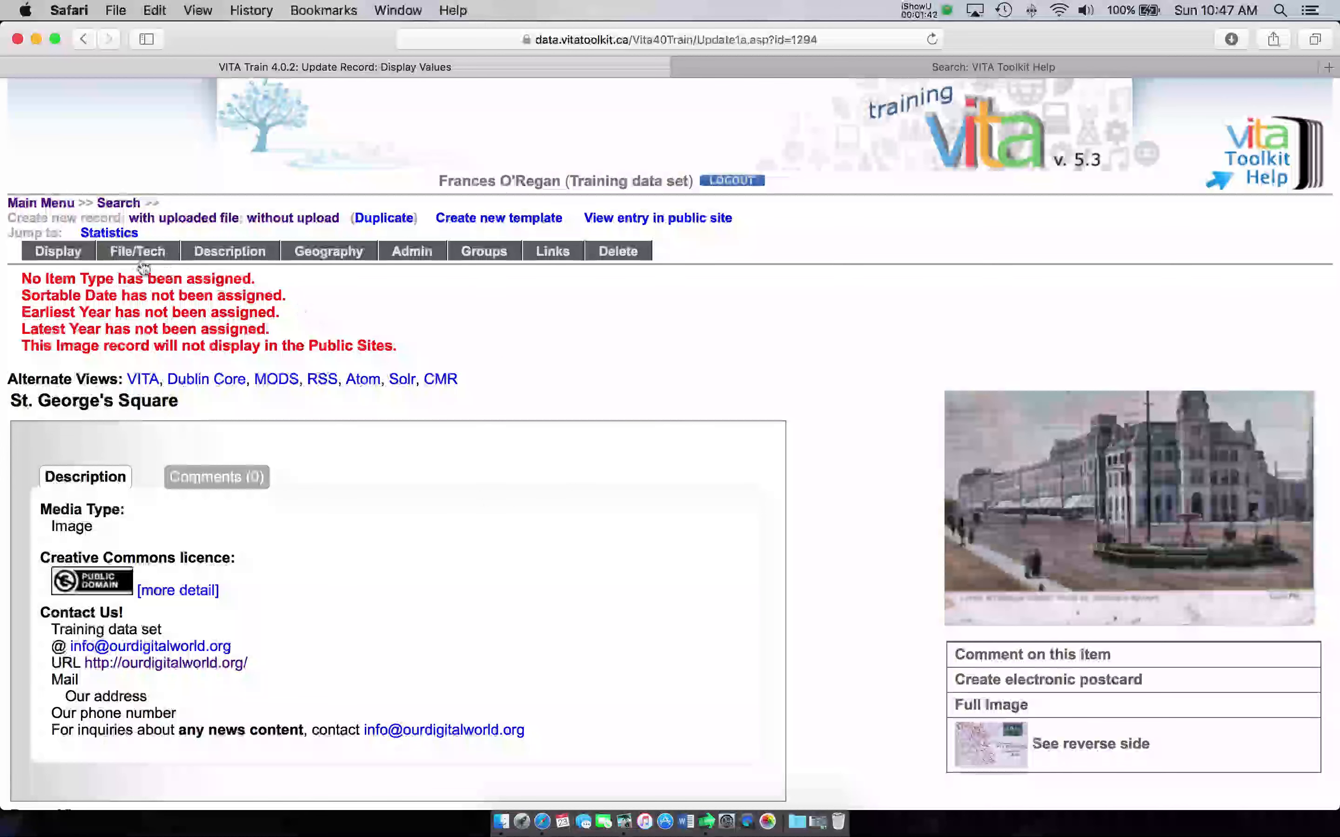
Step: Review the record's File/Tech data, then return to its Display view
{"action": "left_click", "coordinate": [119, 253]}
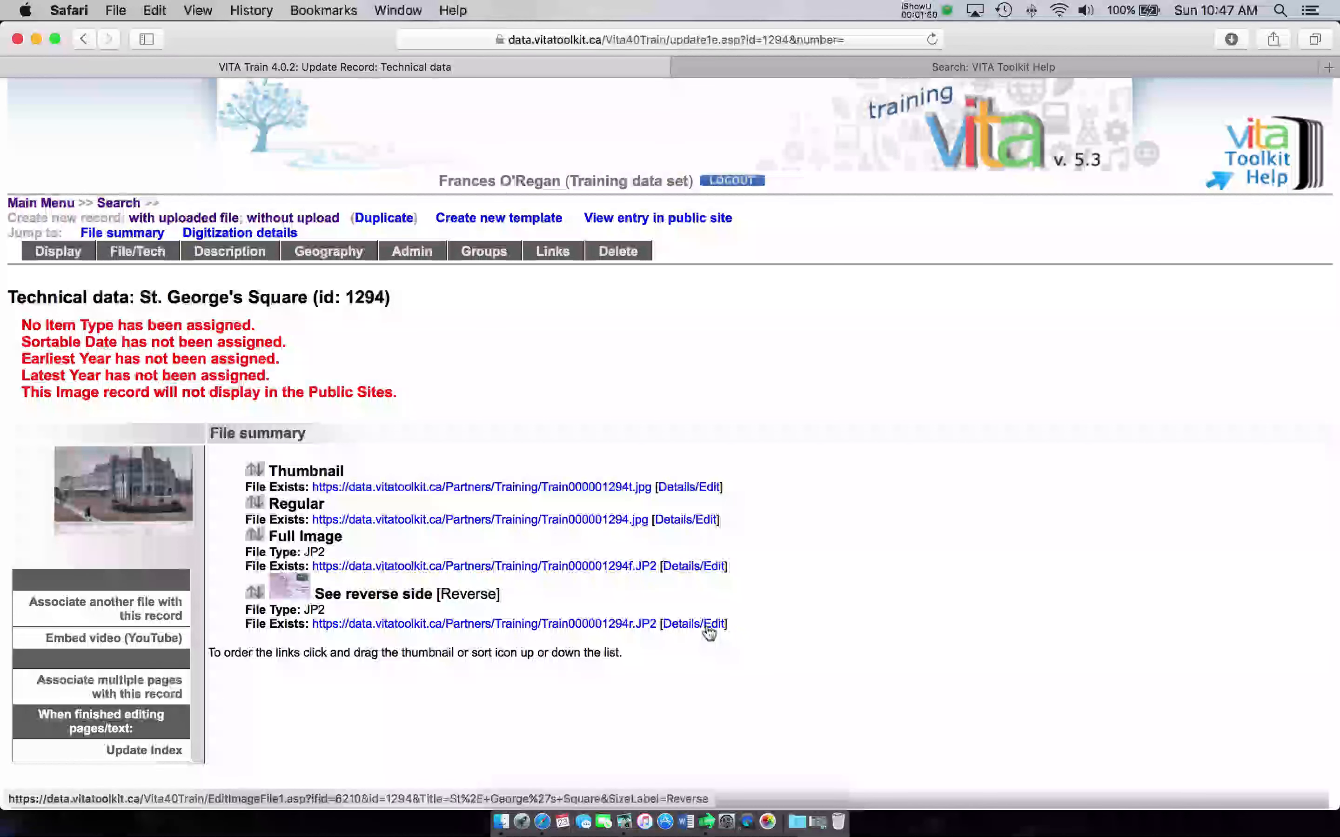
{"action": "scroll", "coordinate": [708, 630], "scroll_direction": "down", "scroll_amount": 5}
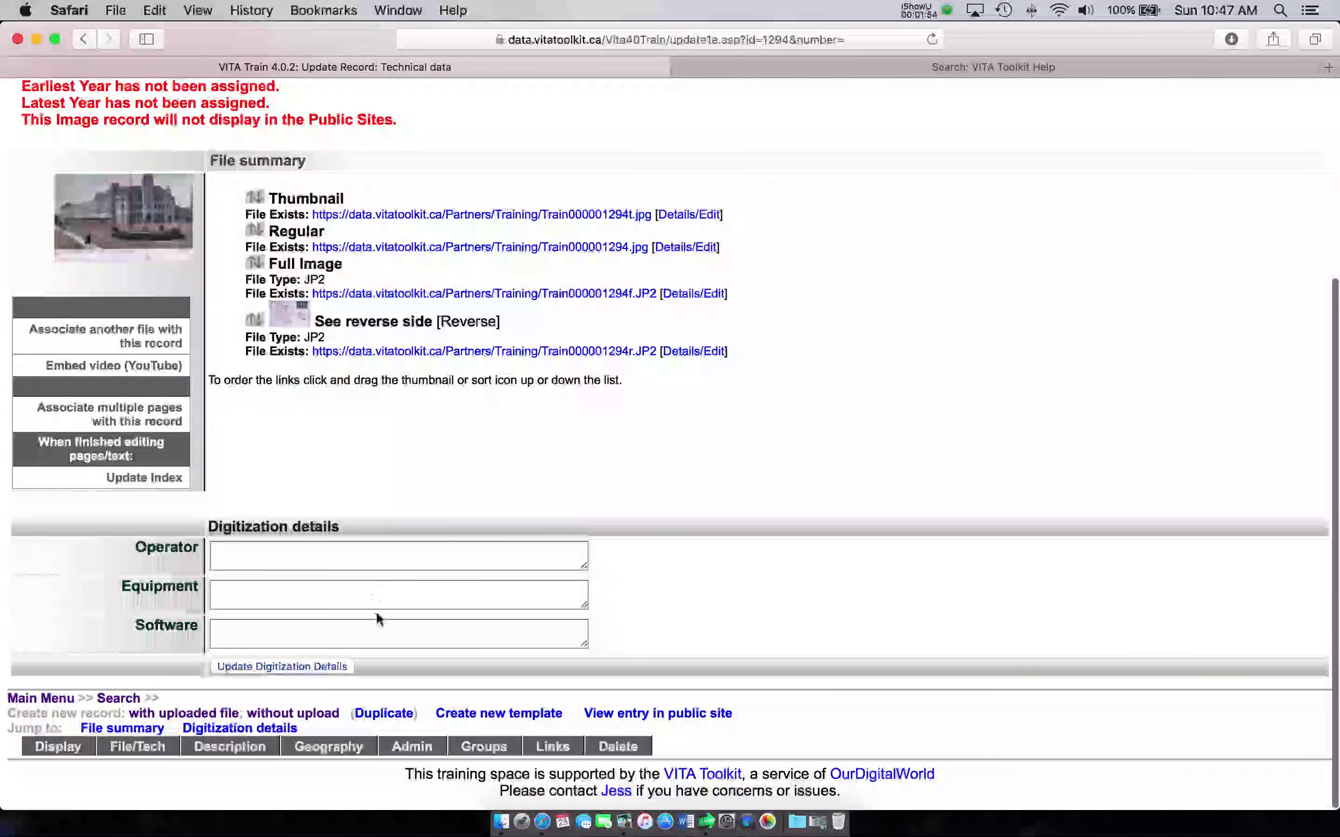
{"action": "scroll", "coordinate": [377, 616], "scroll_direction": "up", "scroll_amount": 1}
{"action": "scroll", "coordinate": [377, 619], "scroll_direction": "up", "scroll_amount": 5}
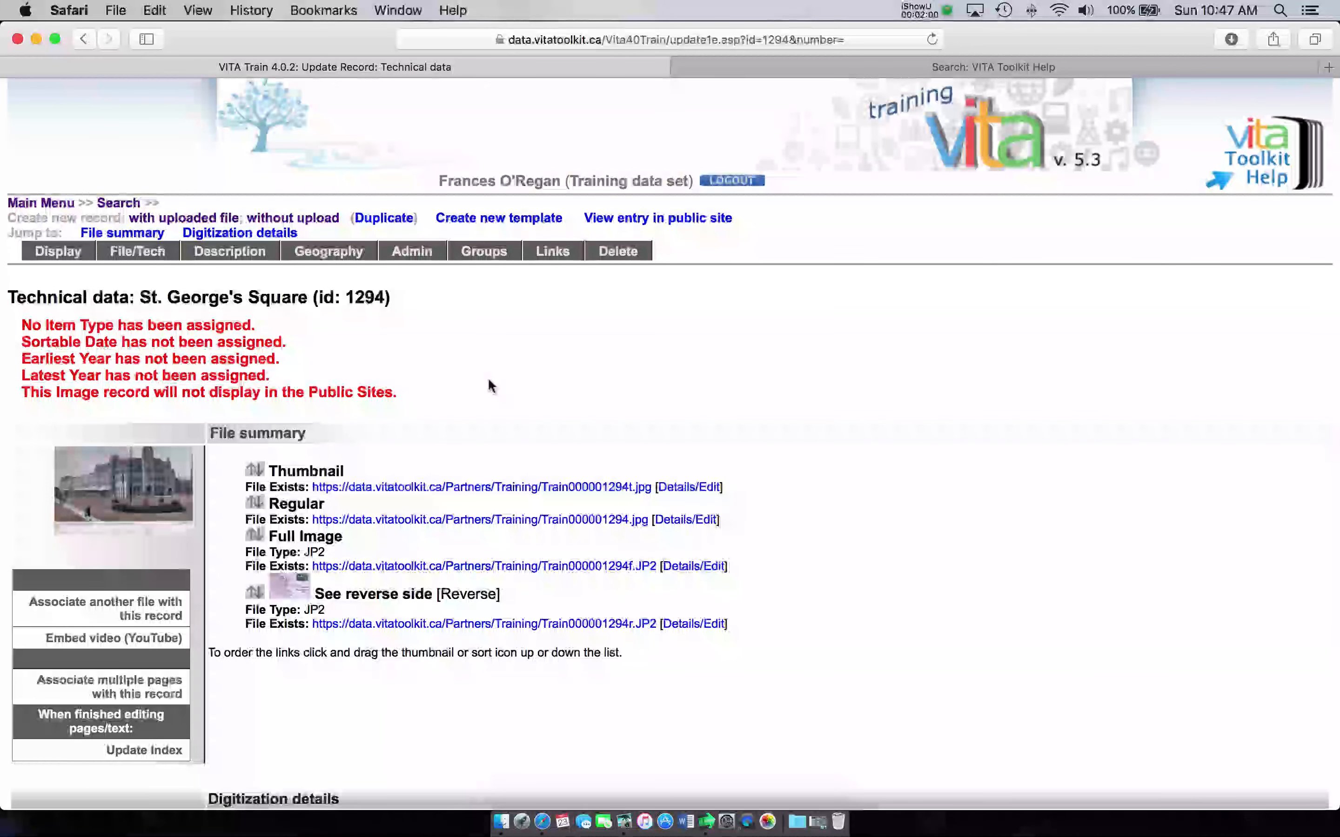
{"action": "left_click", "coordinate": [56, 257]}
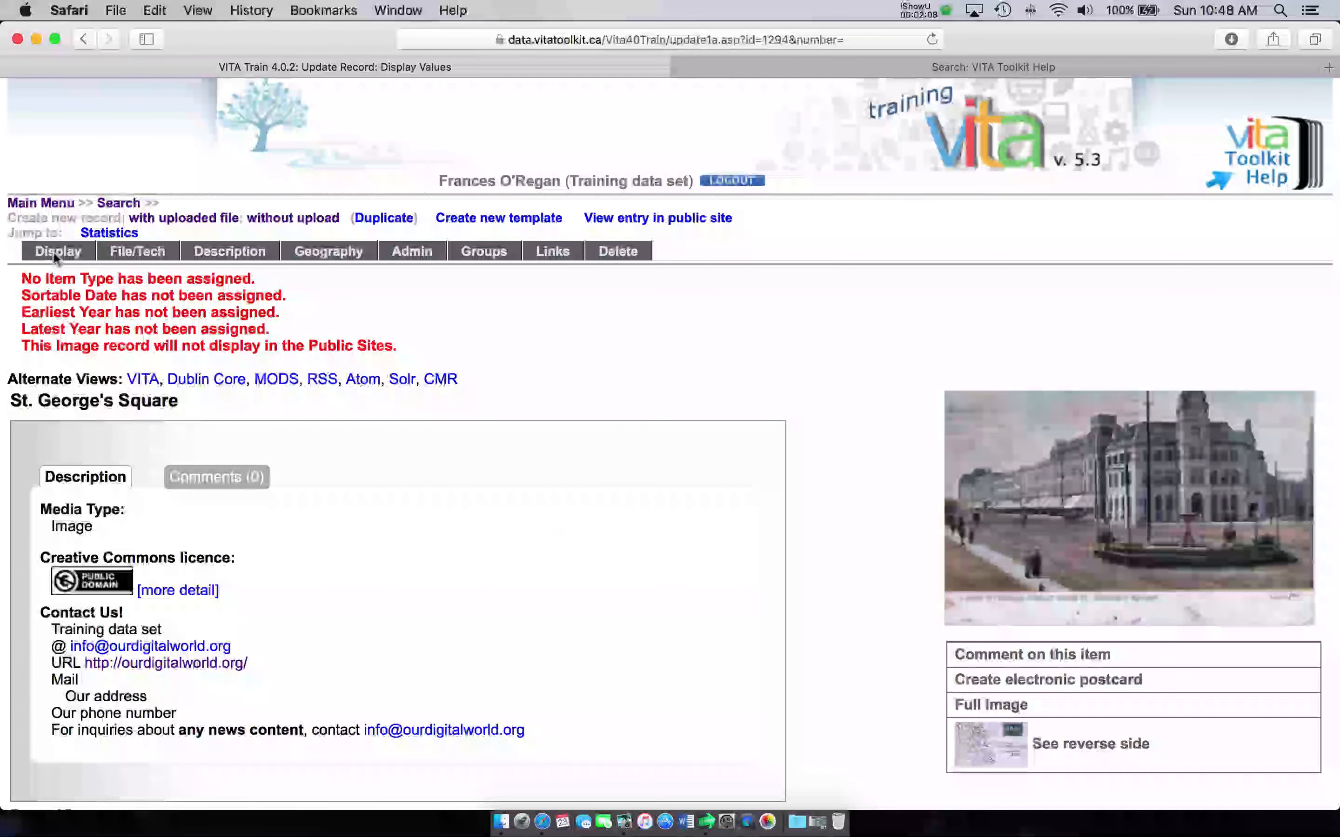
{"action": "scroll", "coordinate": [517, 462], "scroll_direction": "down", "scroll_amount": 5}
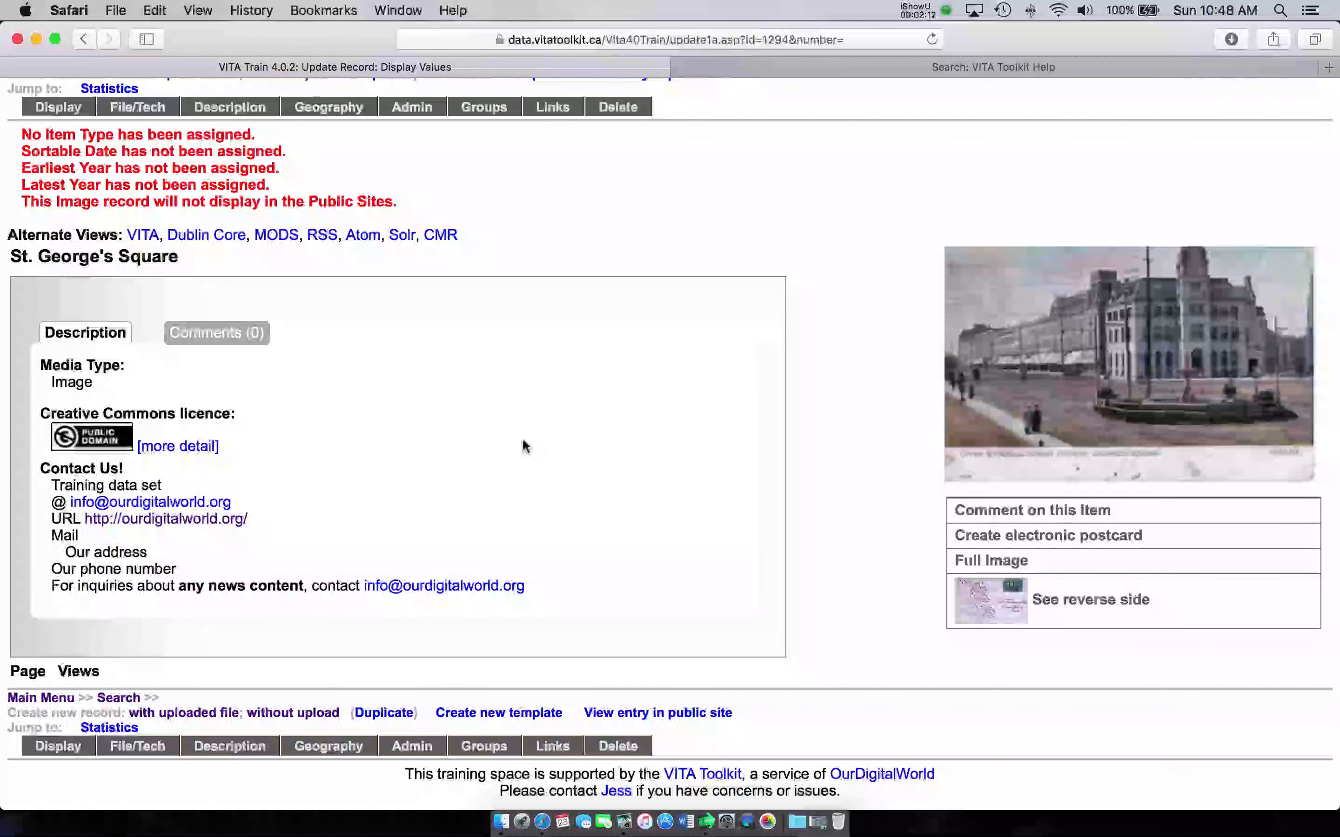
{"action": "scroll", "coordinate": [522, 440], "scroll_direction": "up", "scroll_amount": 5}
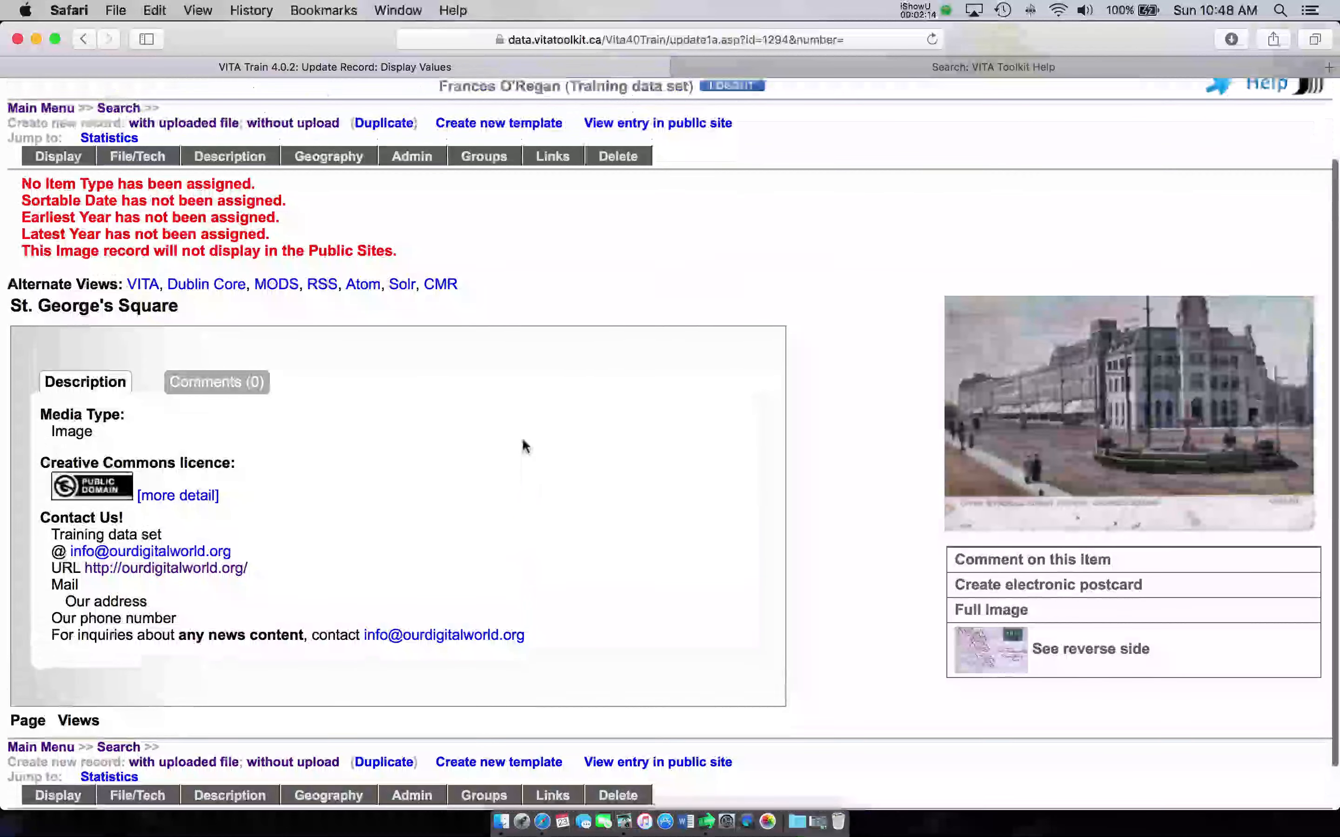
{"action": "scroll", "coordinate": [523, 448], "scroll_direction": "up", "scroll_amount": 1}
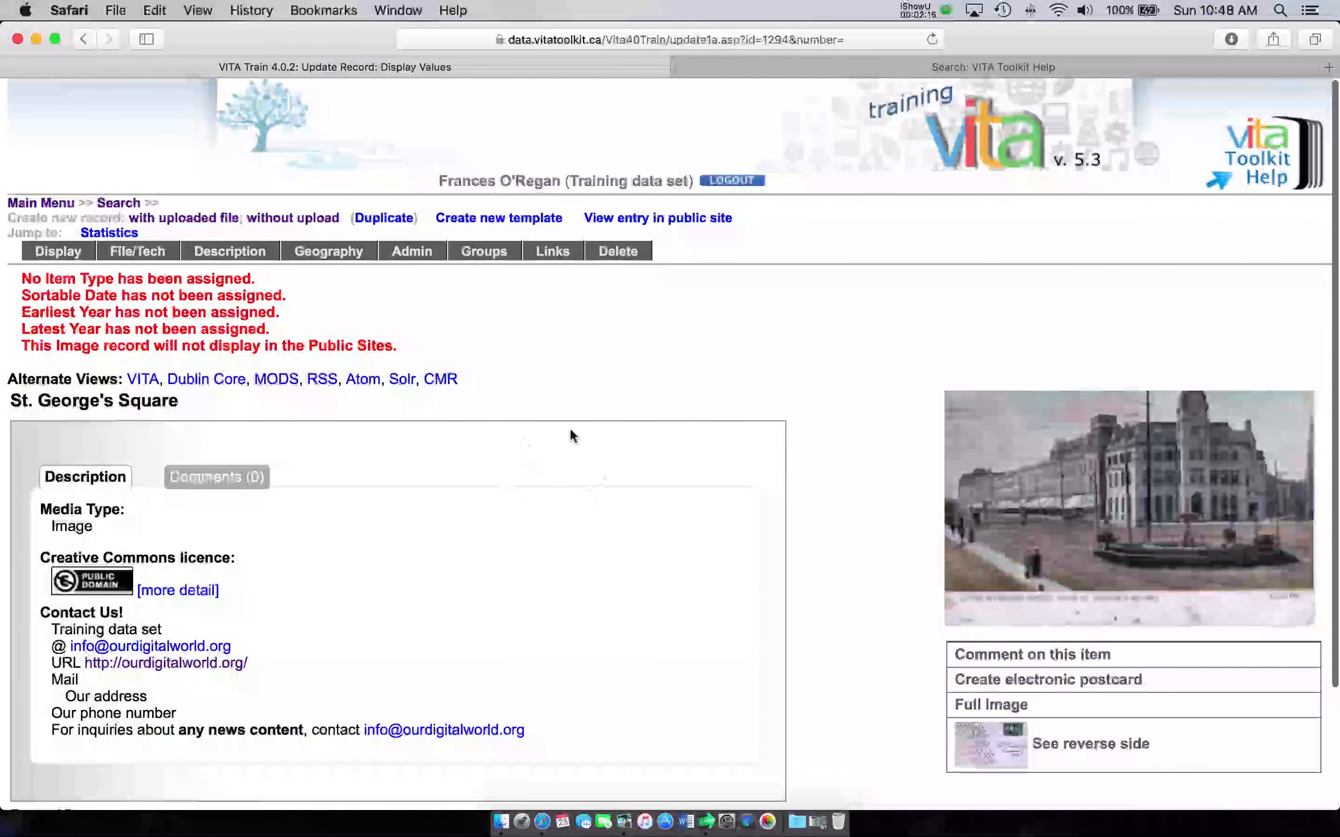
Step: Open the Description tab for record 1294 and scroll through the Descriptive Data form
{"action": "left_click", "coordinate": [231, 252]}
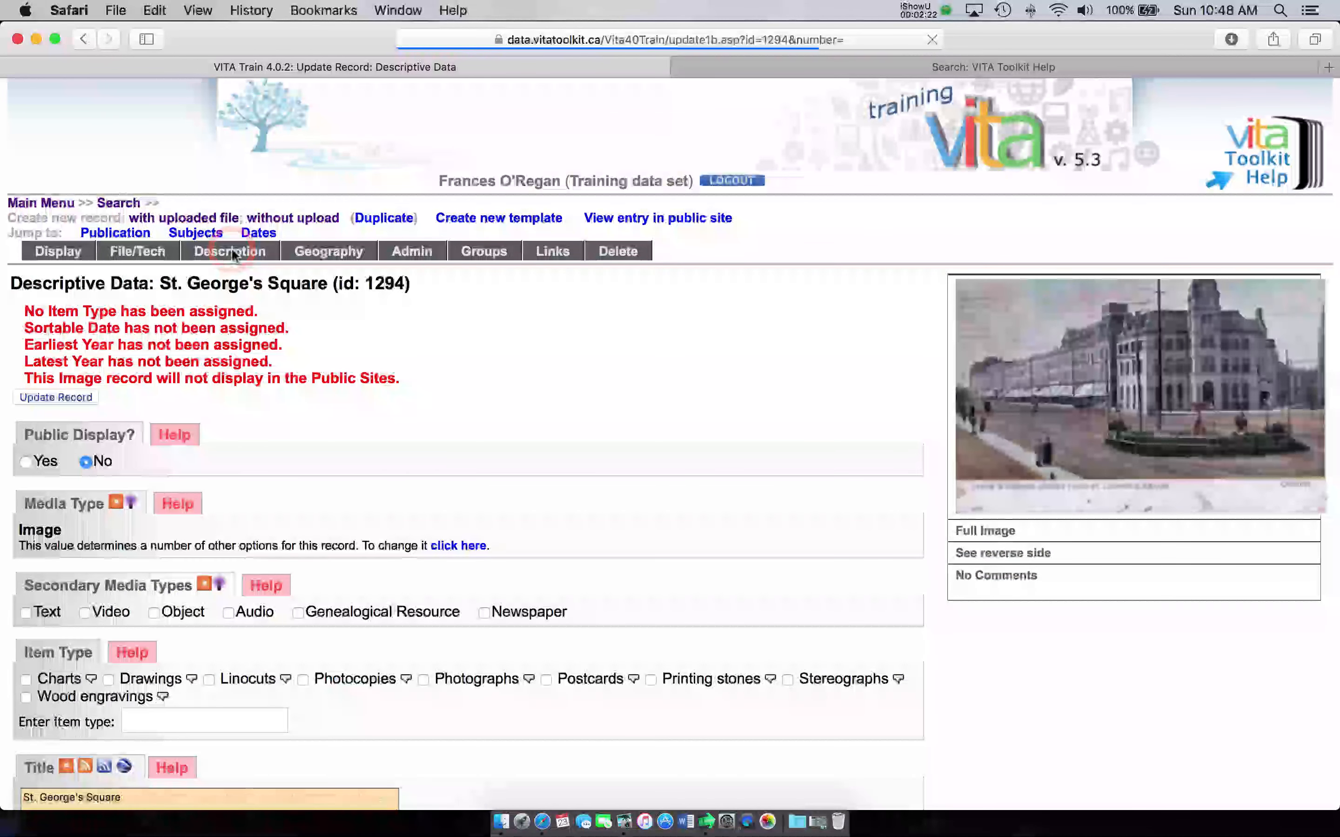
{"action": "scroll", "coordinate": [279, 399], "scroll_direction": "down", "scroll_amount": 2}
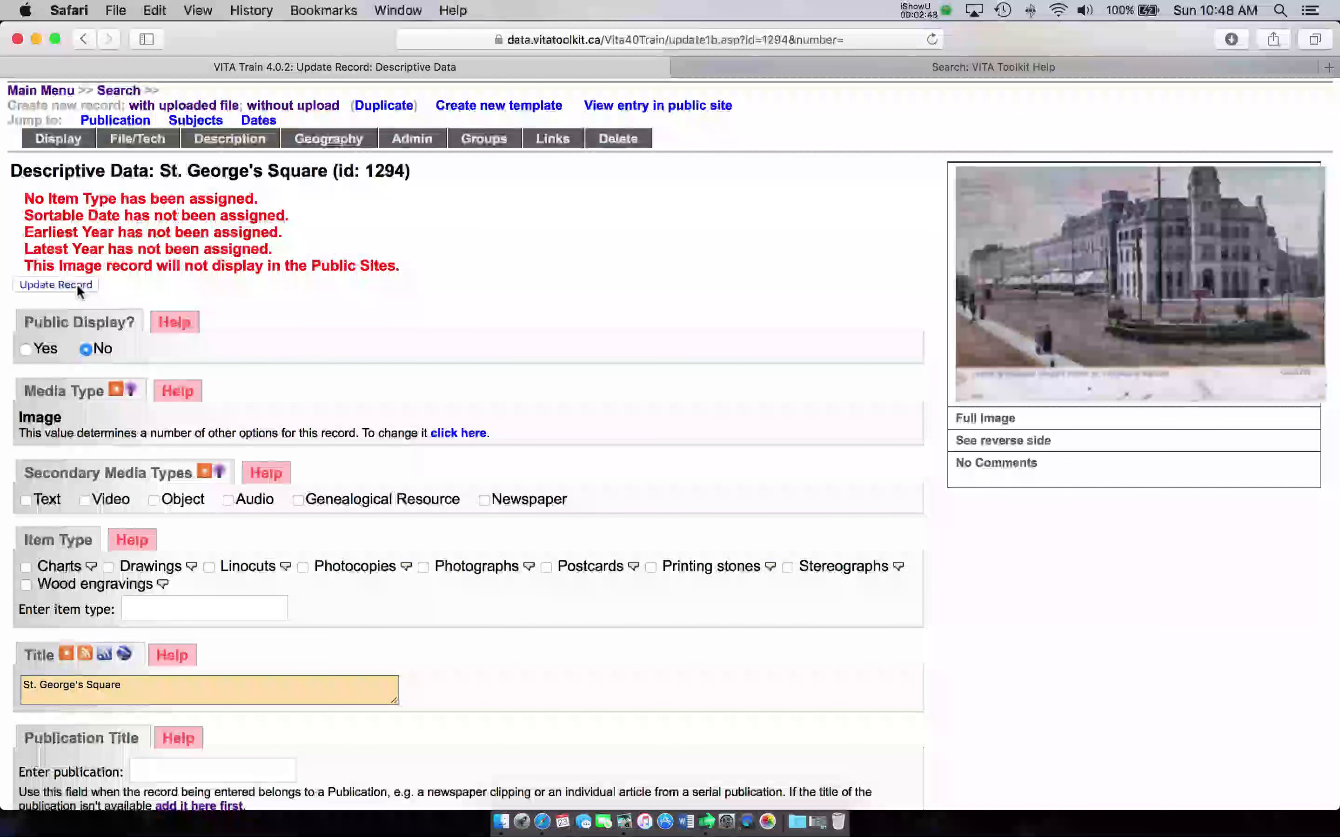
{"action": "scroll", "coordinate": [245, 286], "scroll_direction": "down", "scroll_amount": 1}
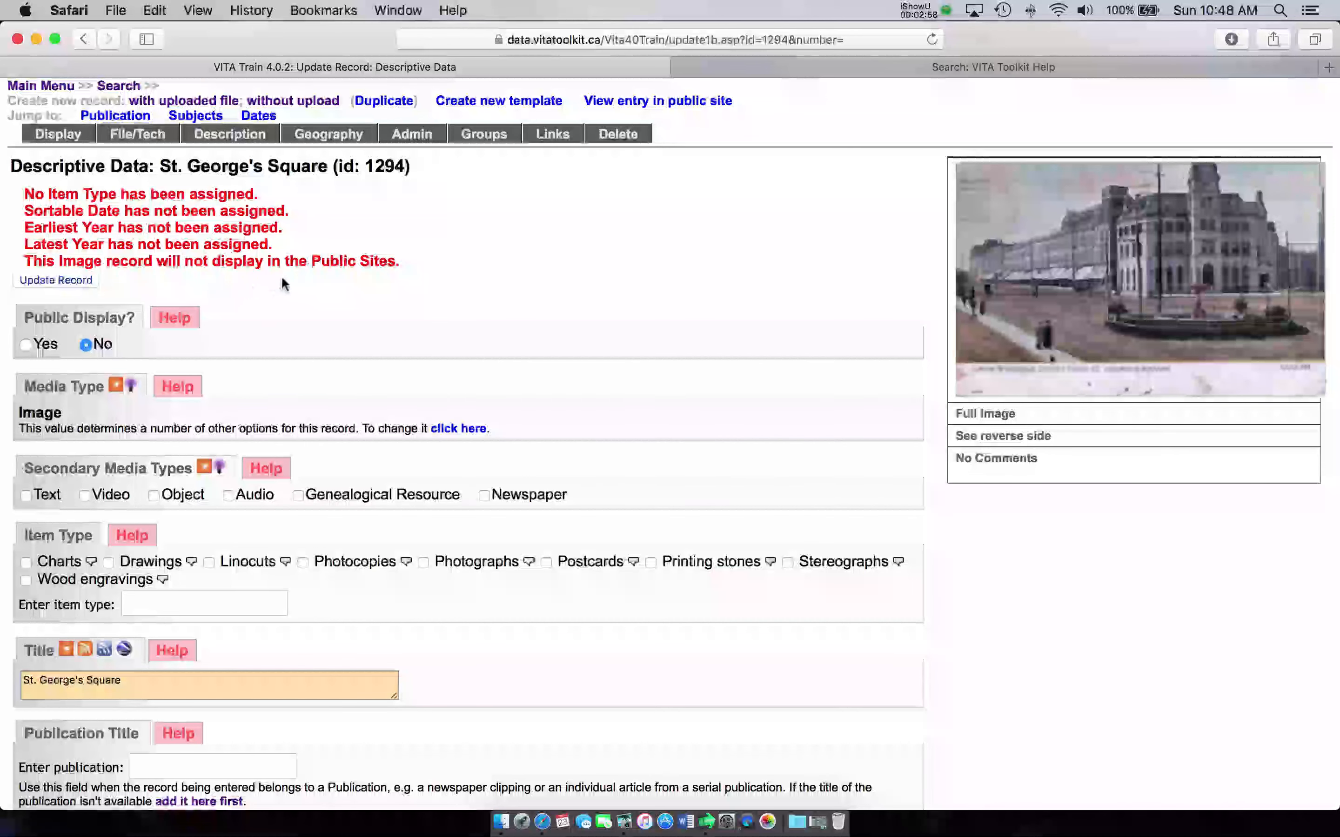
{"action": "scroll", "coordinate": [281, 279], "scroll_direction": "down", "scroll_amount": 2}
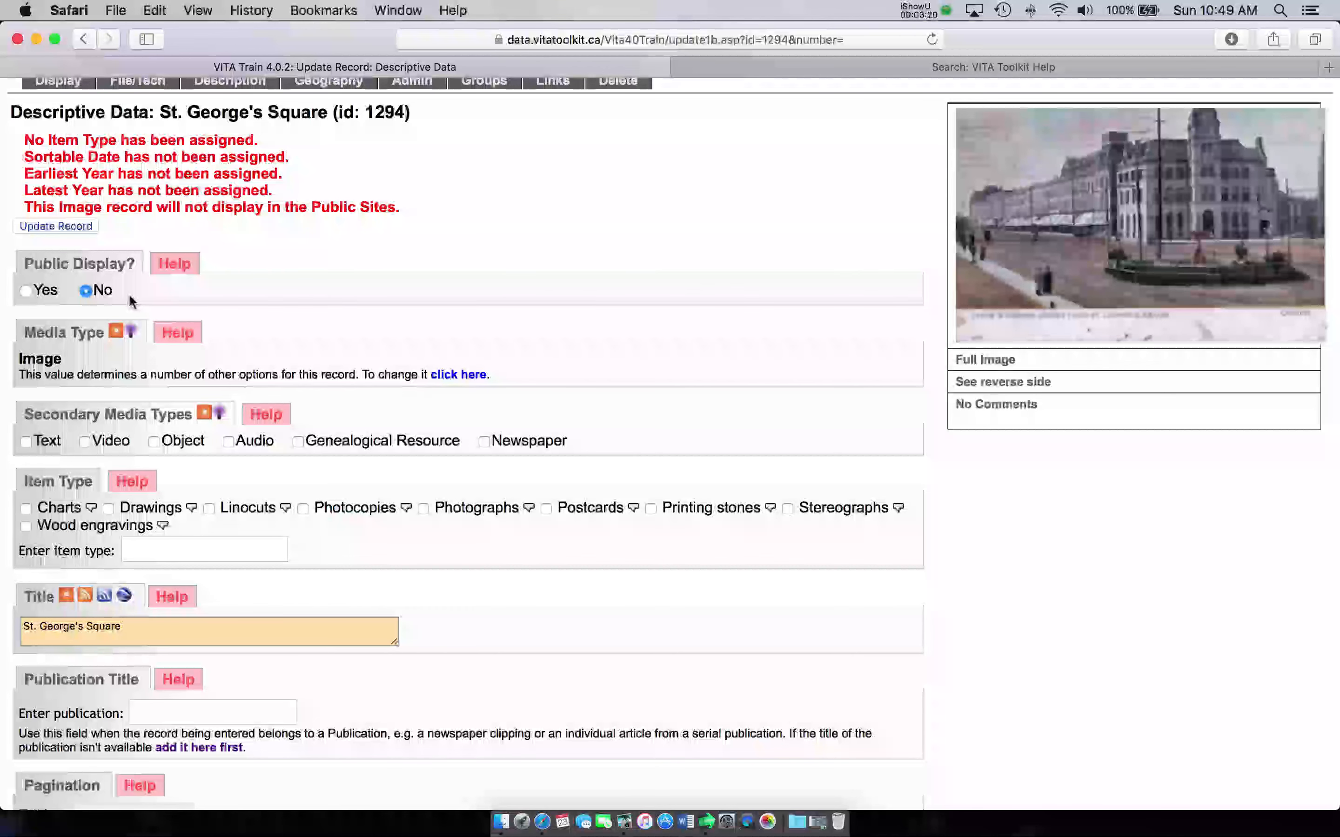
{"action": "scroll", "coordinate": [67, 299], "scroll_direction": "up", "scroll_amount": 1}
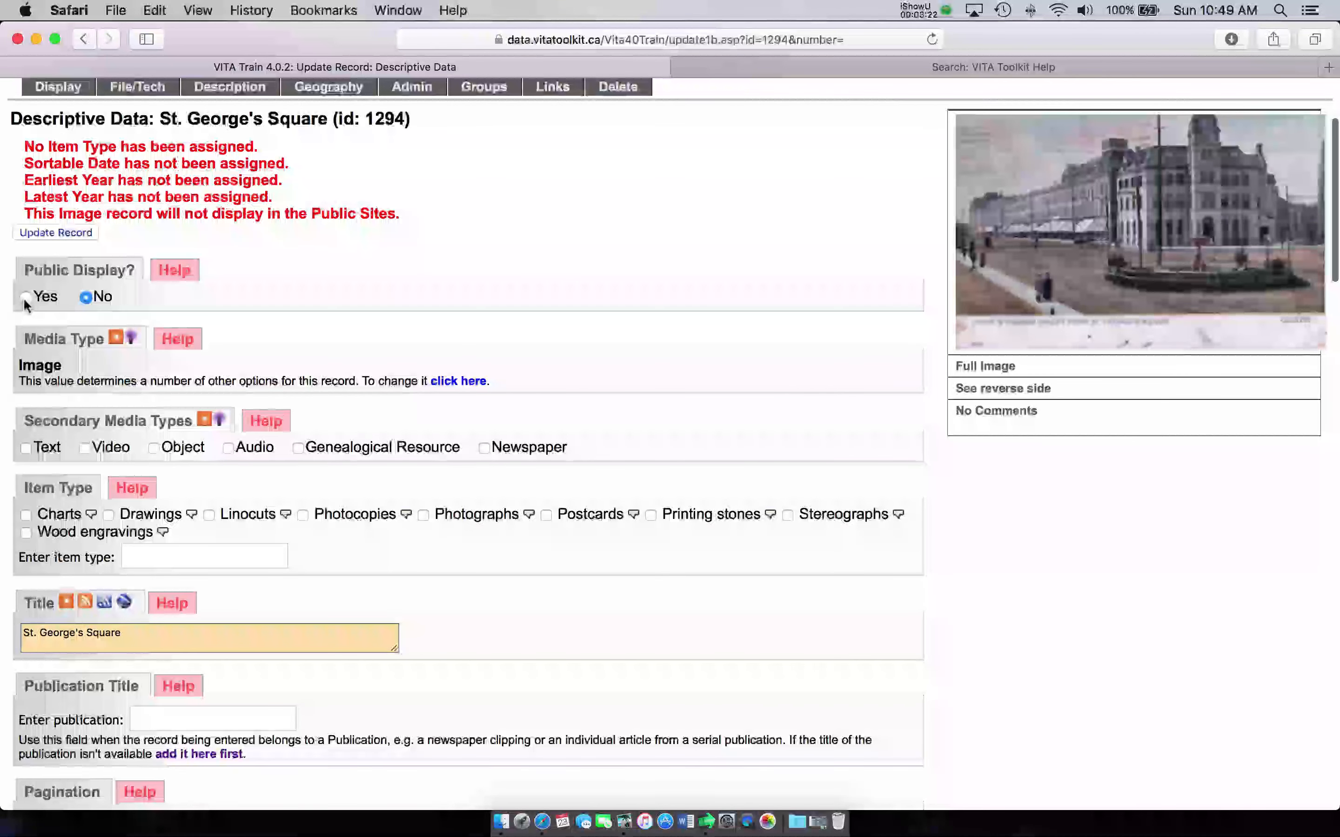
{"action": "scroll", "coordinate": [24, 300], "scroll_direction": "right", "scroll_amount": 1}
{"action": "scroll", "coordinate": [24, 300], "scroll_direction": "left", "scroll_amount": 1}
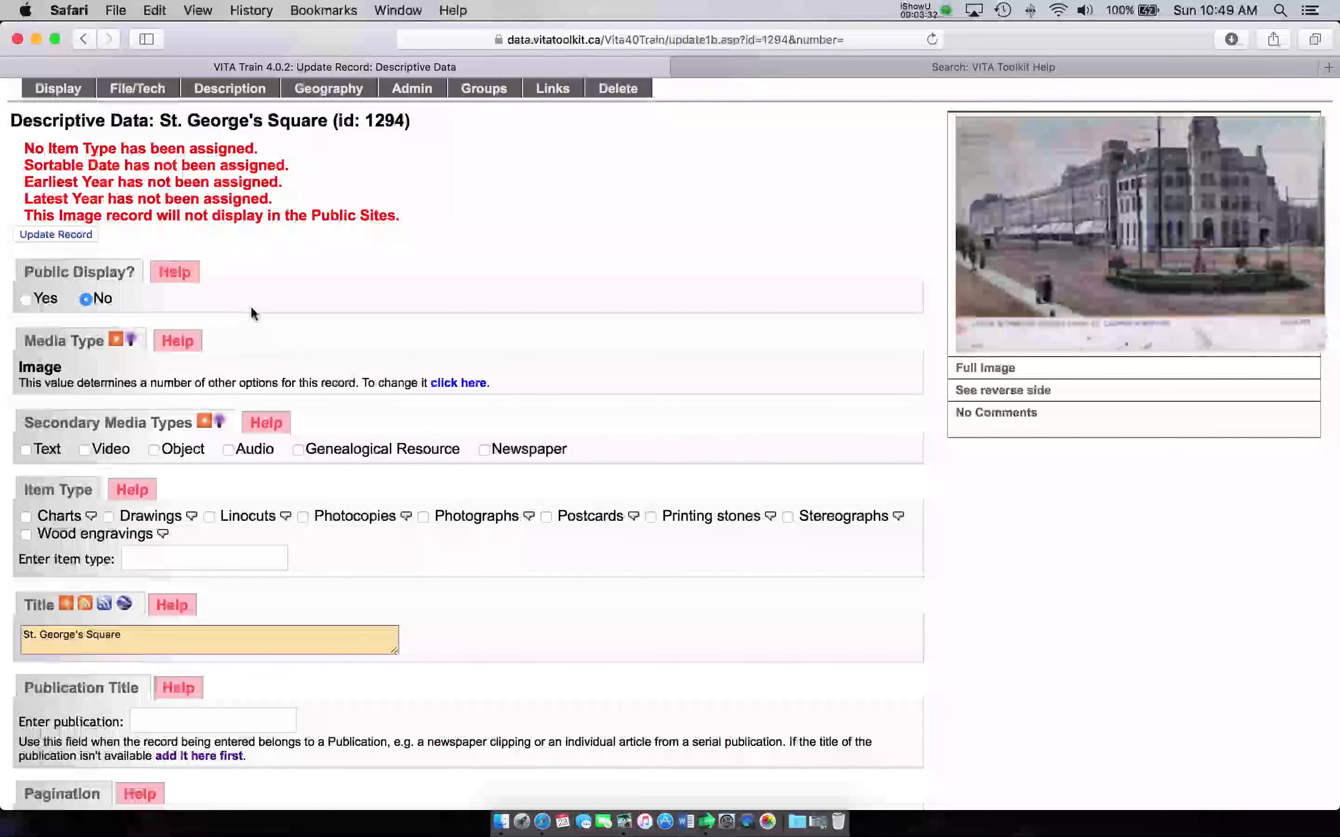
{"action": "scroll", "coordinate": [251, 311], "scroll_direction": "down", "scroll_amount": 5}
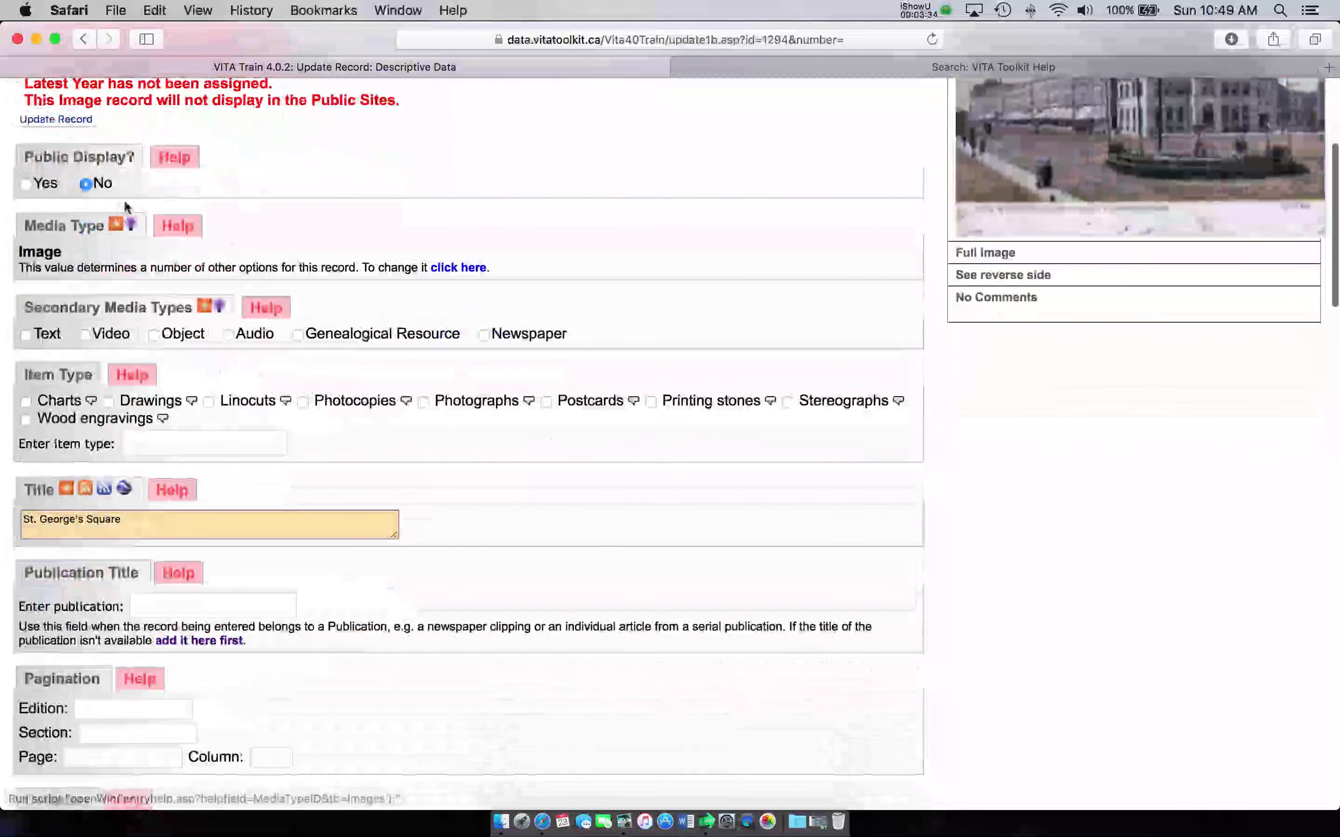
{"action": "scroll", "coordinate": [293, 250], "scroll_direction": "up", "scroll_amount": 5}
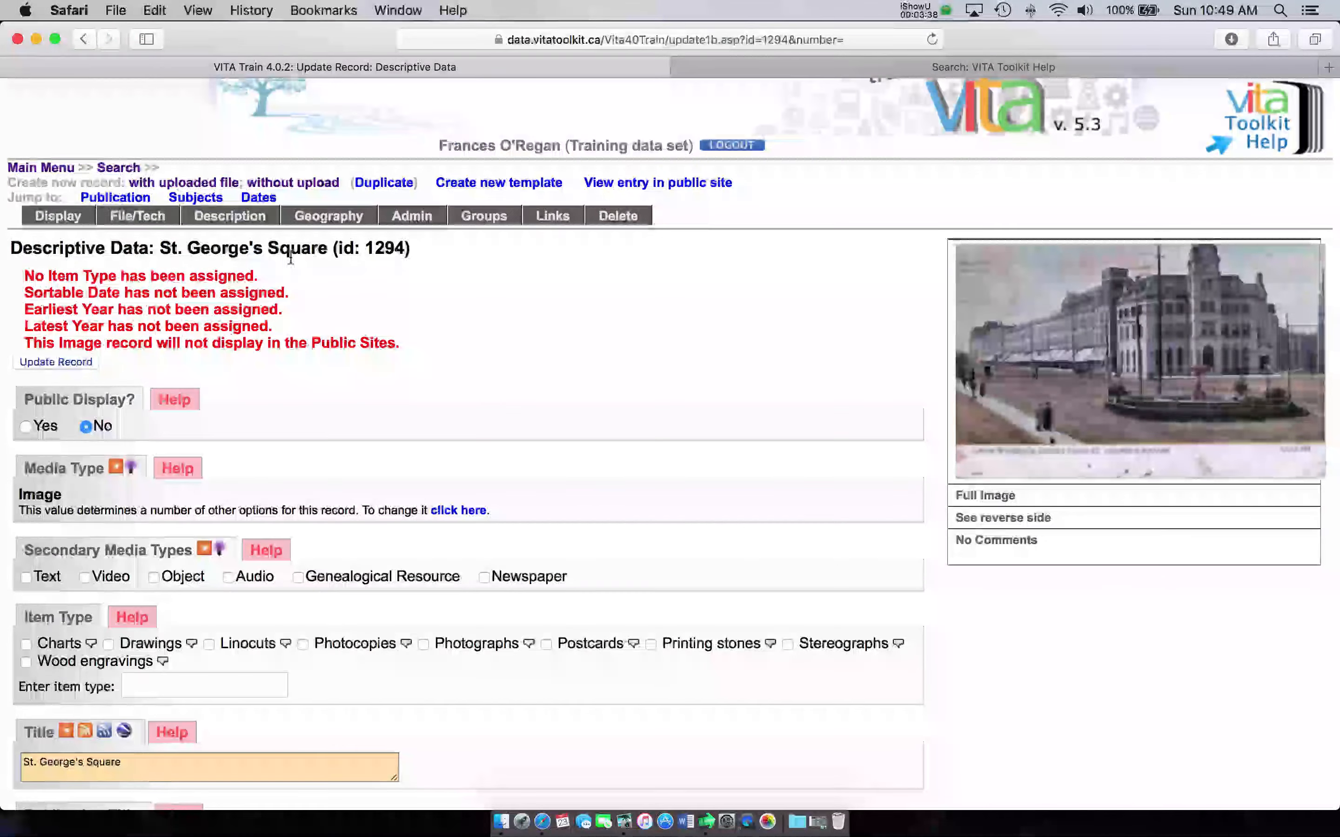
{"action": "scroll", "coordinate": [290, 256], "scroll_direction": "down", "scroll_amount": 5}
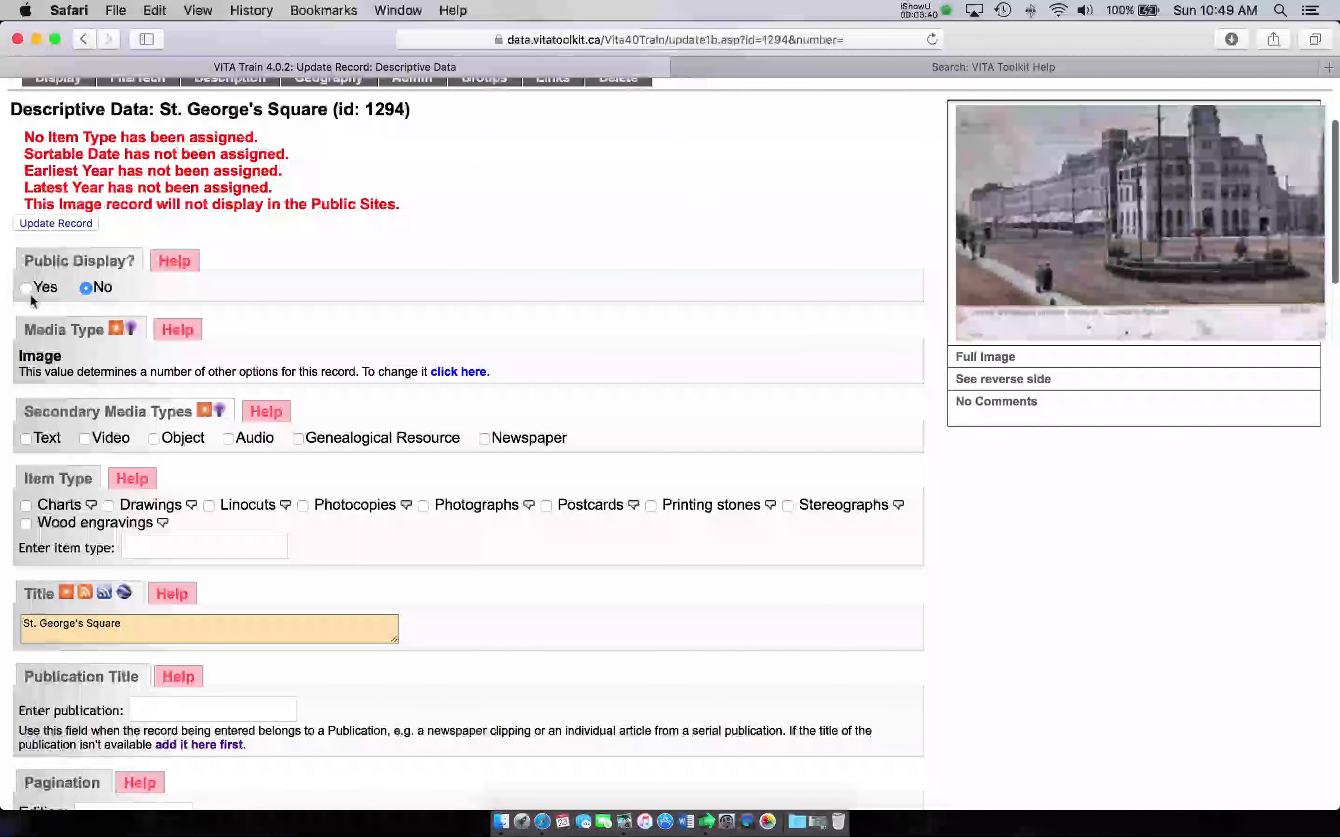
{"action": "scroll", "coordinate": [337, 271], "scroll_direction": "down", "scroll_amount": 4}
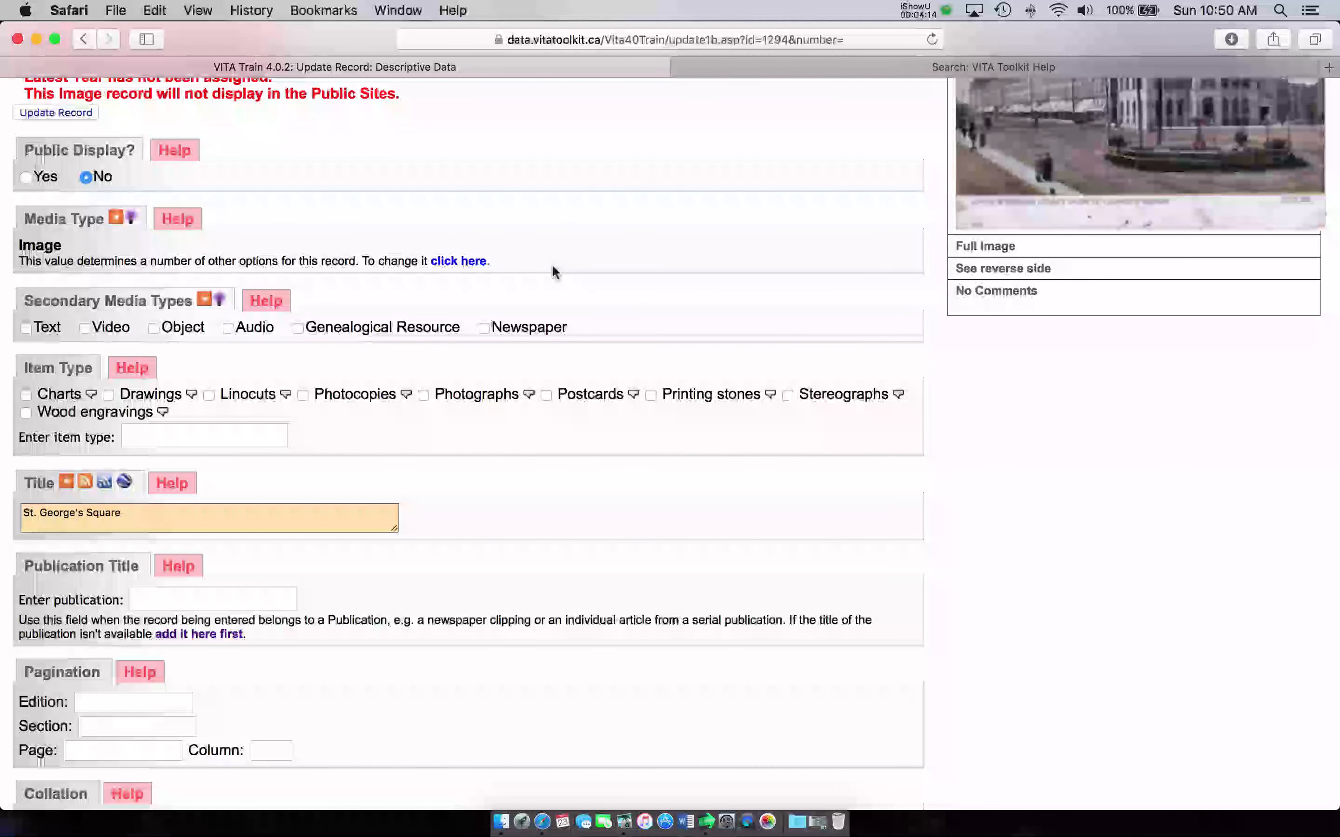
{"action": "scroll", "coordinate": [553, 267], "scroll_direction": "down", "scroll_amount": 2}
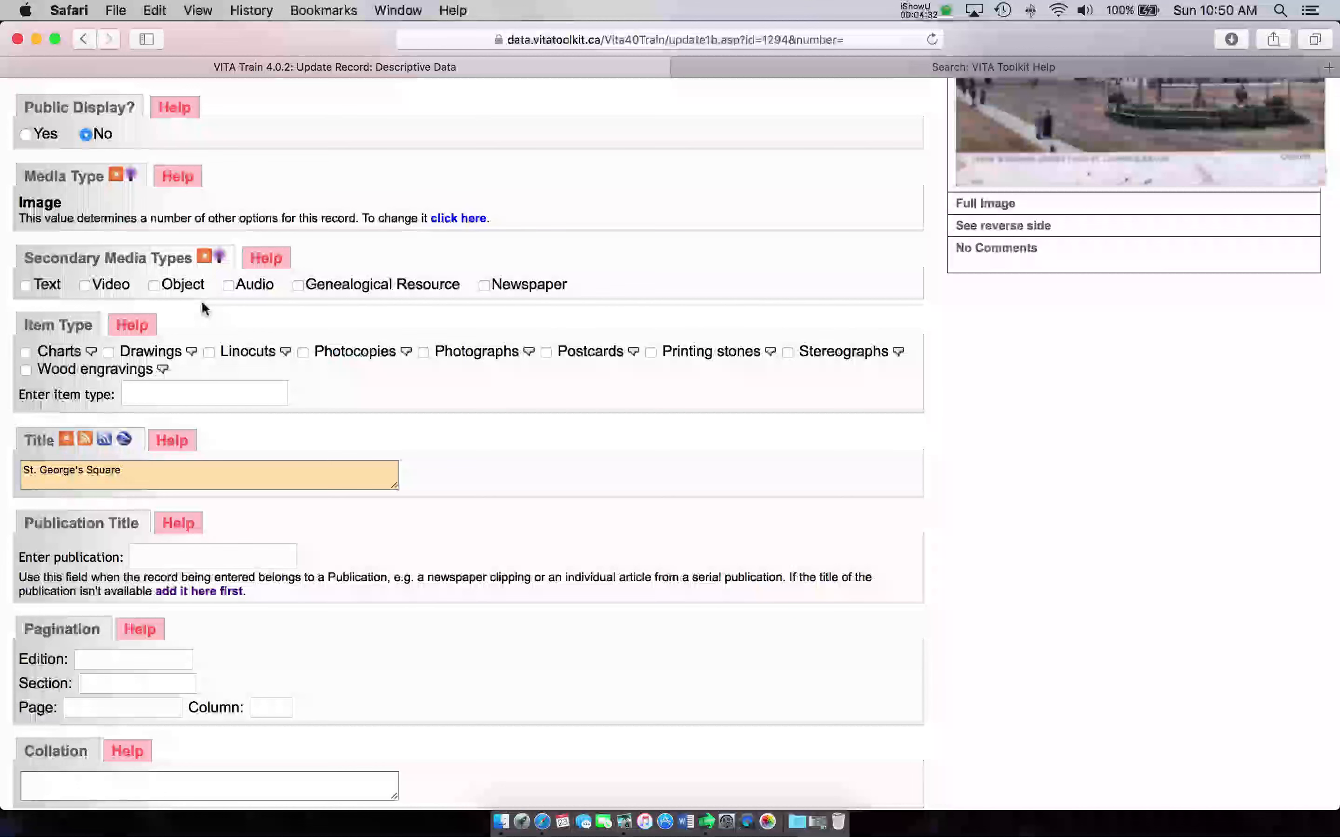
{"action": "left_click", "coordinate": [27, 288]}
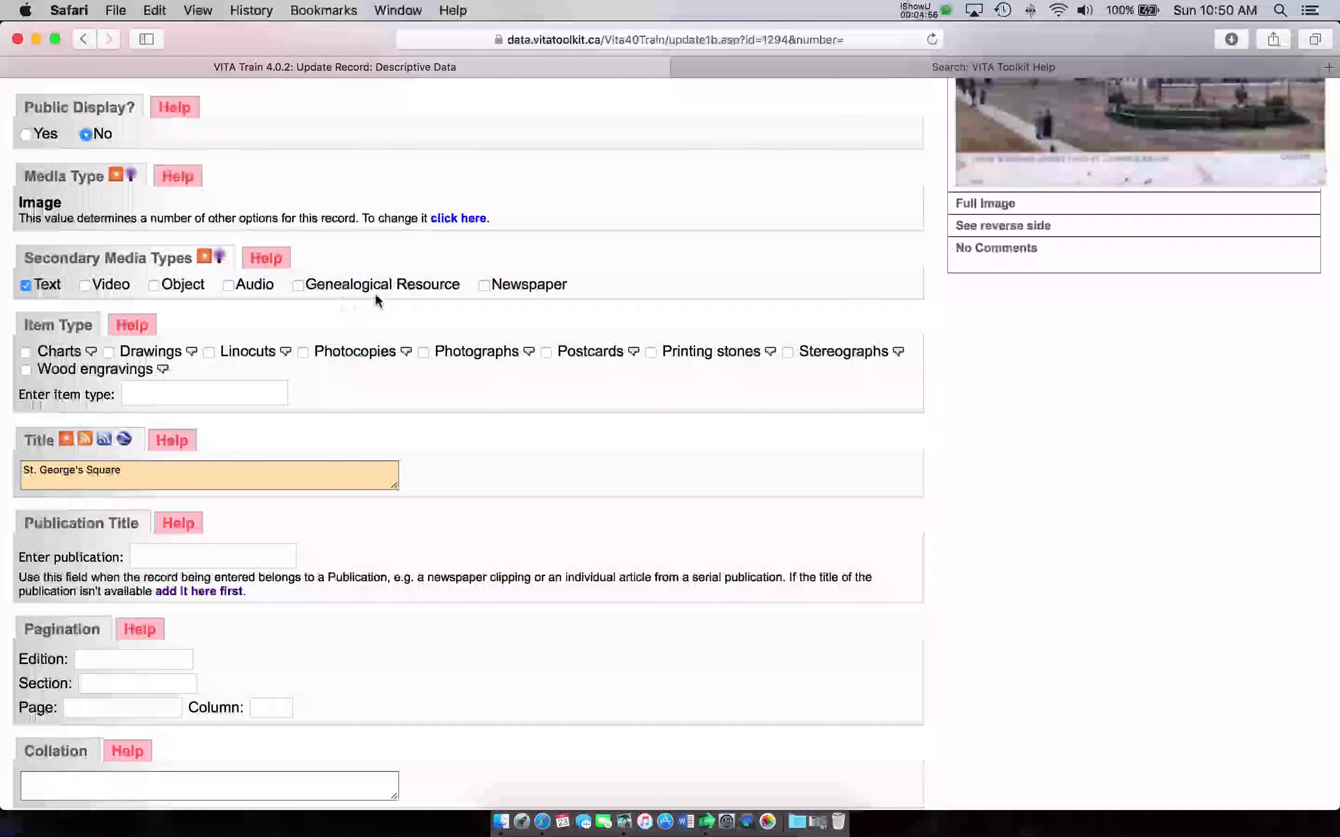
{"action": "scroll", "coordinate": [378, 298], "scroll_direction": "down", "scroll_amount": 1}
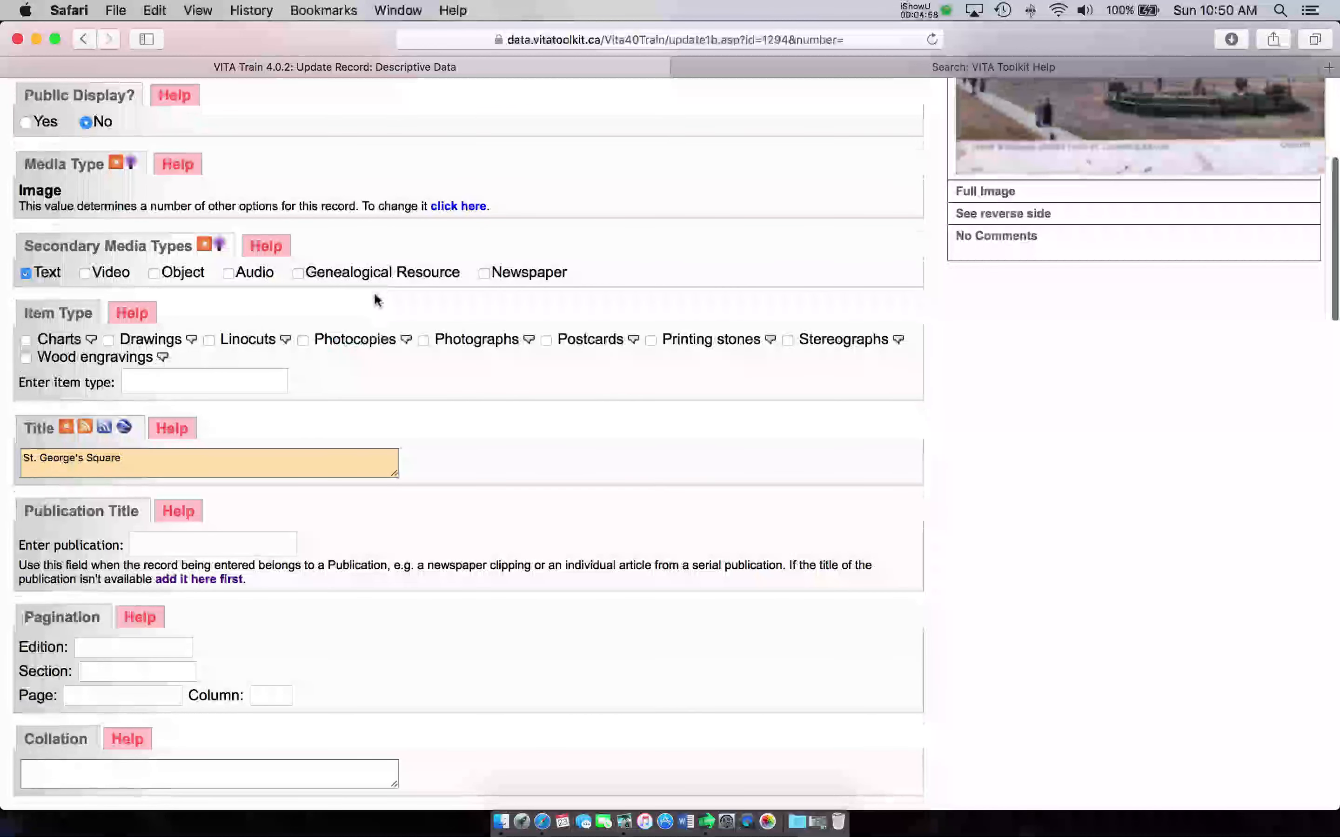
{"action": "scroll", "coordinate": [375, 299], "scroll_direction": "down", "scroll_amount": 4}
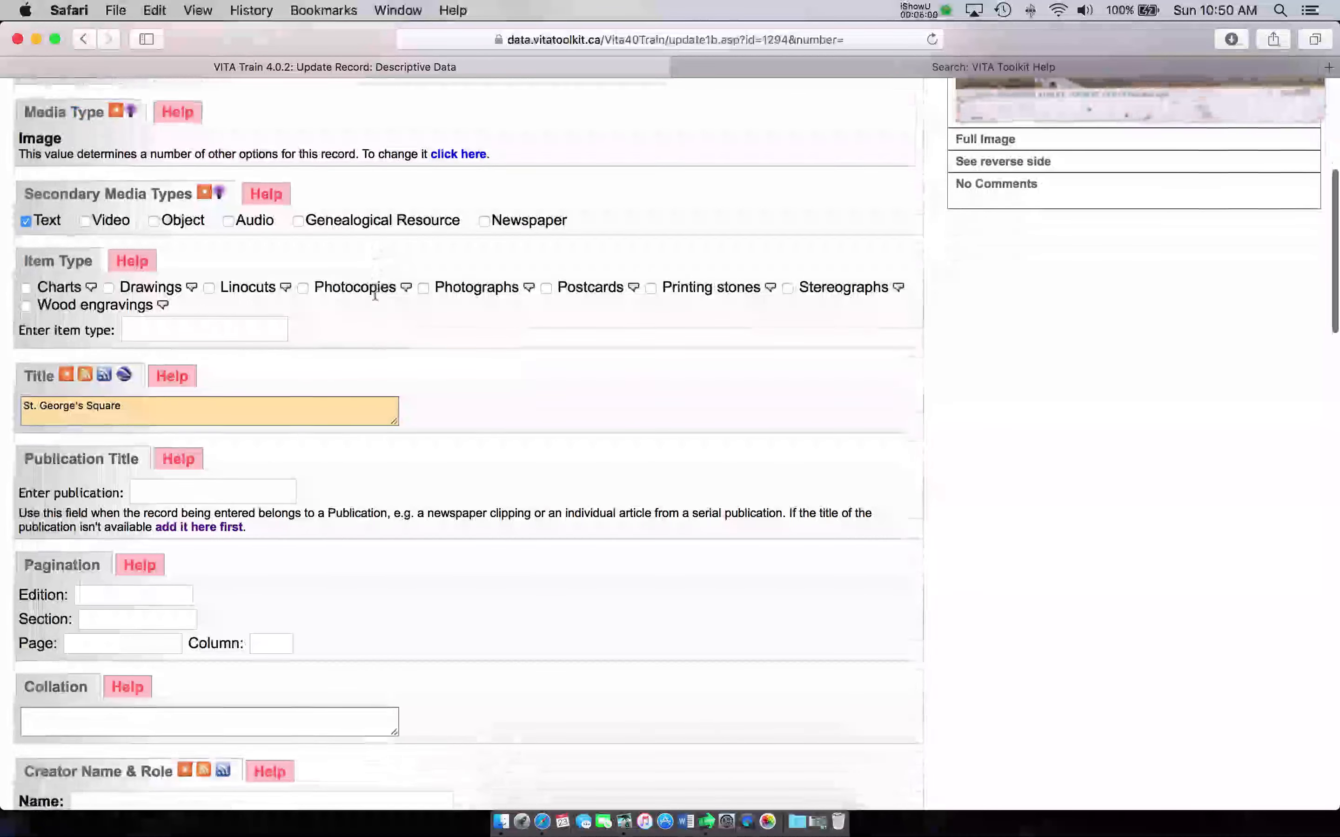
{"action": "scroll", "coordinate": [375, 296], "scroll_direction": "down", "scroll_amount": 7}
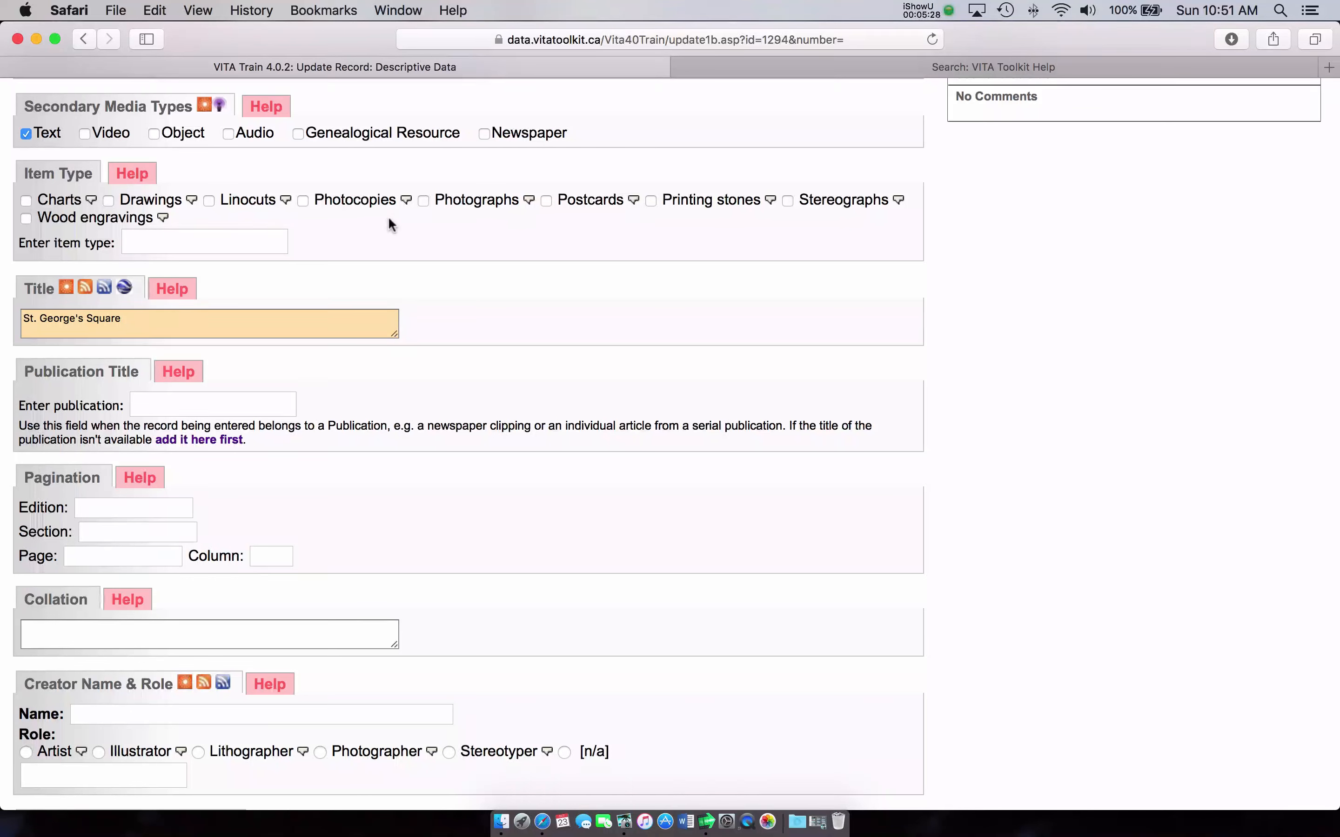
Step: Add Album covers as an item type, then untick it and tick Postcards instead
{"action": "left_click", "coordinate": [193, 242]}
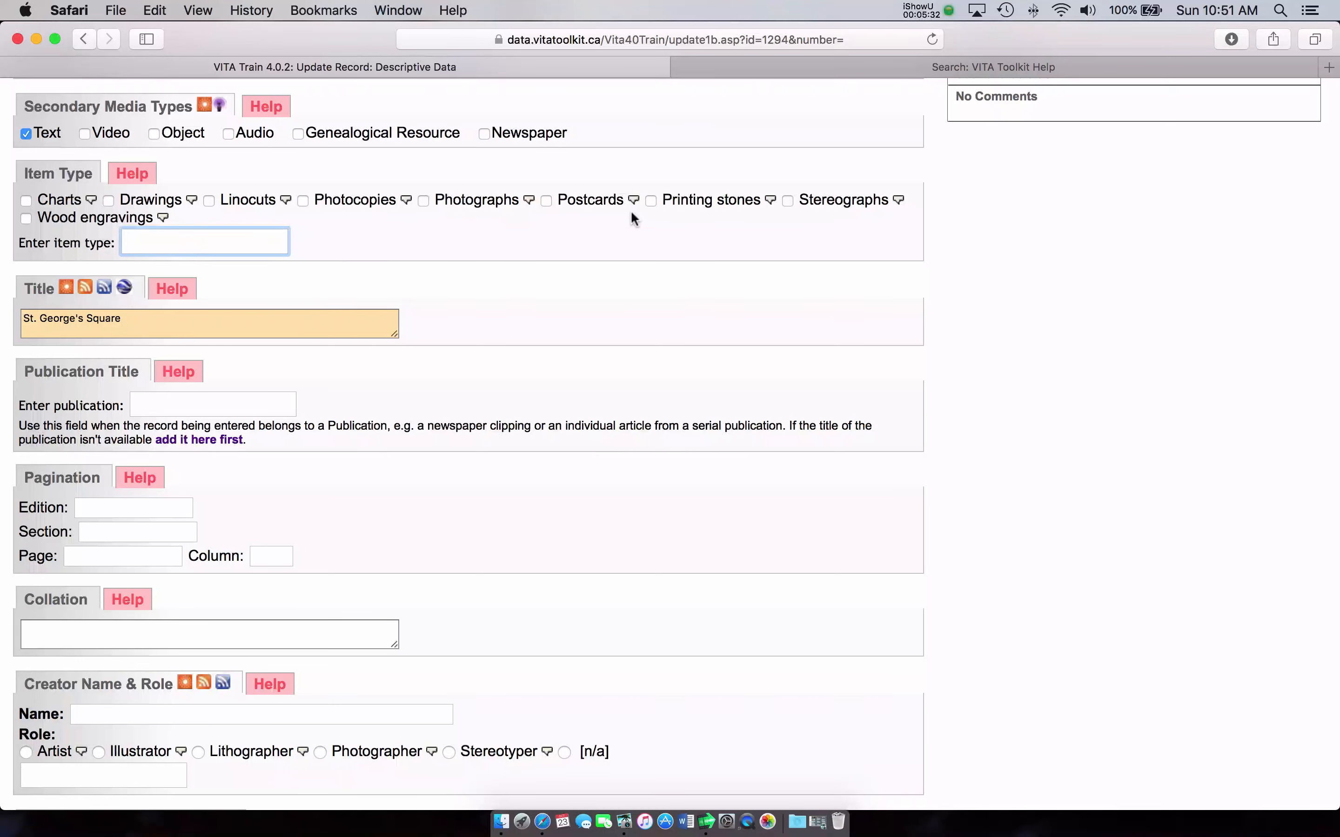
{"action": "left_click", "coordinate": [402, 221]}
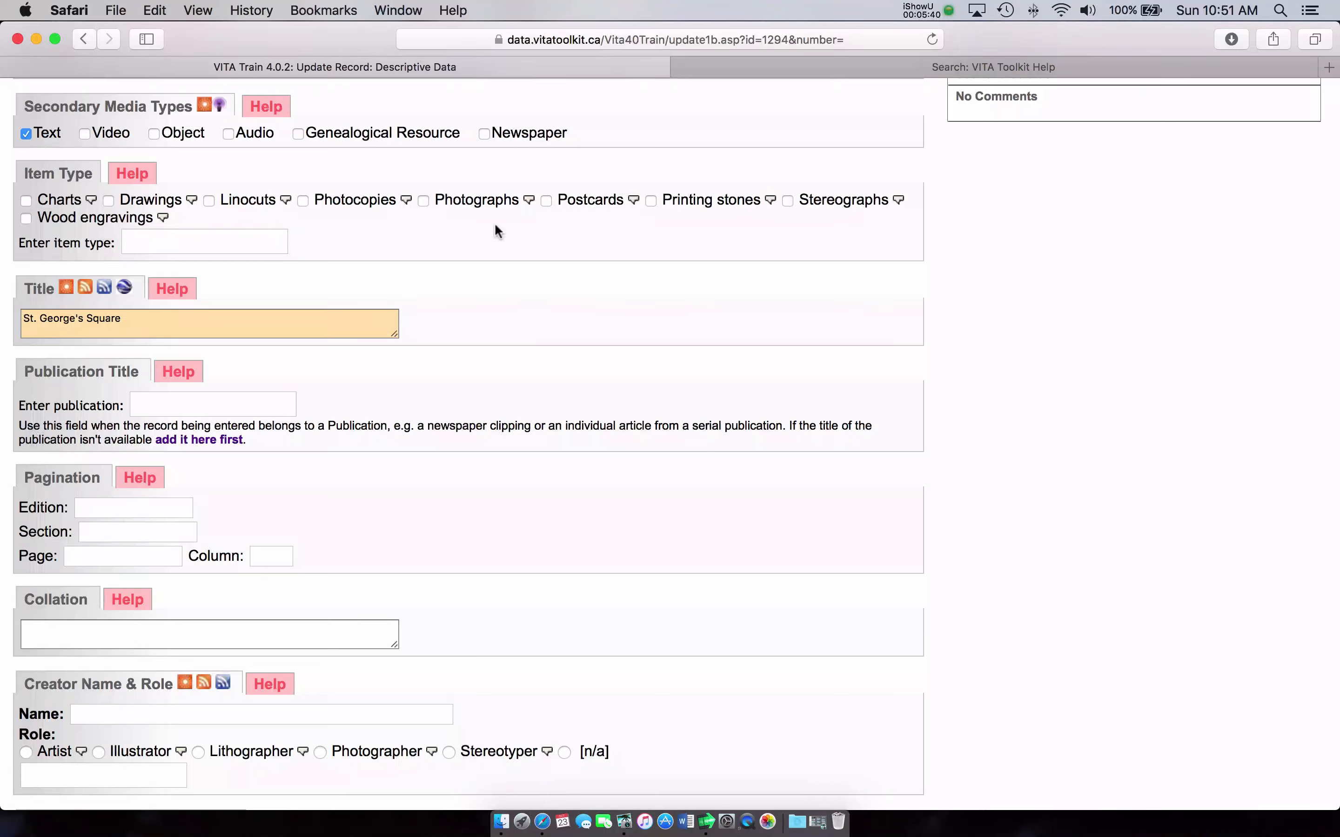
{"action": "left_click", "coordinate": [225, 240]}
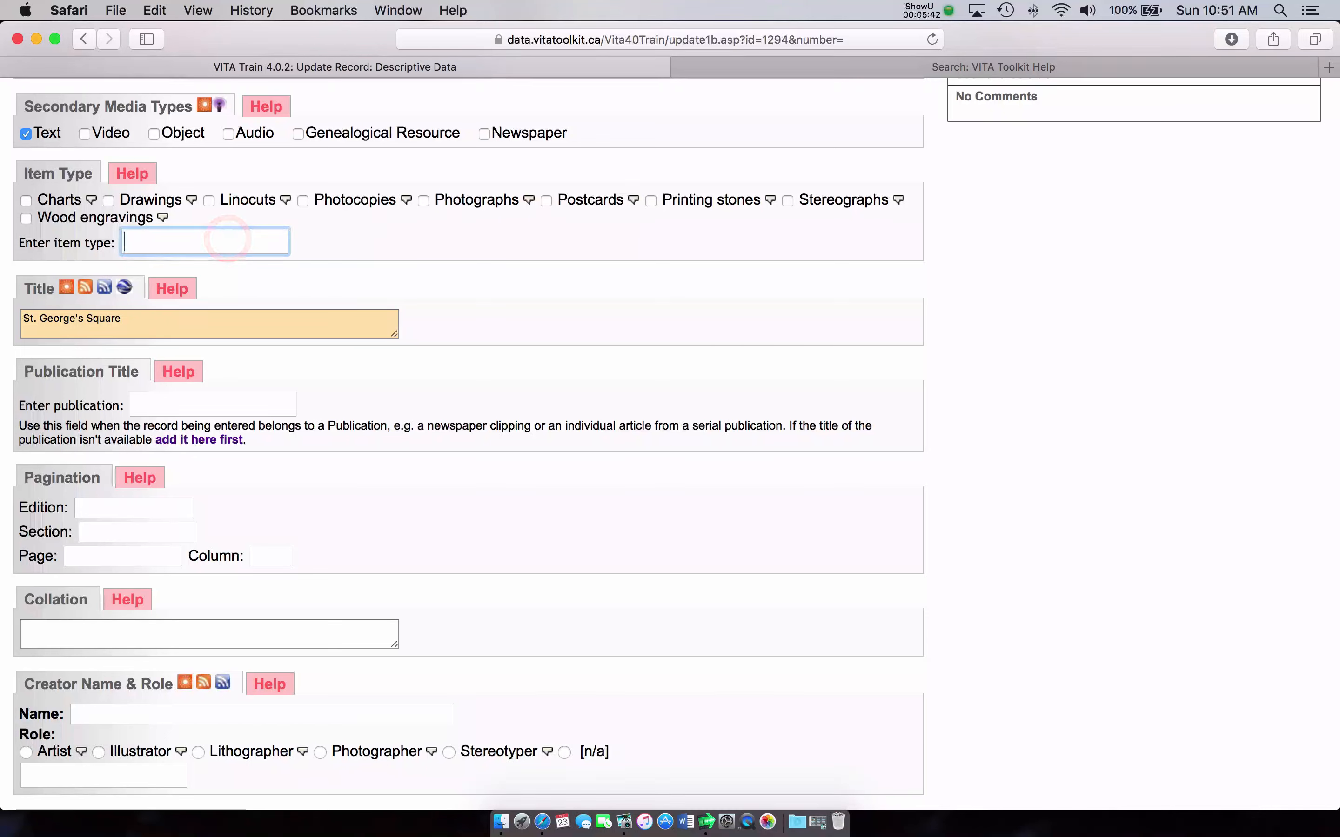
{"action": "type", "text": "Album"}
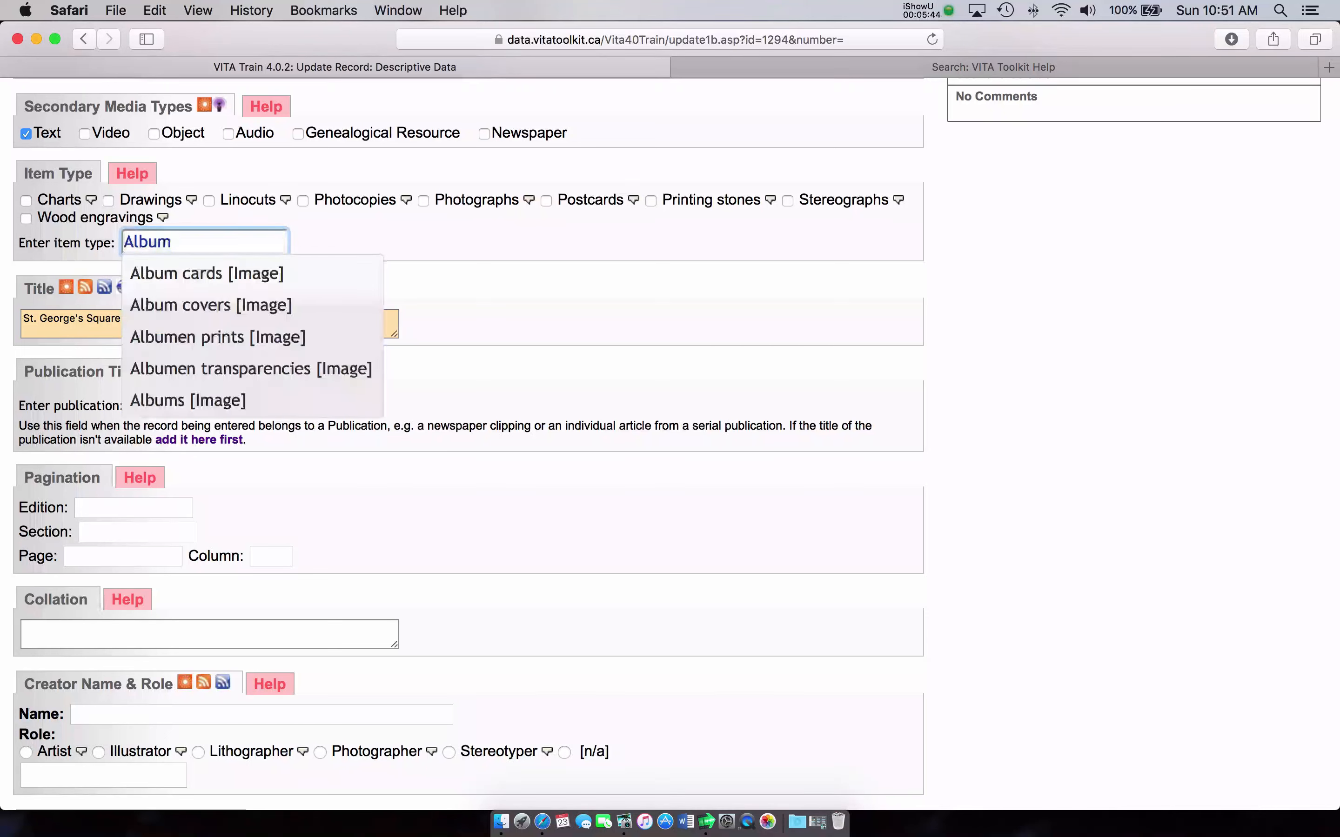
{"action": "left_click", "coordinate": [223, 308]}
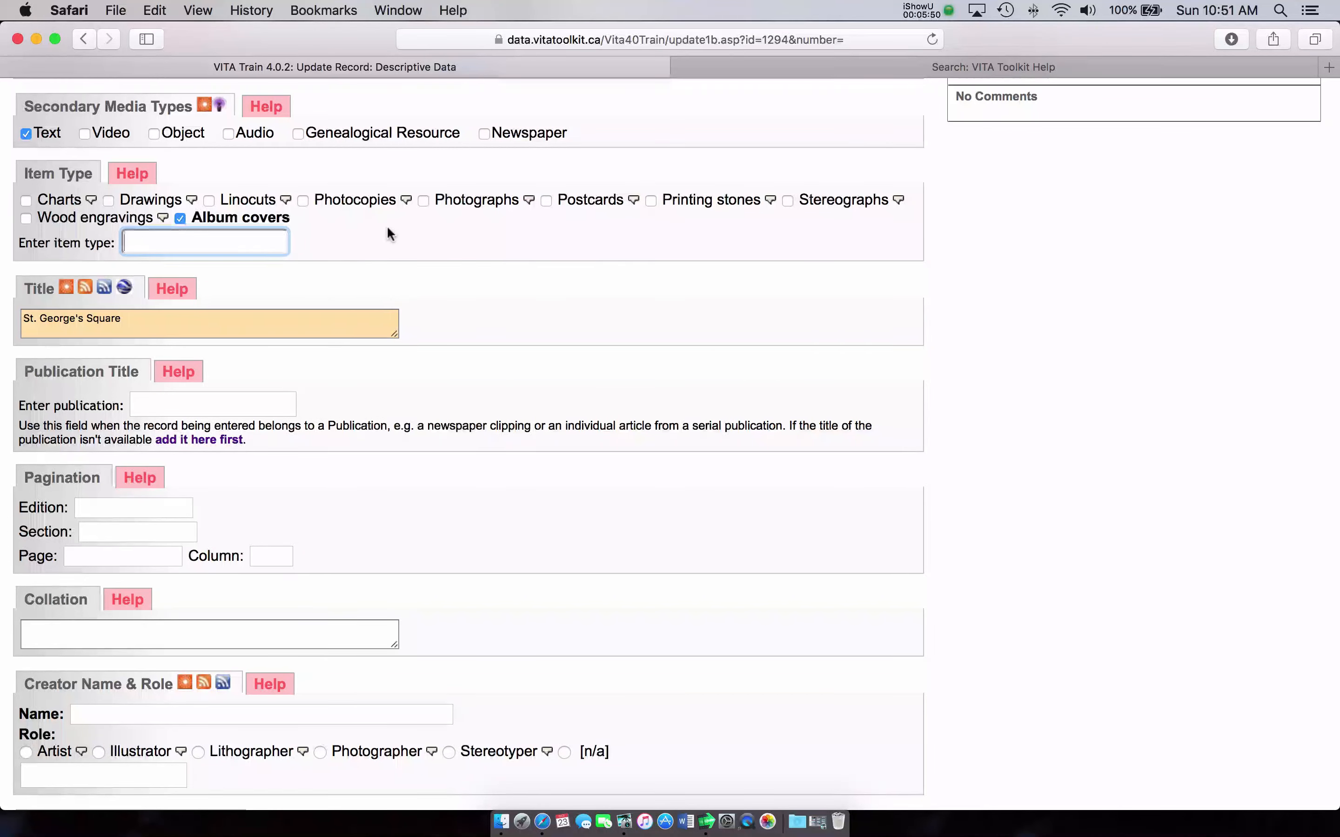
{"action": "left_click", "coordinate": [181, 219]}
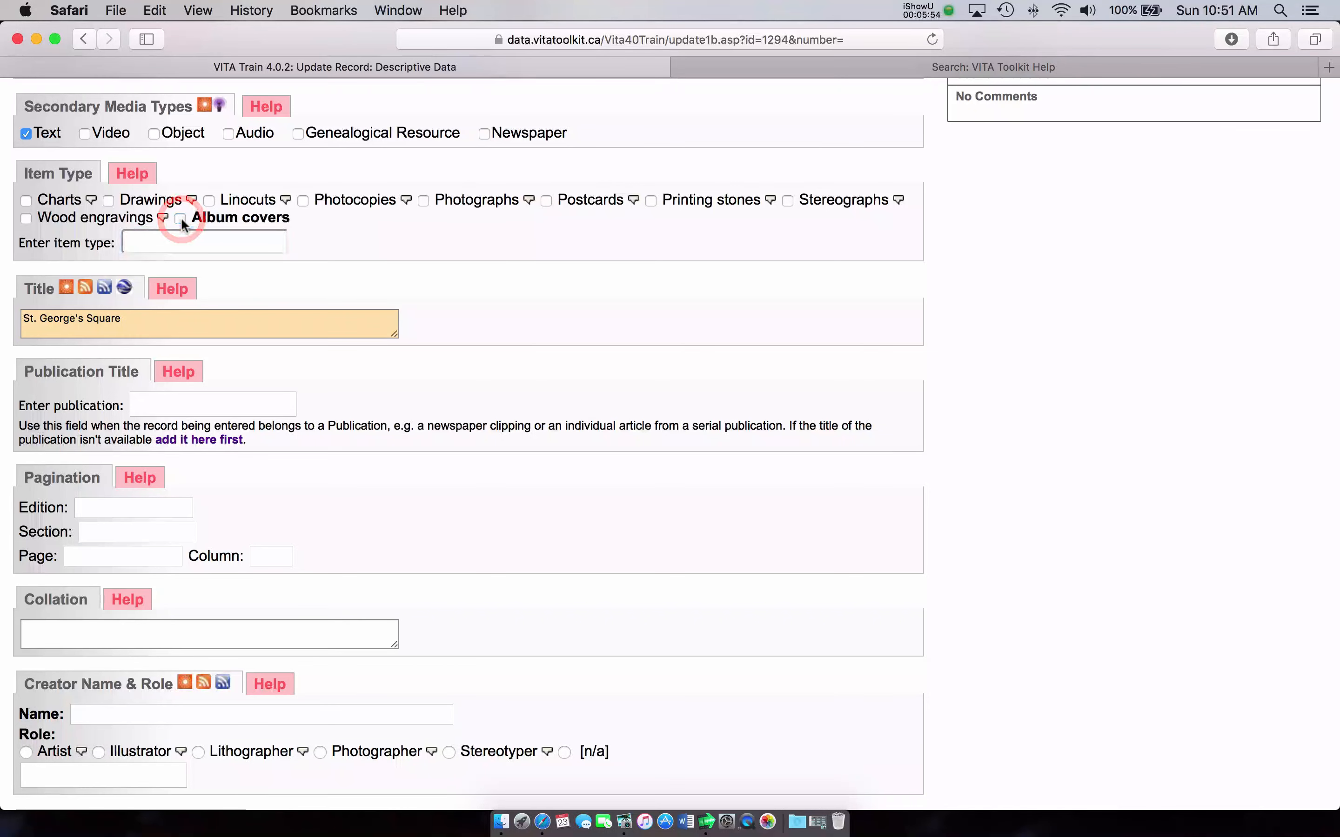
{"action": "left_click", "coordinate": [547, 203]}
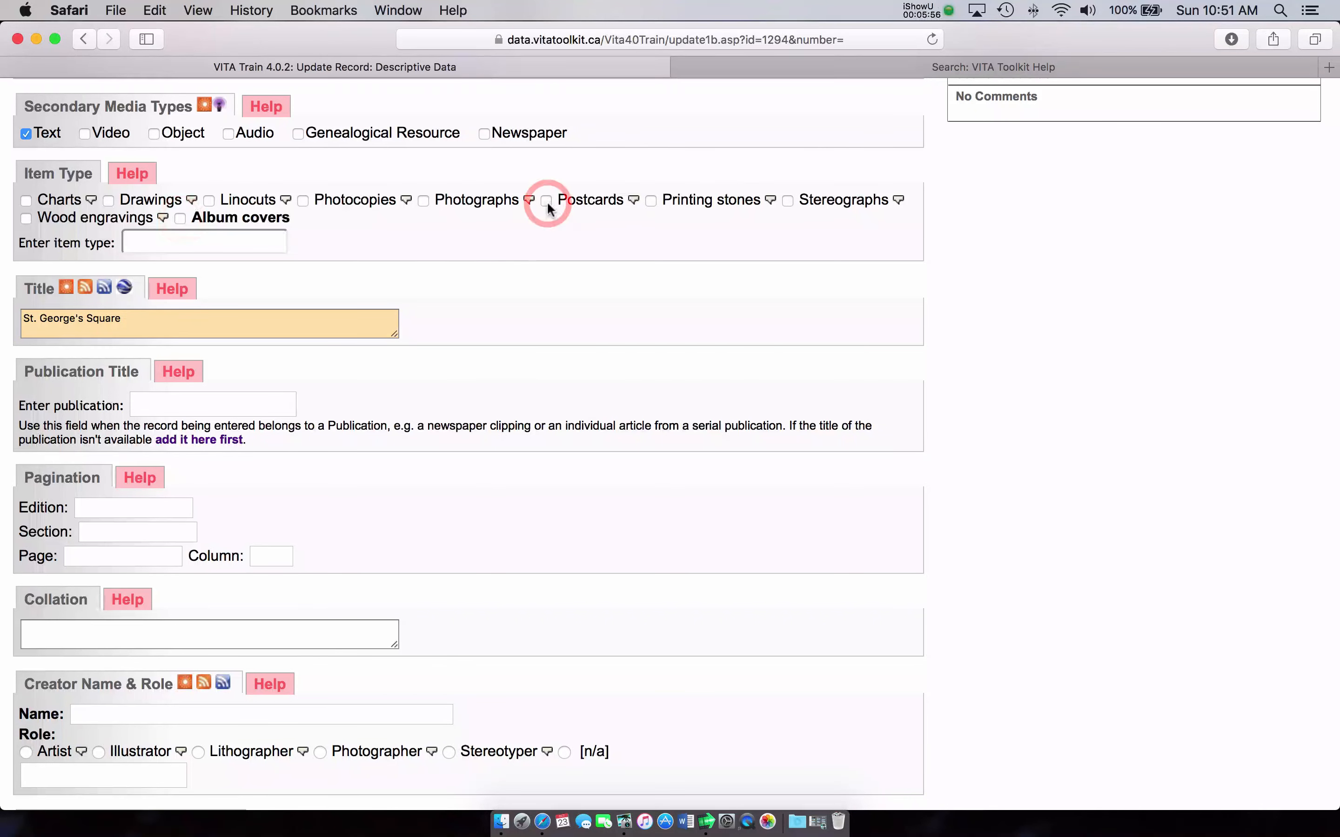
{"action": "scroll", "coordinate": [554, 218], "scroll_direction": "down", "scroll_amount": 1}
{"action": "scroll", "coordinate": [555, 221], "scroll_direction": "down", "scroll_amount": 4}
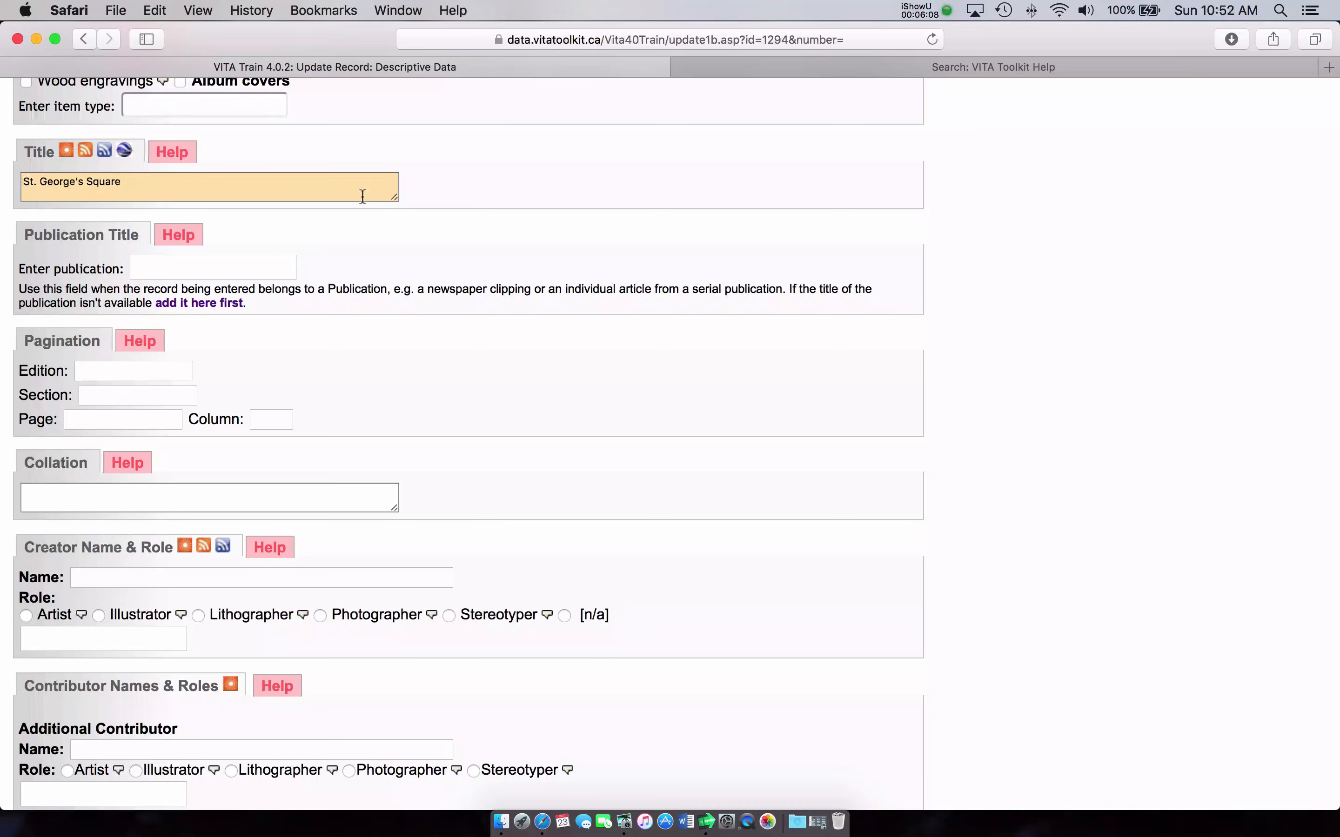
{"action": "scroll", "coordinate": [374, 197], "scroll_direction": "down", "scroll_amount": 3}
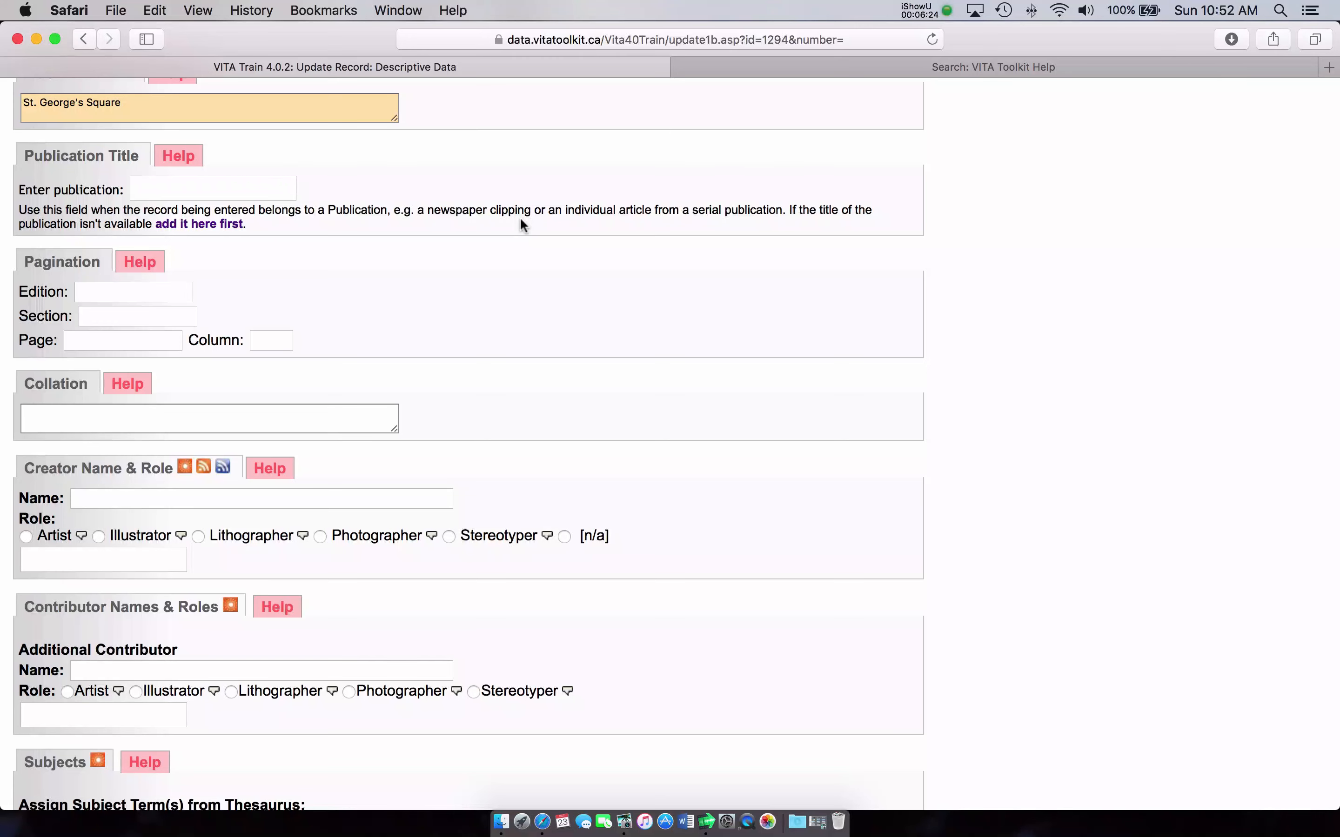
{"action": "scroll", "coordinate": [498, 222], "scroll_direction": "down", "scroll_amount": 1}
{"action": "scroll", "coordinate": [495, 222], "scroll_direction": "down", "scroll_amount": 5}
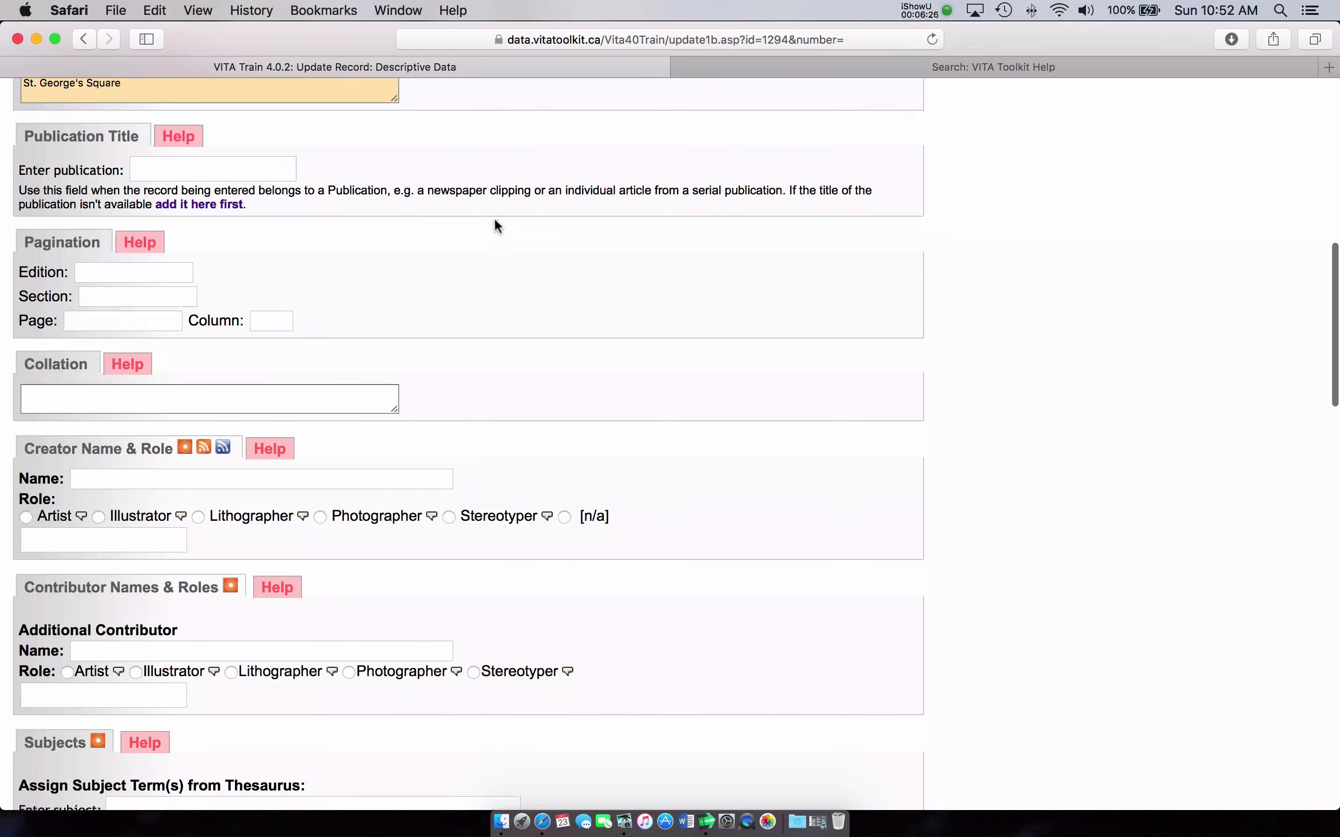
{"action": "scroll", "coordinate": [494, 222], "scroll_direction": "down", "scroll_amount": 2}
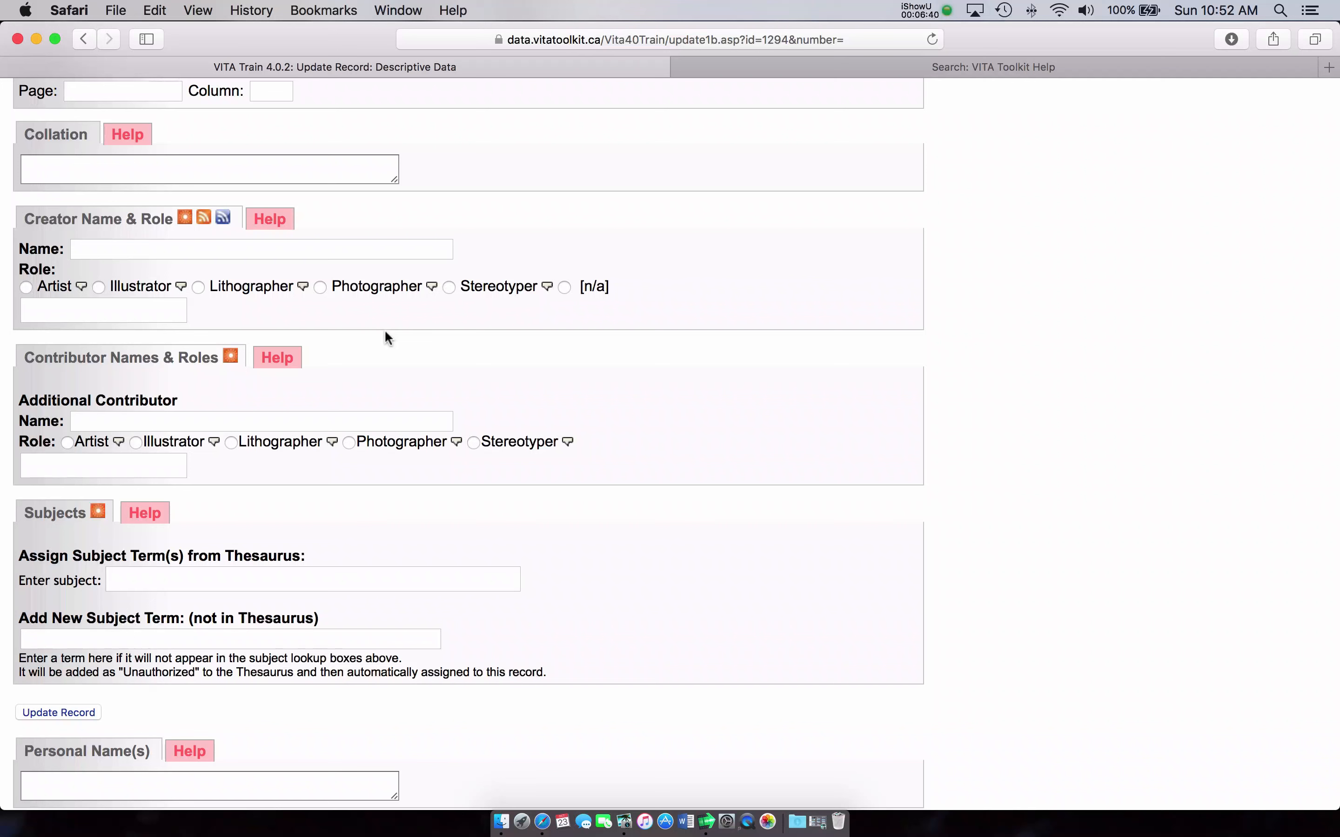
Step: Enter the creator's name in the Creator Name field
{"action": "left_click", "coordinate": [155, 251]}
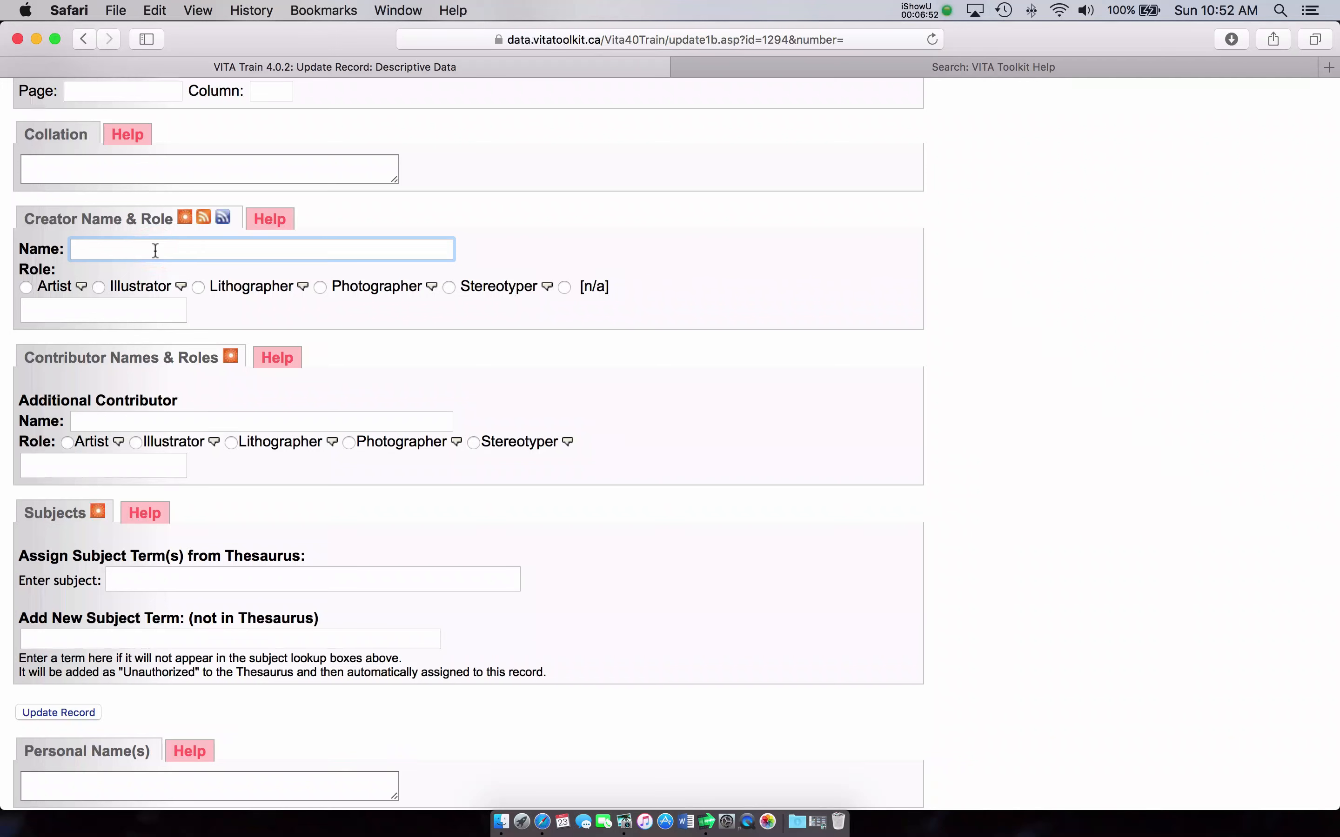
{"action": "type", "text": "George Green"}
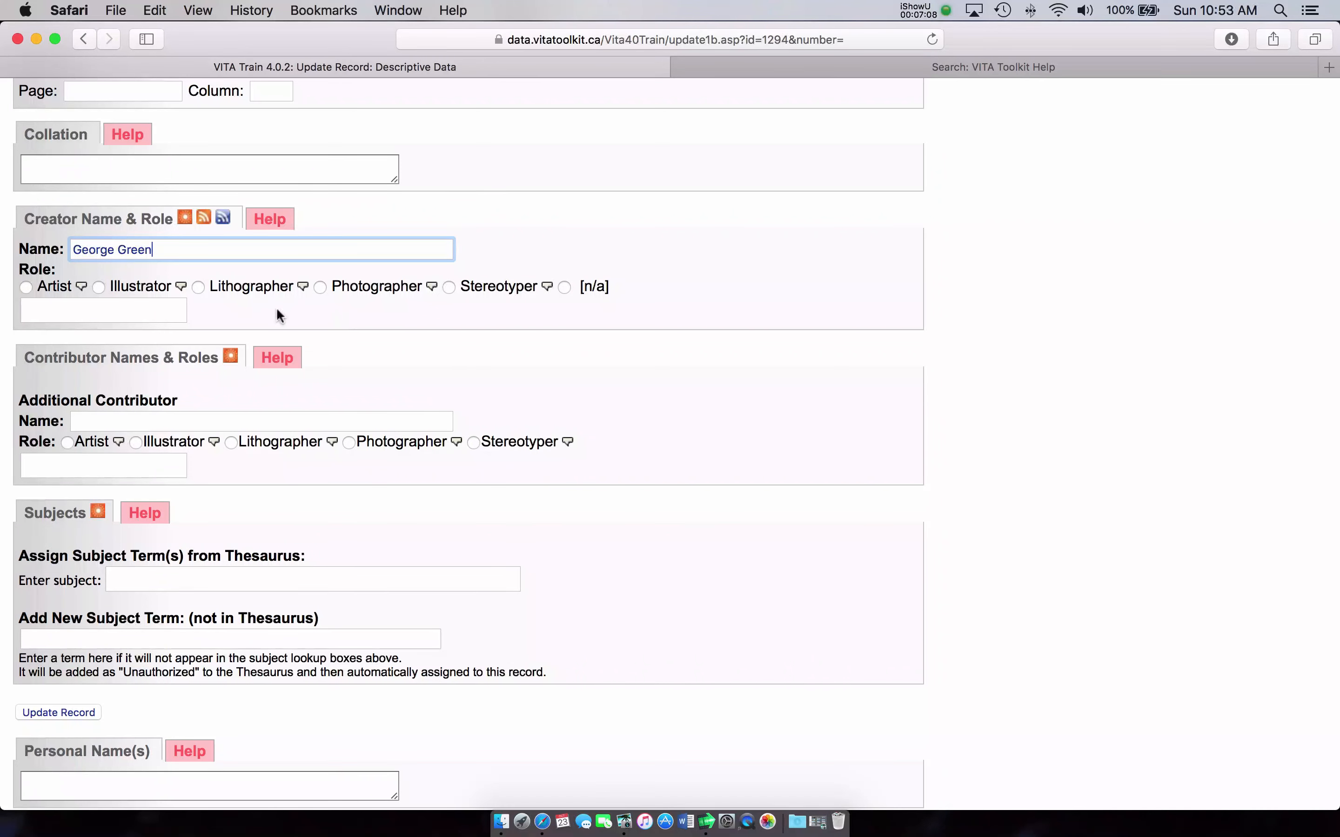
{"action": "left_click", "coordinate": [95, 309]}
{"action": "scroll", "coordinate": [97, 305], "scroll_direction": "up", "scroll_amount": 5}
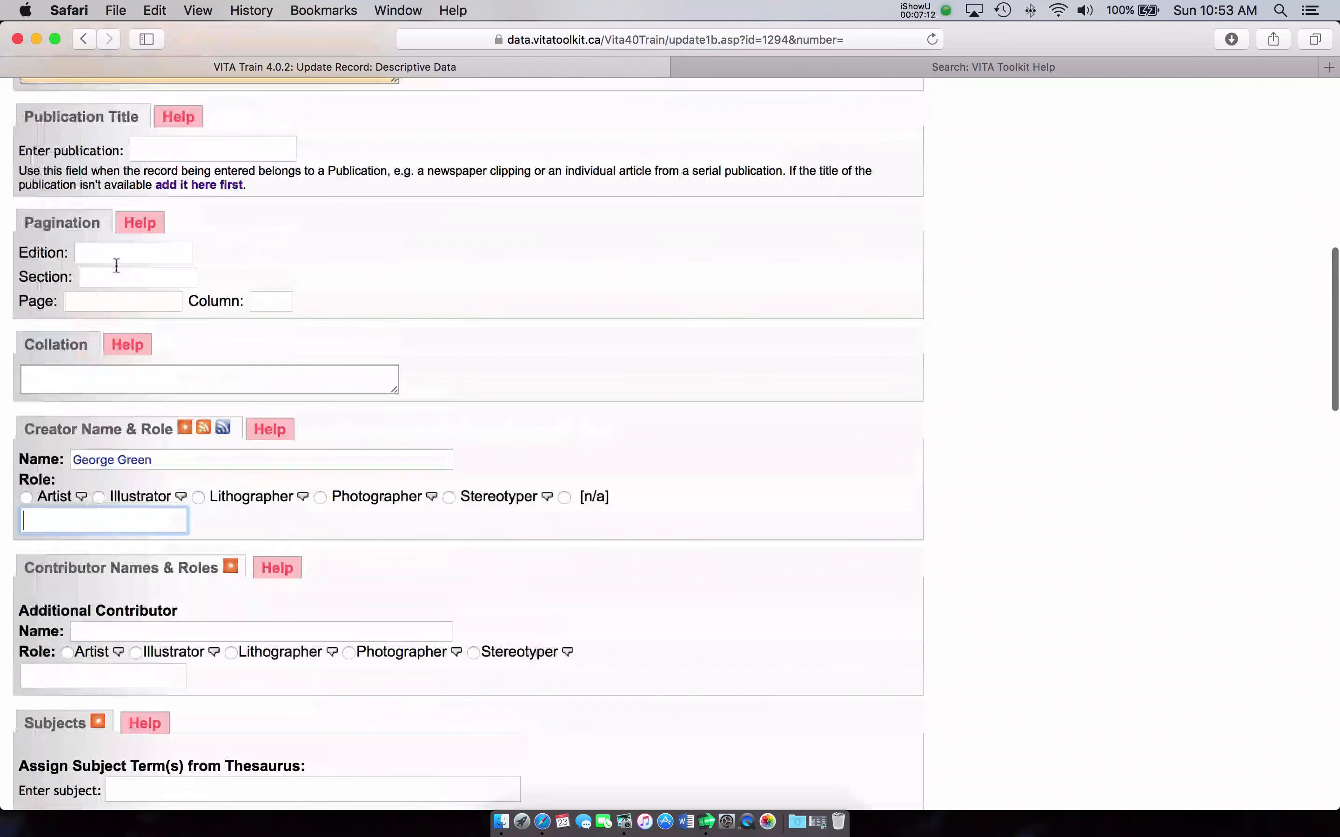
{"action": "scroll", "coordinate": [116, 266], "scroll_direction": "up", "scroll_amount": 6}
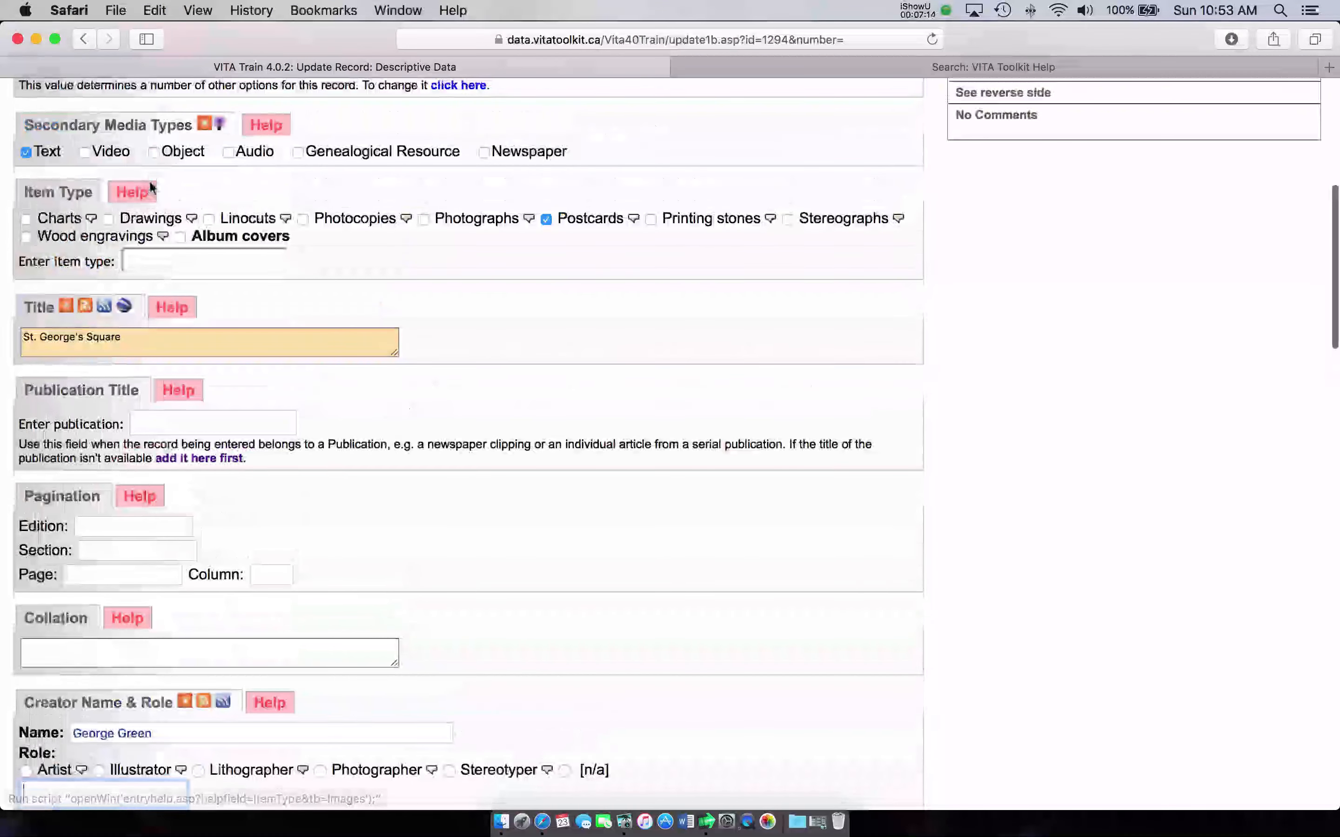
Step: Set the creator's role to Correspondent from the 'Corre' autocomplete list
{"action": "scroll", "coordinate": [151, 189], "scroll_direction": "up", "scroll_amount": 1}
{"action": "scroll", "coordinate": [182, 270], "scroll_direction": "down", "scroll_amount": 1}
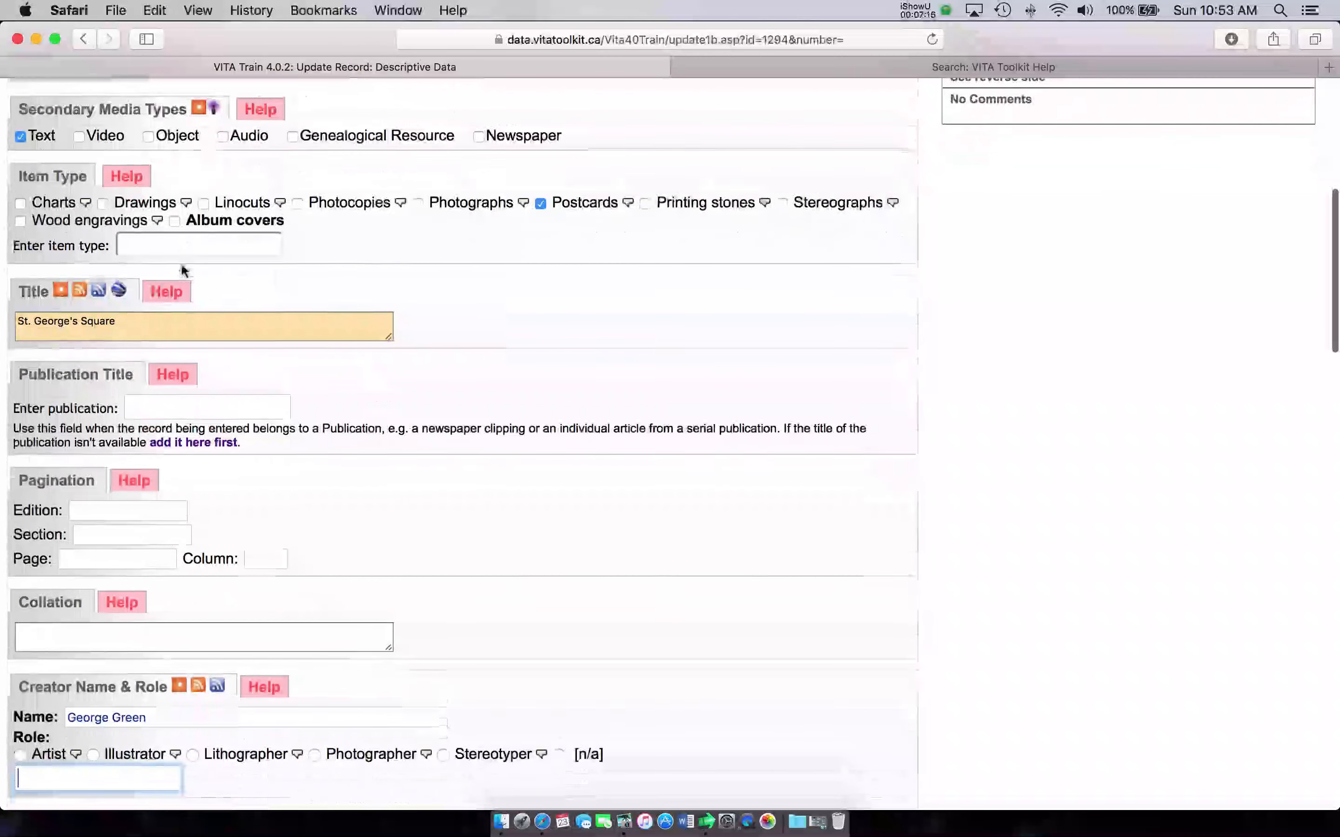
{"action": "scroll", "coordinate": [173, 316], "scroll_direction": "down", "scroll_amount": 6}
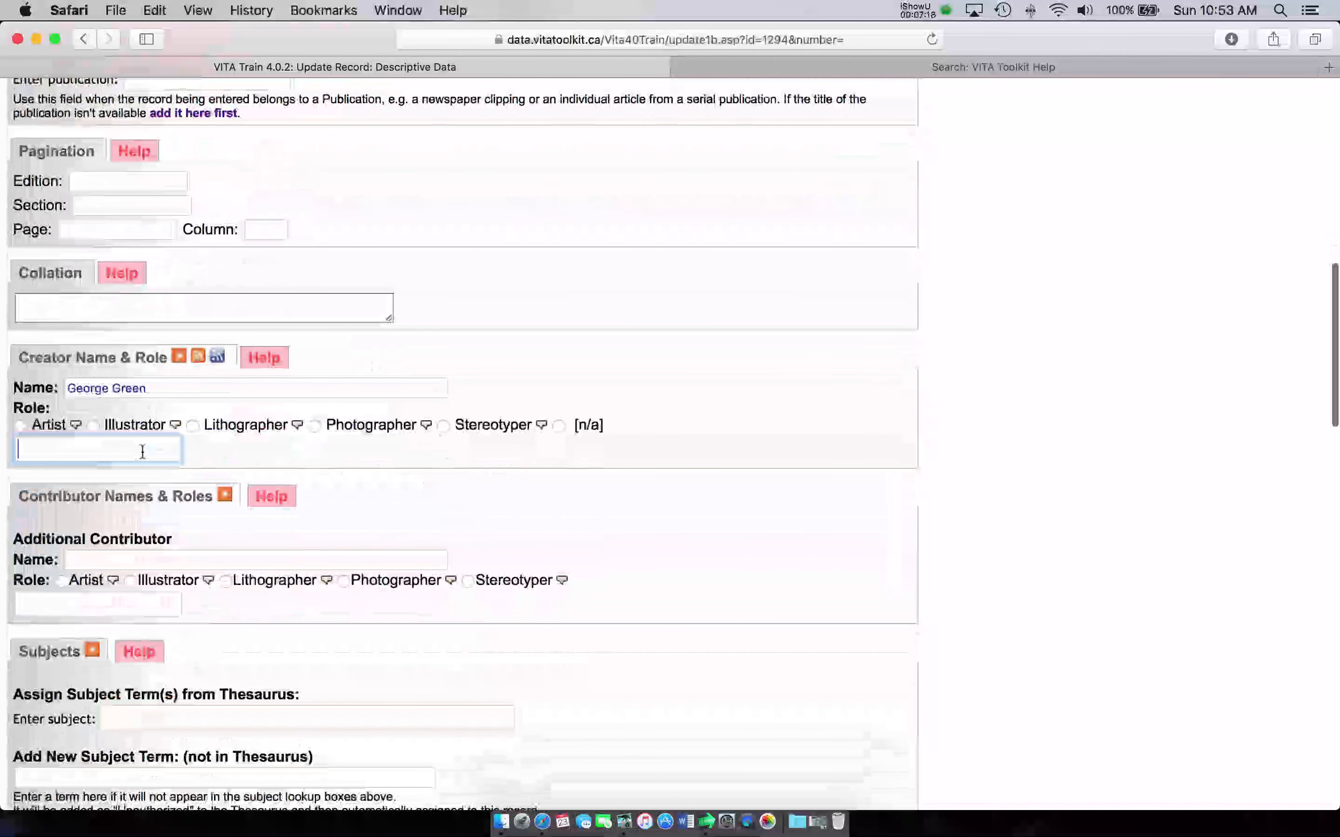
{"action": "type", "text": "Corr"}
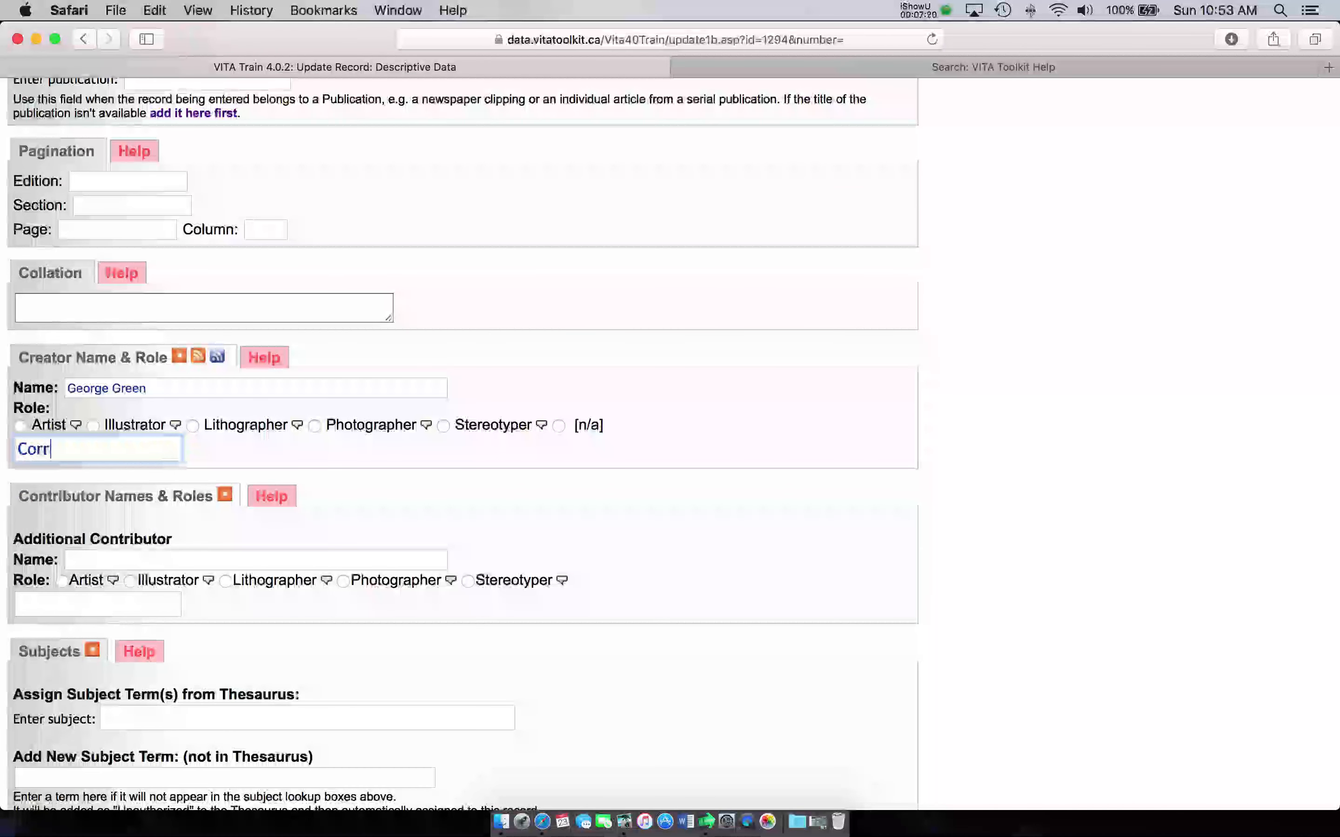
{"action": "type", "text": "e"}
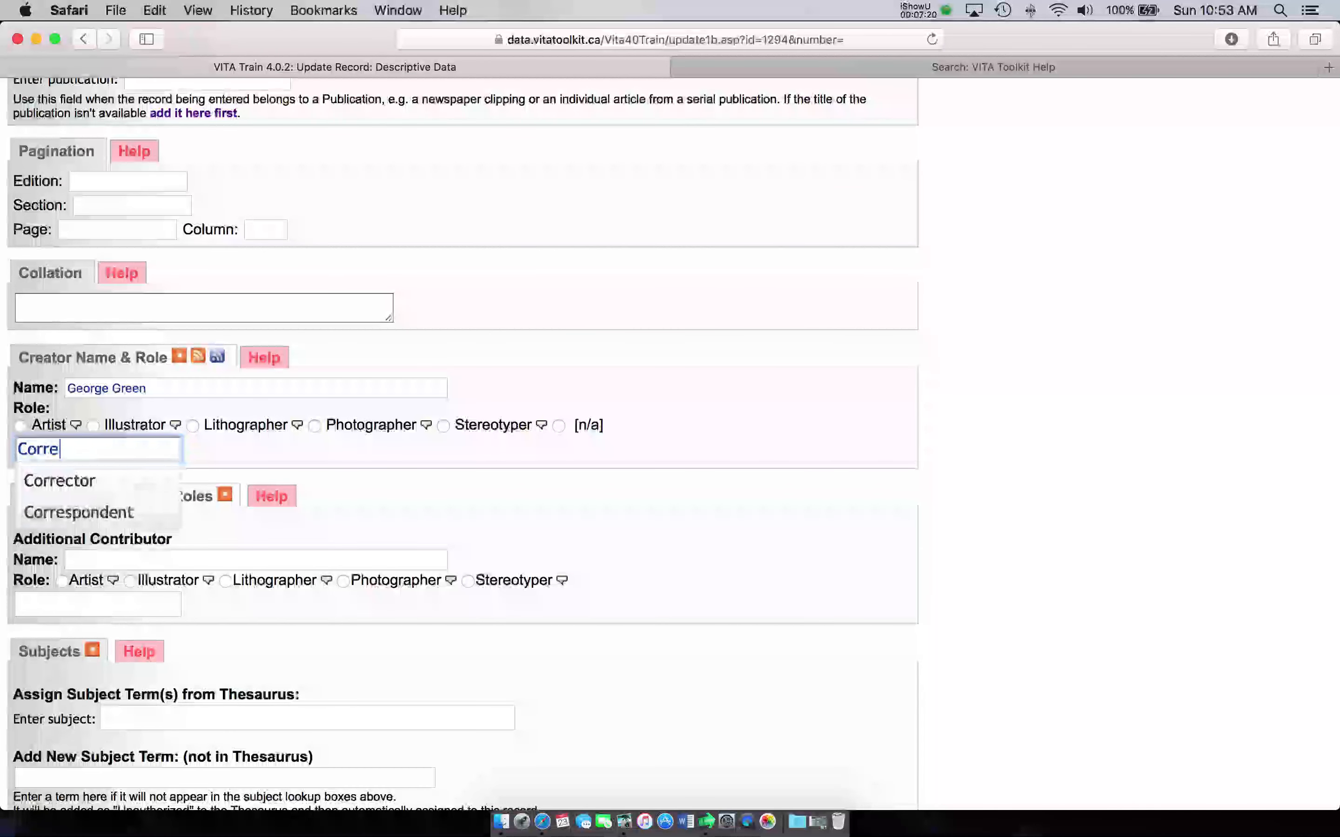
{"action": "left_click", "coordinate": [103, 516]}
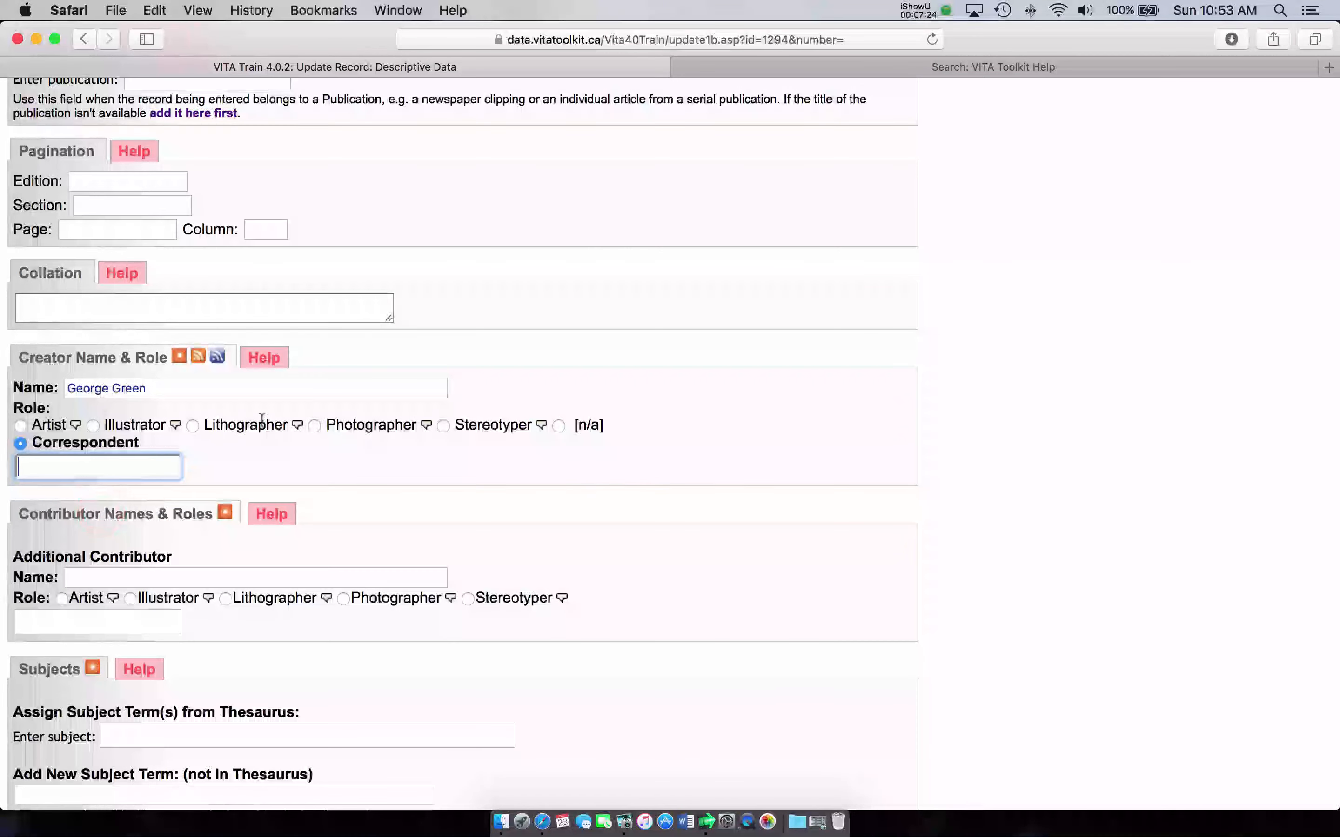
{"action": "scroll", "coordinate": [332, 388], "scroll_direction": "down", "scroll_amount": 5}
Step: Enter the additional contributor's name, fixing a typo, and assign the Recipient role
{"action": "left_click", "coordinate": [303, 343]}
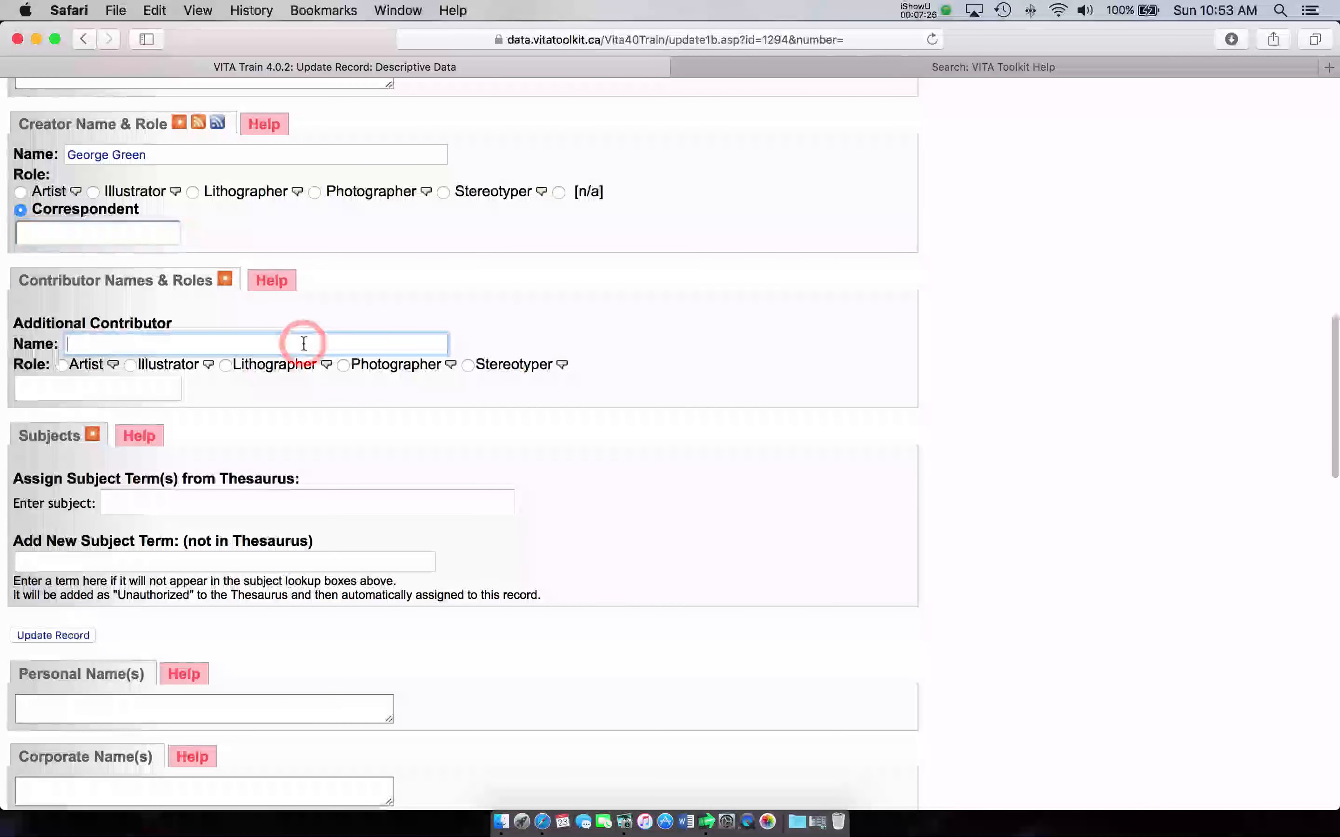
{"action": "type", "text": "M"}
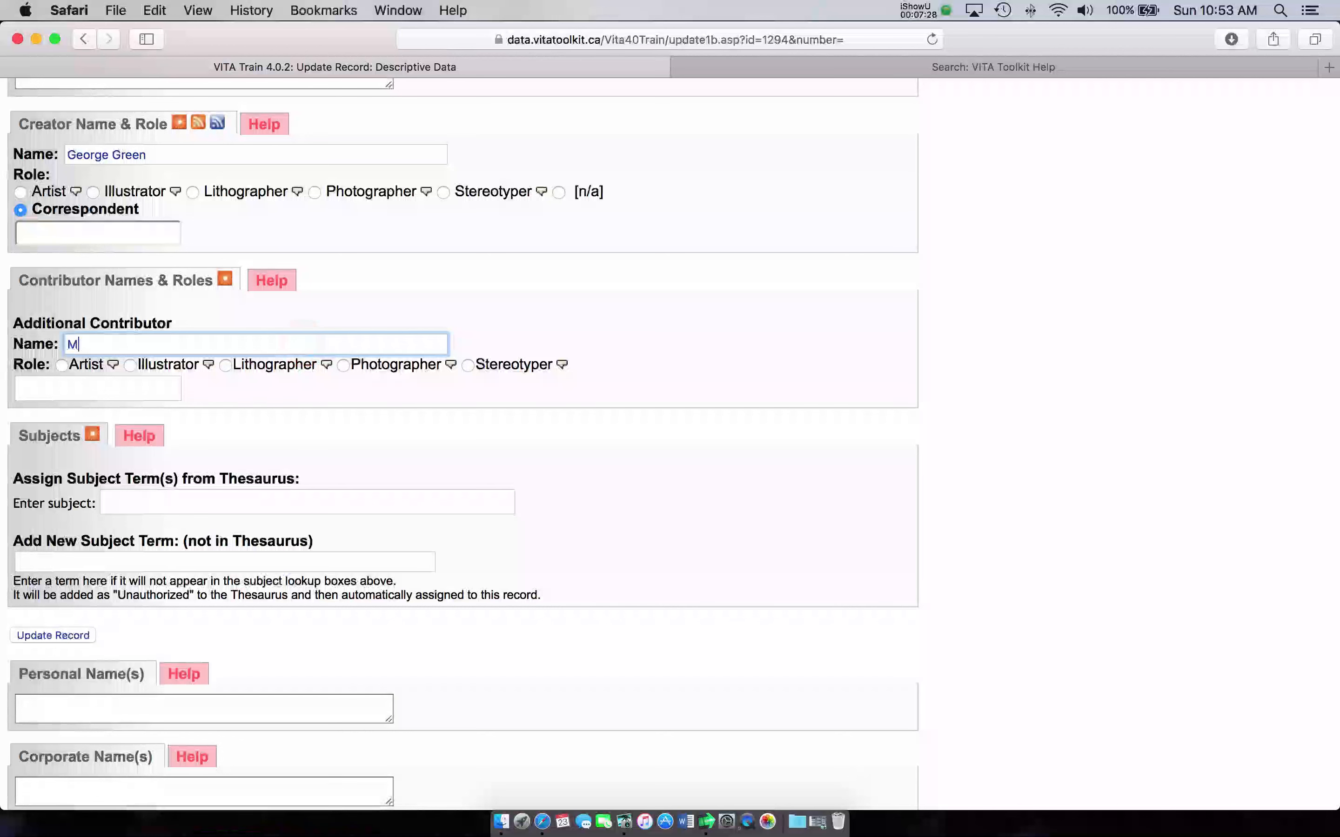
{"action": "type", "text": "araga"}
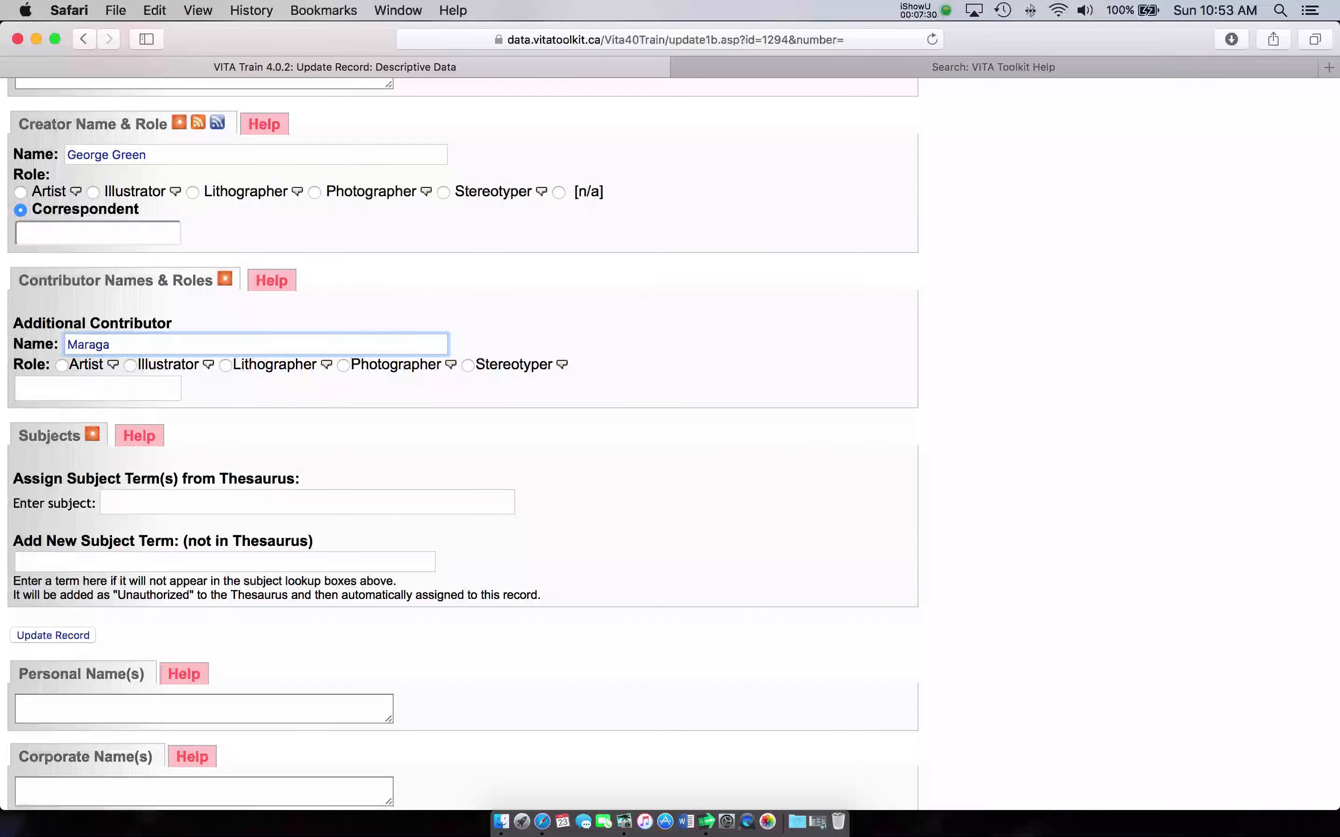
{"action": "type", "text": "ret Greee"}
{"action": "key", "text": "BackSpace"}
{"action": "key", "text": "BackSpace"}
{"action": "type", "text": "n"}
{"action": "left_click", "coordinate": [132, 383]}
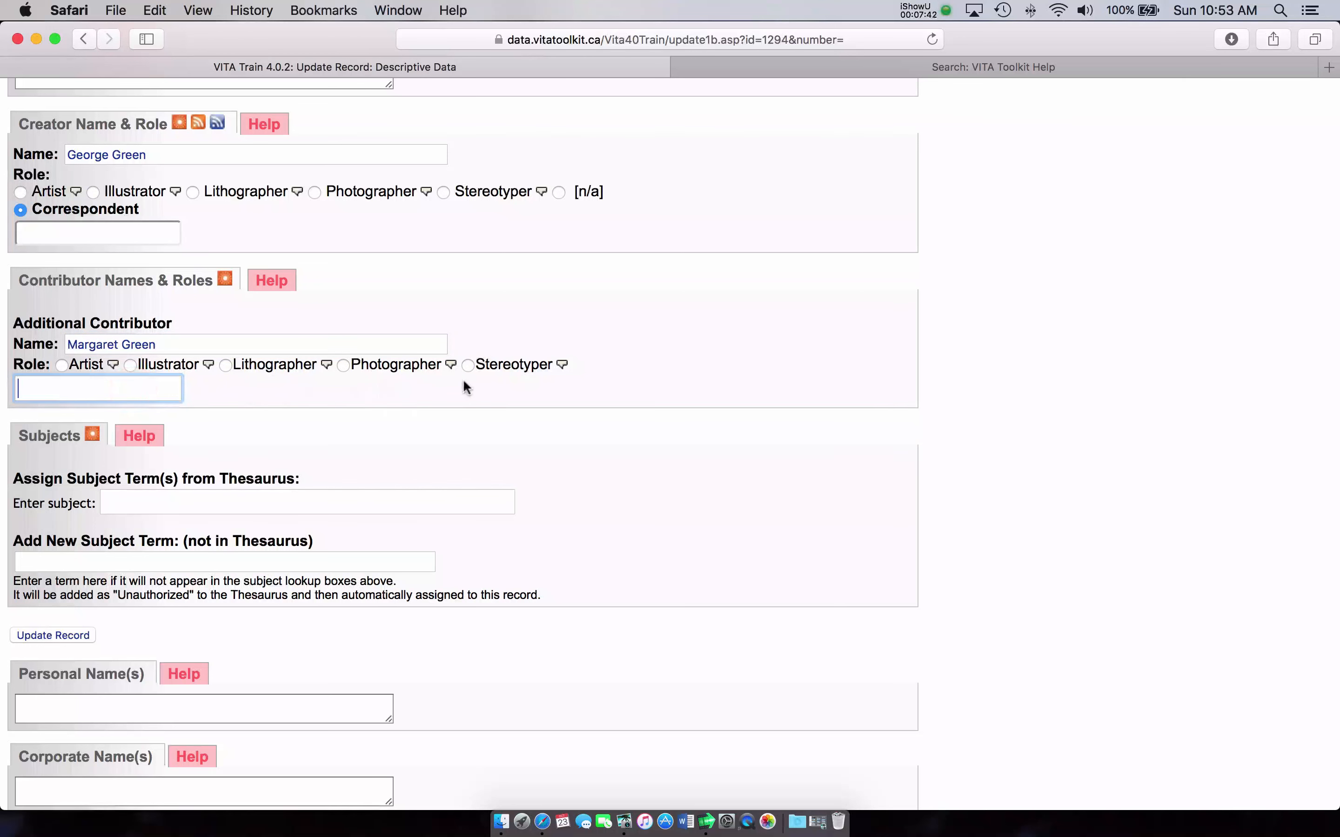
{"action": "type", "text": "Recip"}
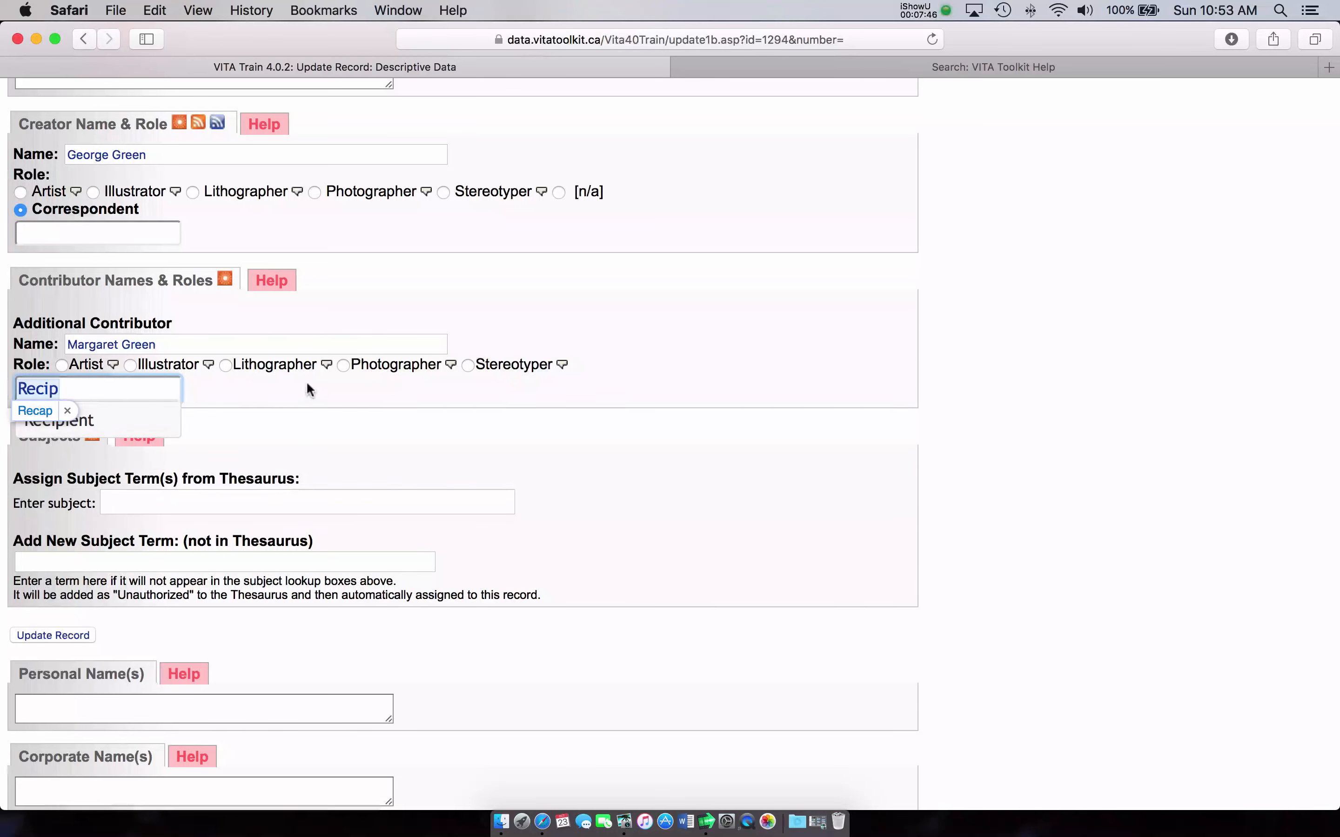
{"action": "left_click", "coordinate": [109, 420]}
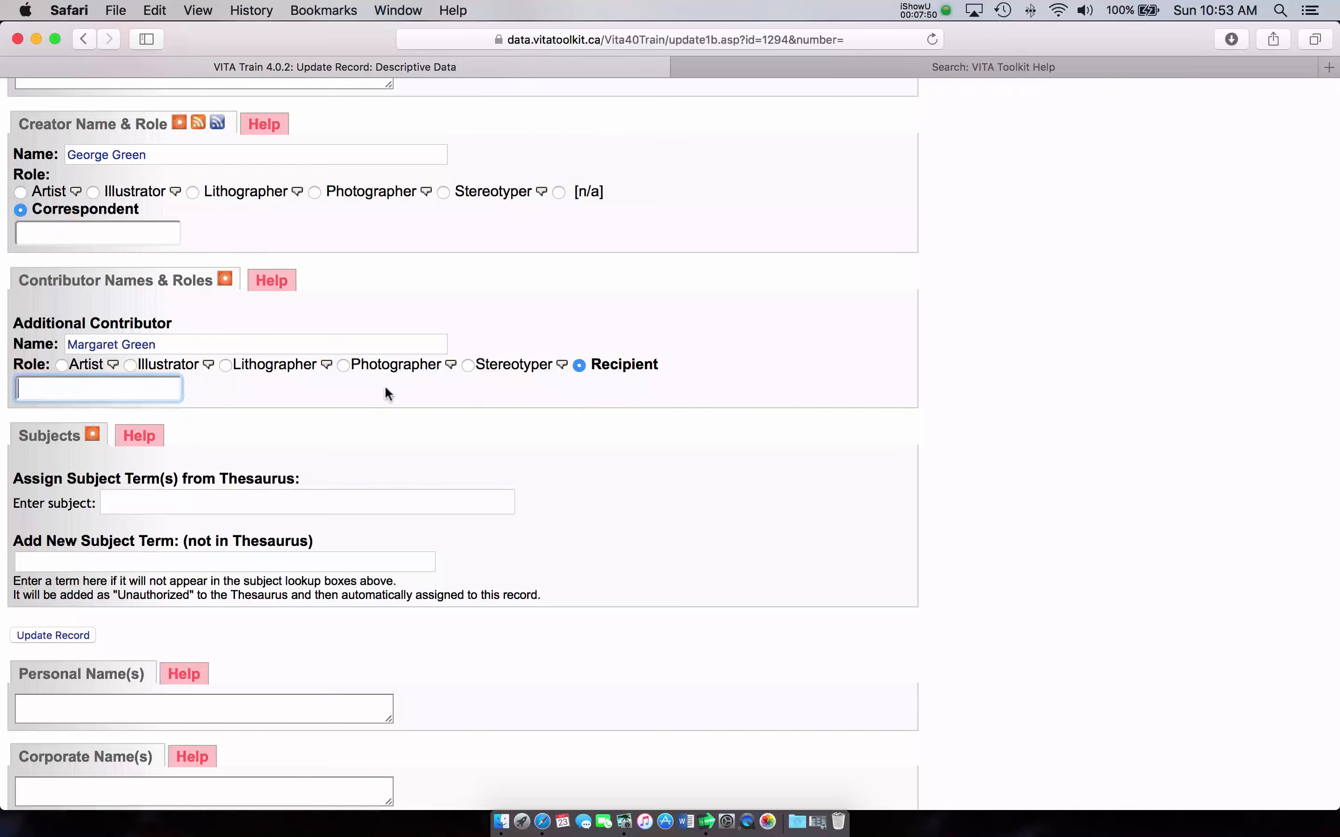
{"action": "scroll", "coordinate": [500, 363], "scroll_direction": "down", "scroll_amount": 3}
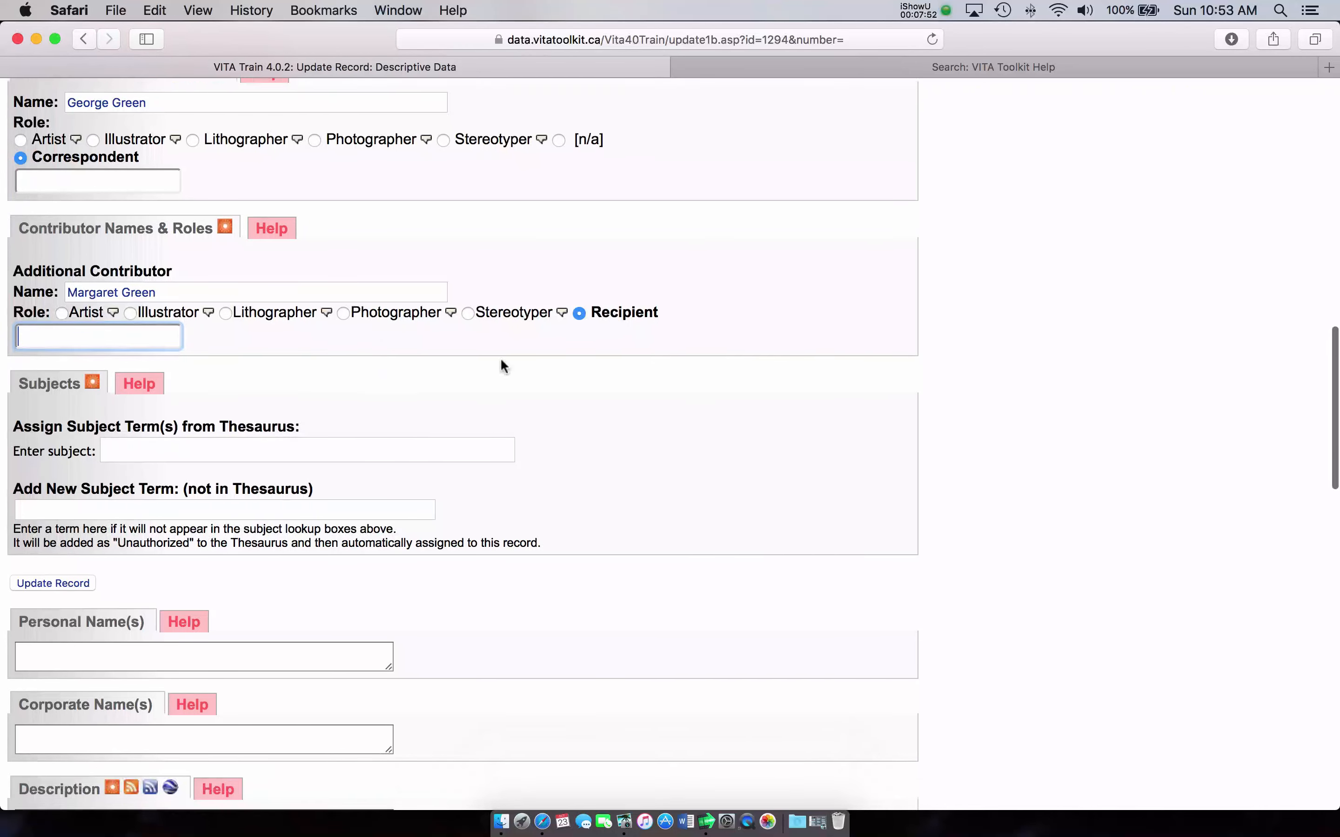
{"action": "scroll", "coordinate": [518, 361], "scroll_direction": "down", "scroll_amount": 6}
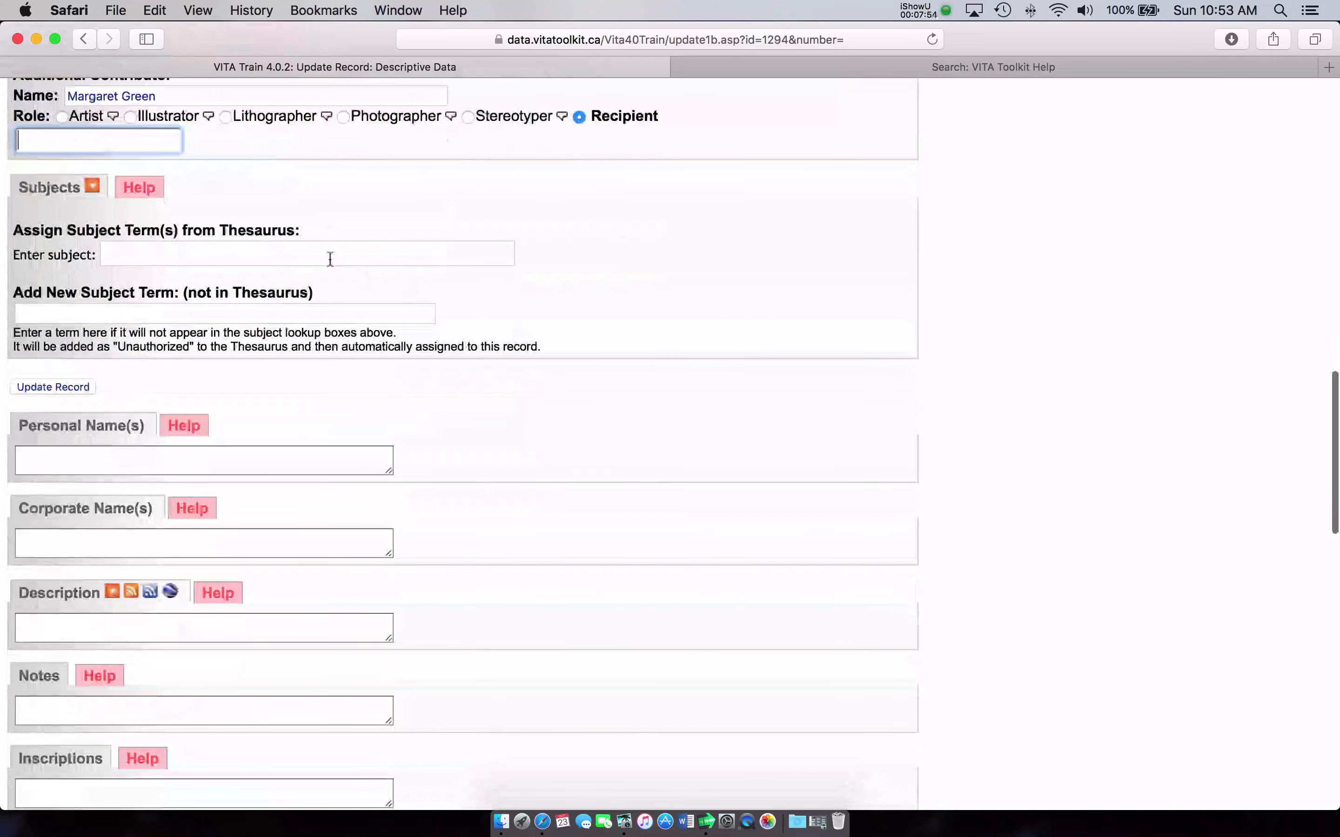
Step: Search 'memor' in the subject box, correcting typos, and assign Memorabilia (LCSH-TGM)
{"action": "left_click", "coordinate": [321, 246]}
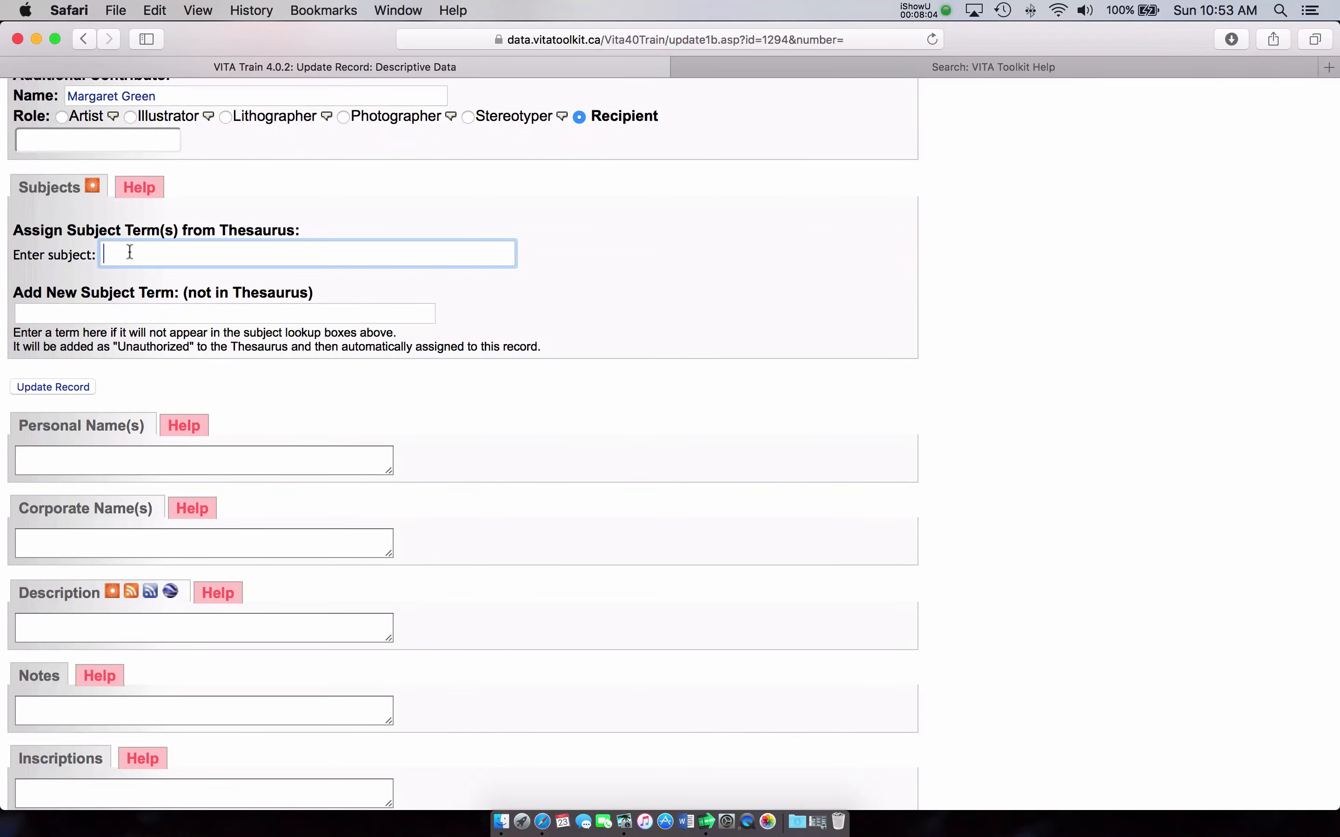
{"action": "type", "text": "memborial"}
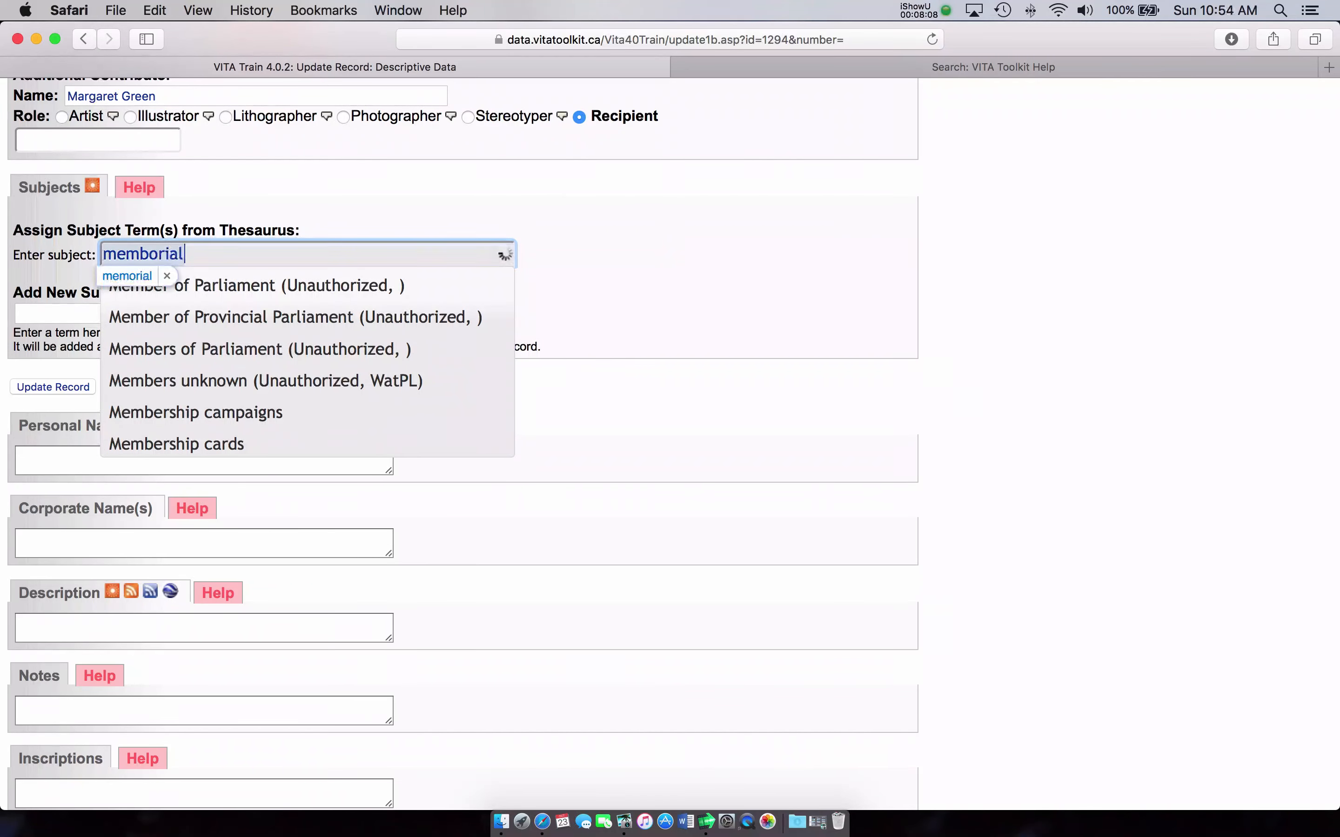
{"action": "key", "text": "BackSpace"}
{"action": "key", "text": "BackSpace"}
{"action": "key", "text": "BackSpace"}
{"action": "key", "text": "BackSpace"}
{"action": "type", "text": "rbial"}
{"action": "key", "text": "BackSpace"}
{"action": "key", "text": "BackSpace"}
{"action": "key", "text": "BackSpace"}
{"action": "key", "text": "BackSpace"}
{"action": "key", "text": "BackSpace"}
{"action": "key", "text": "BackSpace"}
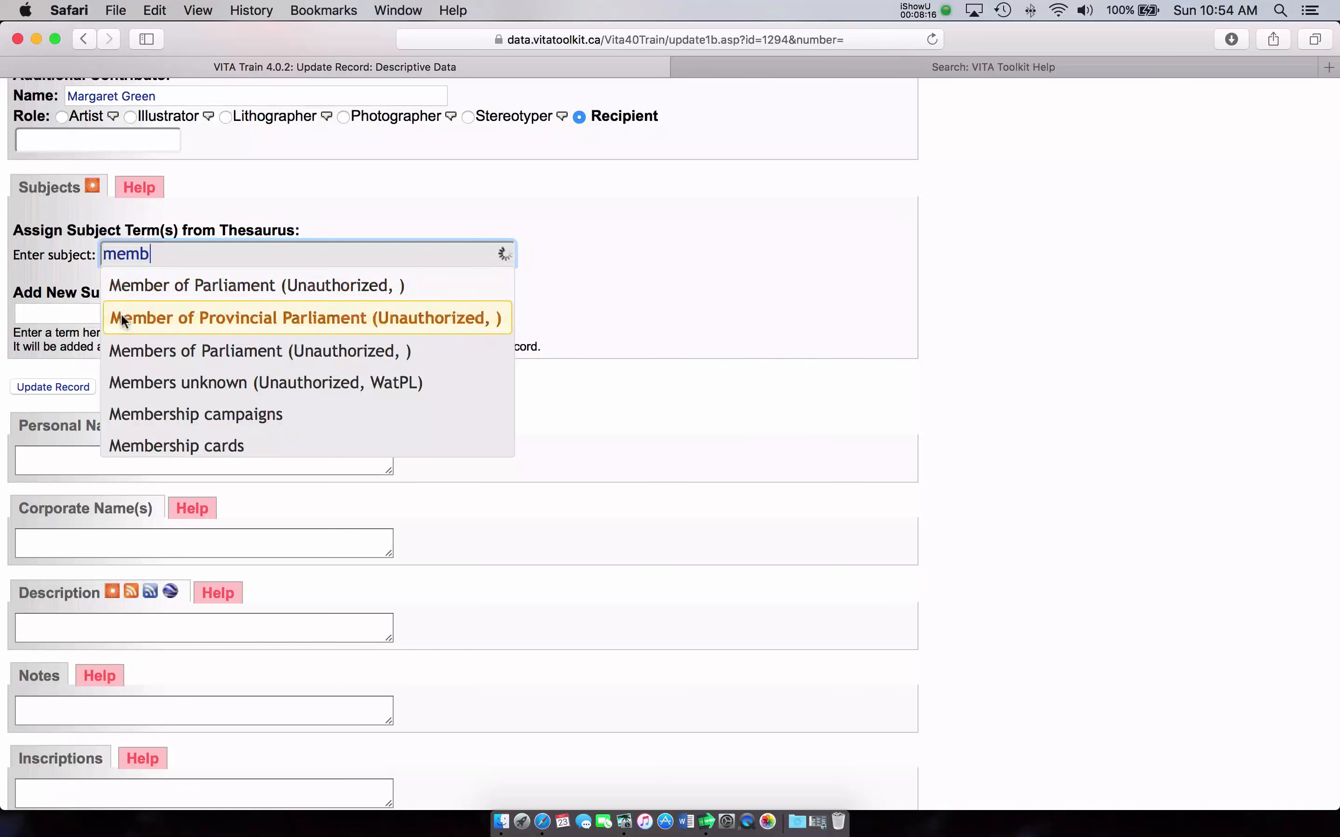
{"action": "scroll", "coordinate": [175, 334], "scroll_direction": "down", "scroll_amount": 5}
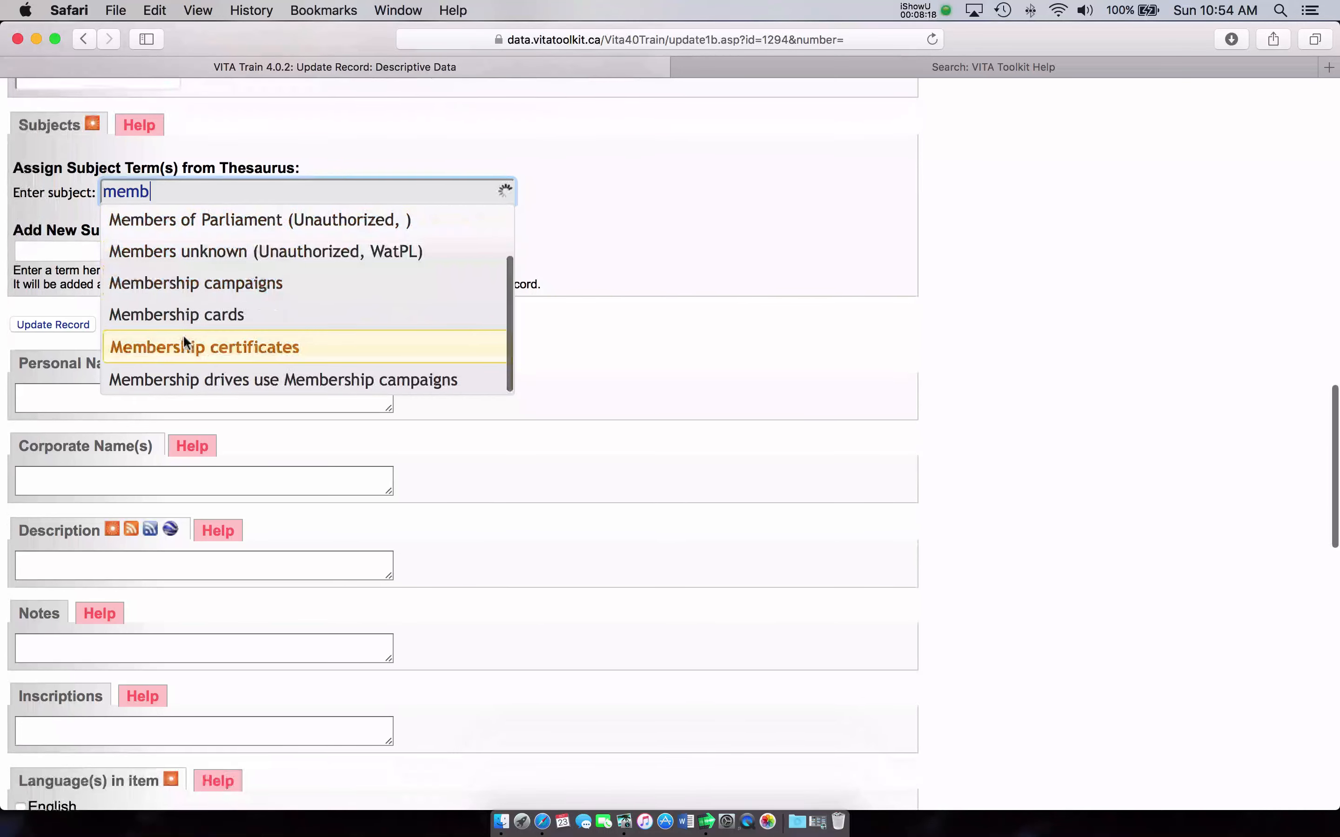
{"action": "scroll", "coordinate": [183, 335], "scroll_direction": "up", "scroll_amount": 5}
{"action": "scroll", "coordinate": [187, 337], "scroll_direction": "up", "scroll_amount": 5}
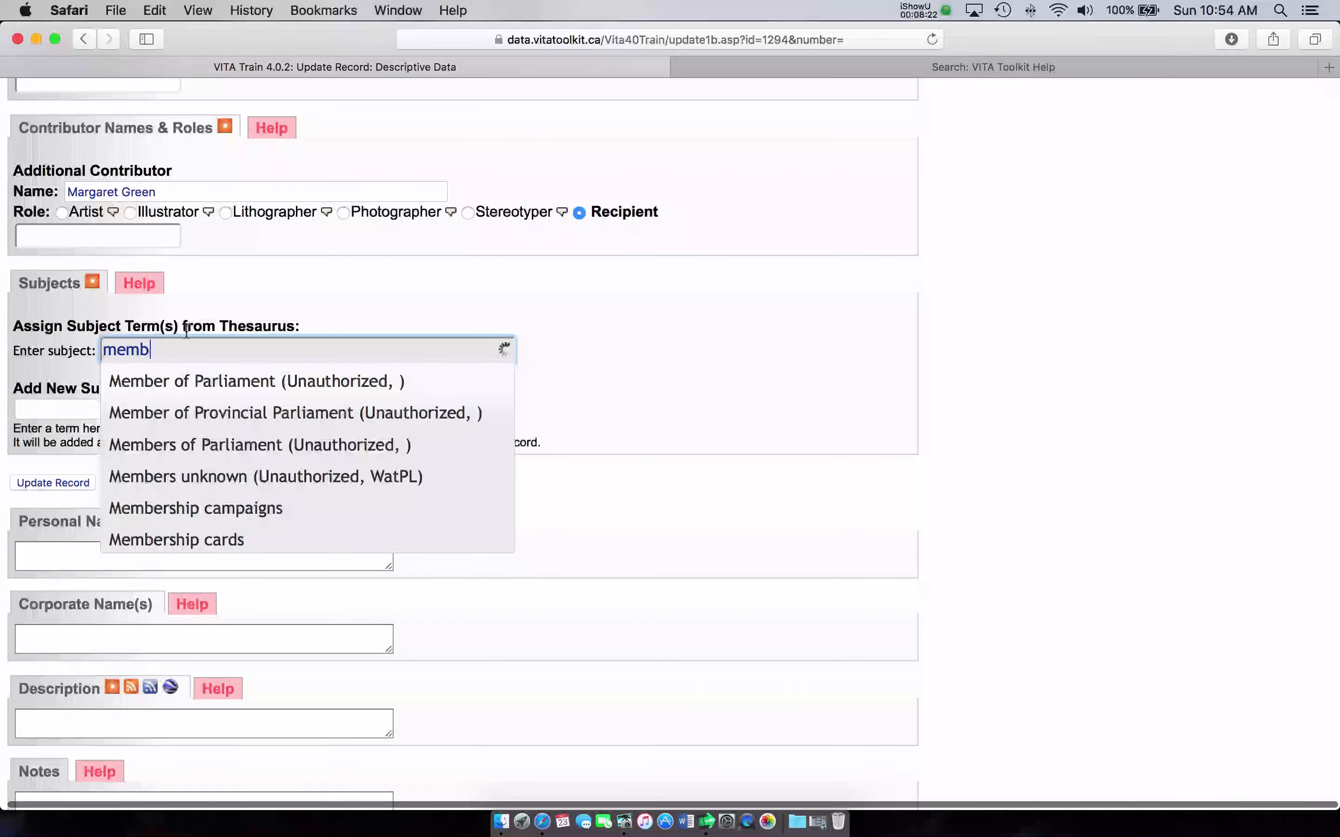
{"action": "key", "text": "BackSpace"}
{"action": "type", "text": "or"}
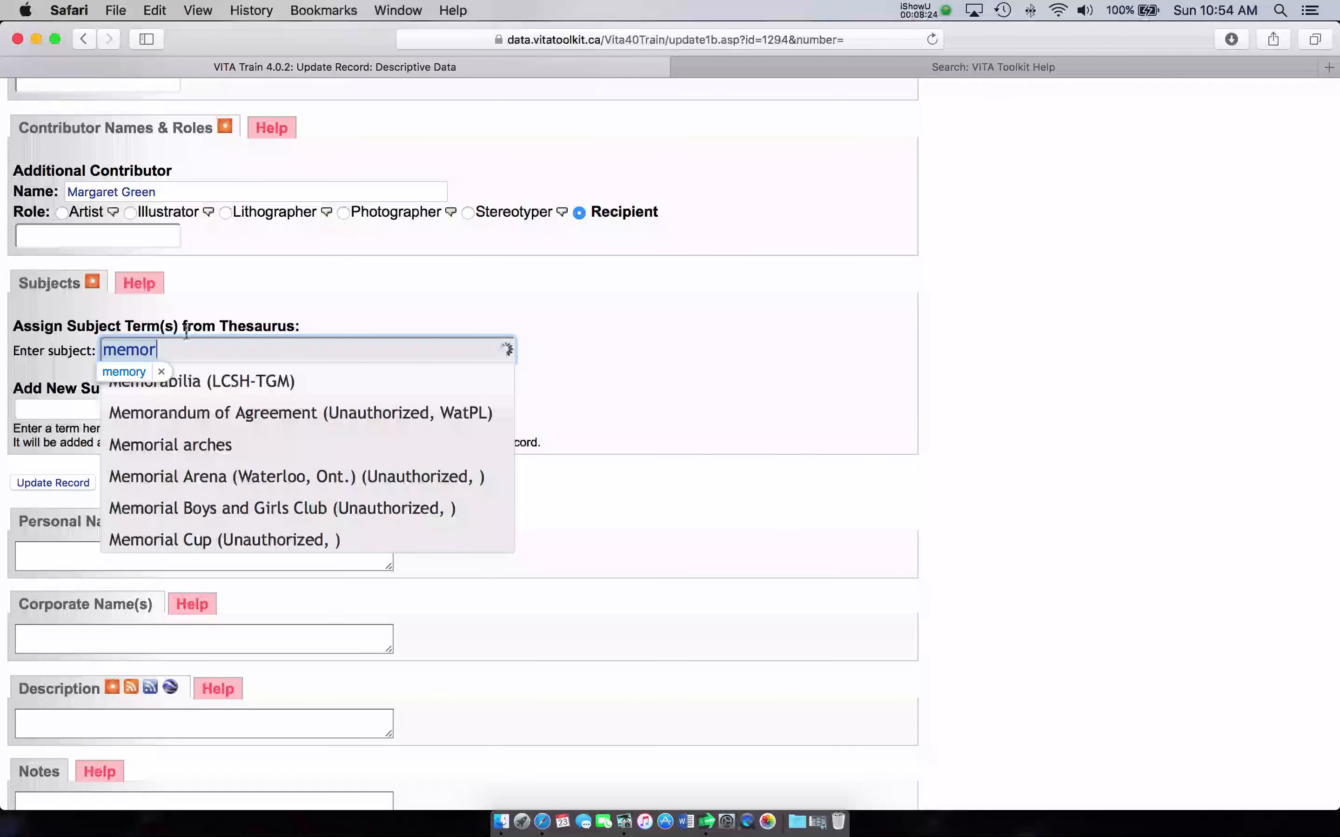
{"action": "left_click", "coordinate": [188, 382]}
{"action": "scroll", "coordinate": [566, 412], "scroll_direction": "down", "scroll_amount": 3}
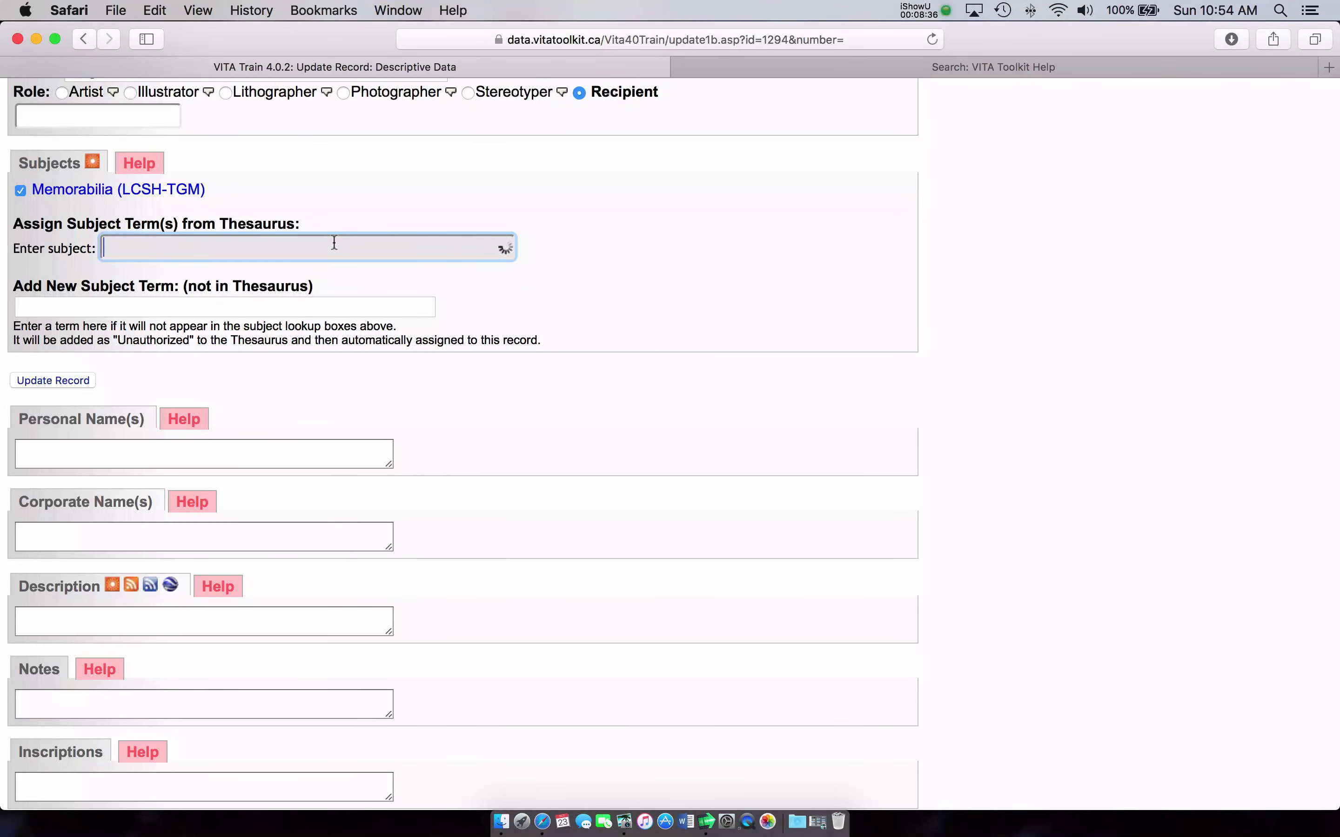
Step: Assign Postcards (LCSH-TGM) as a second thesaurus subject term
{"action": "type", "text": "postcar"}
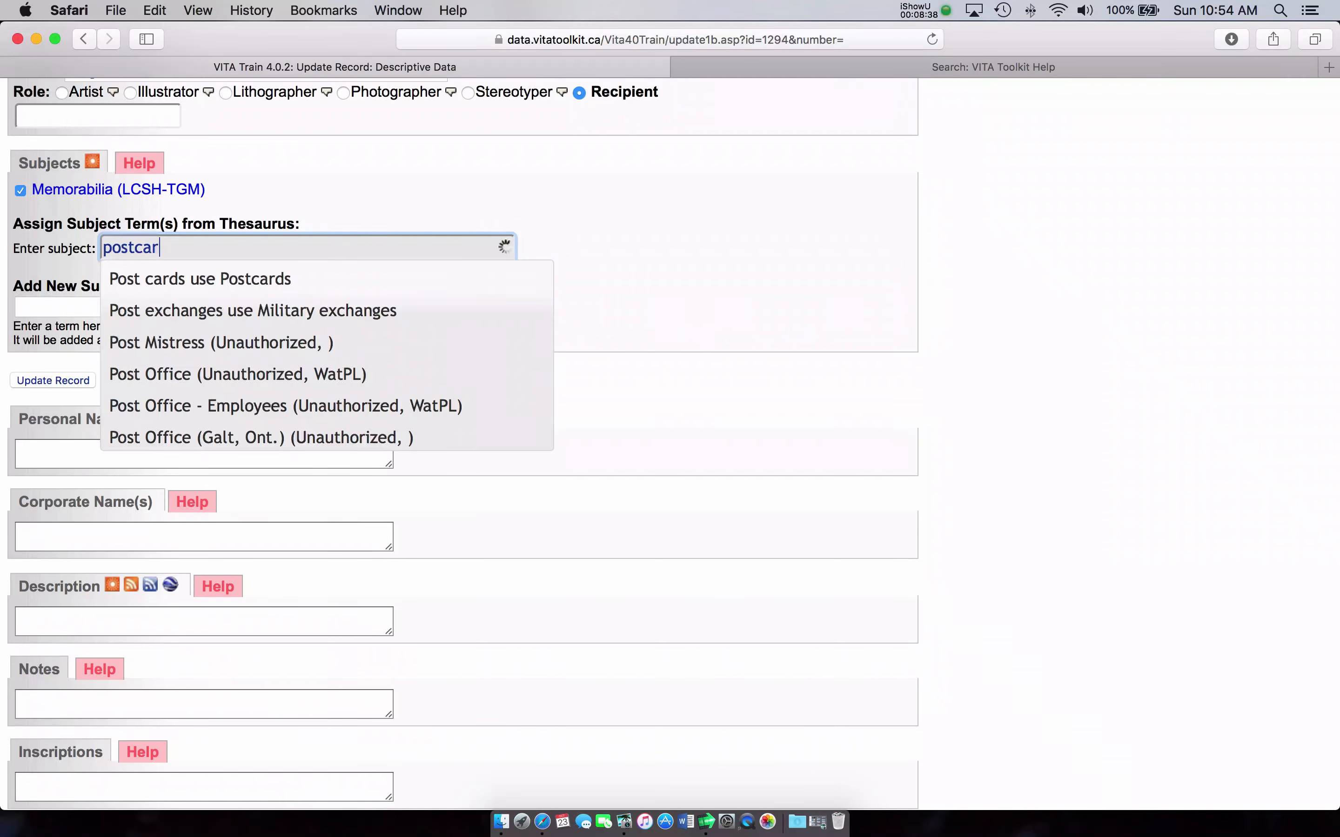
{"action": "type", "text": "ds"}
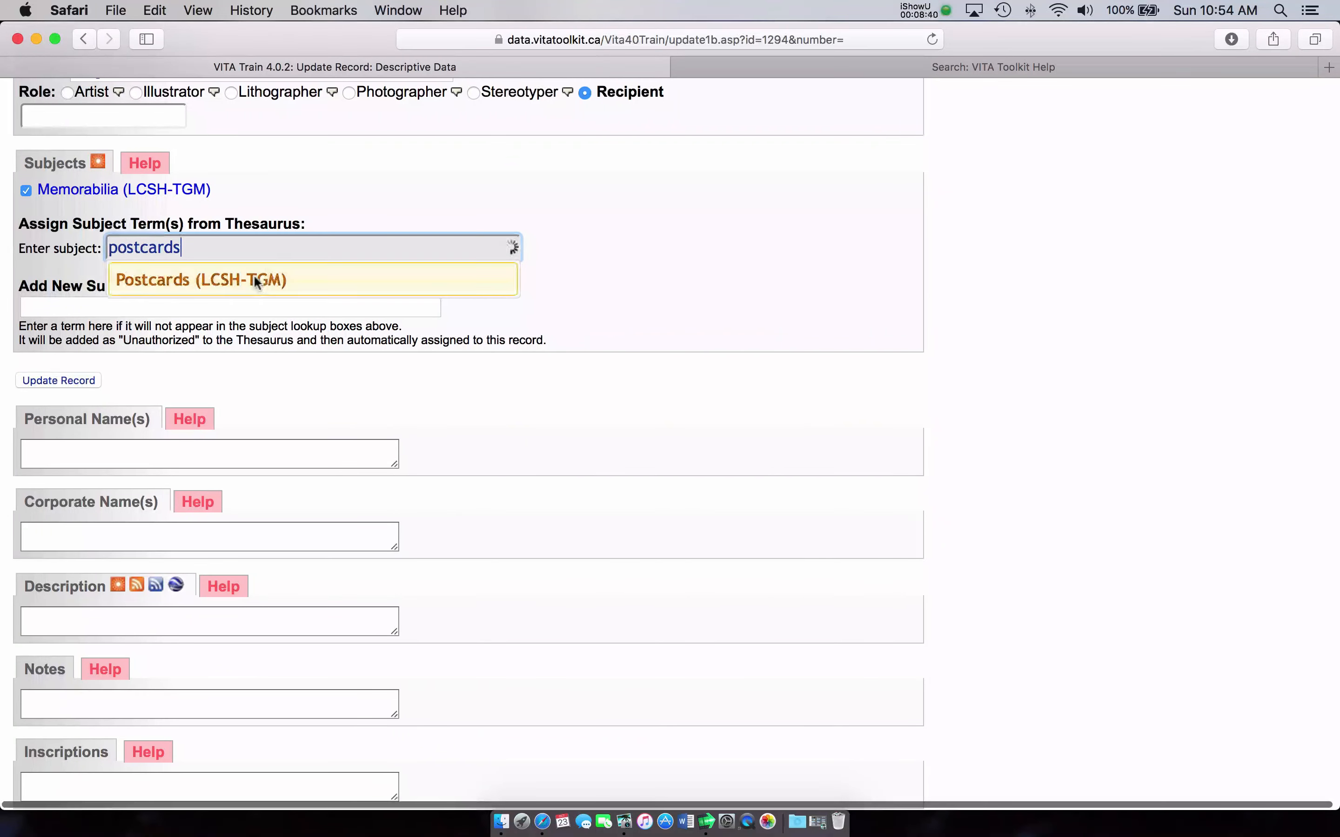
{"action": "left_click", "coordinate": [210, 282]}
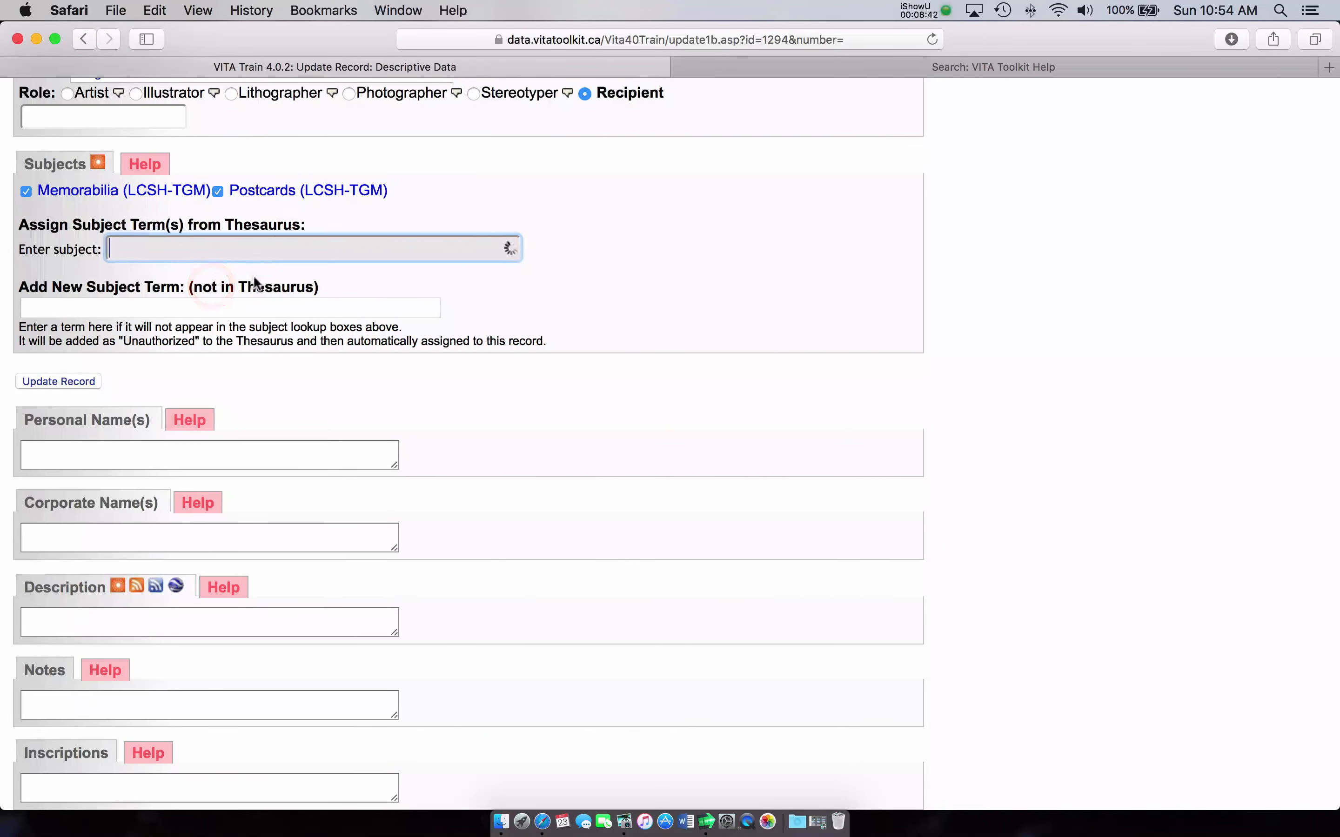
{"action": "left_click", "coordinate": [242, 310]}
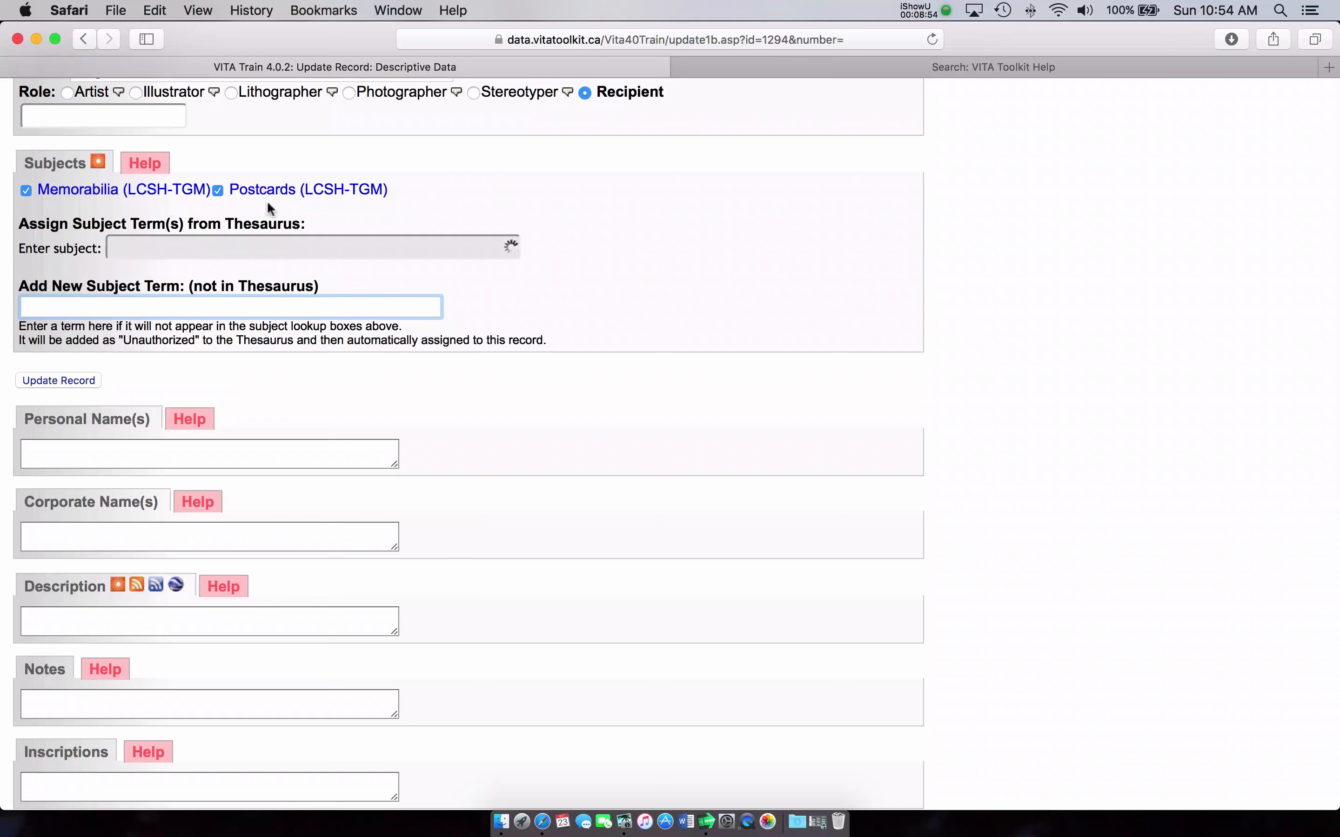
Step: Type 'space wars memorablia' into the Add New Subject Term (not in Thesaurus) field
{"action": "left_click", "coordinate": [252, 305]}
{"action": "type", "text": "space wars mem"}
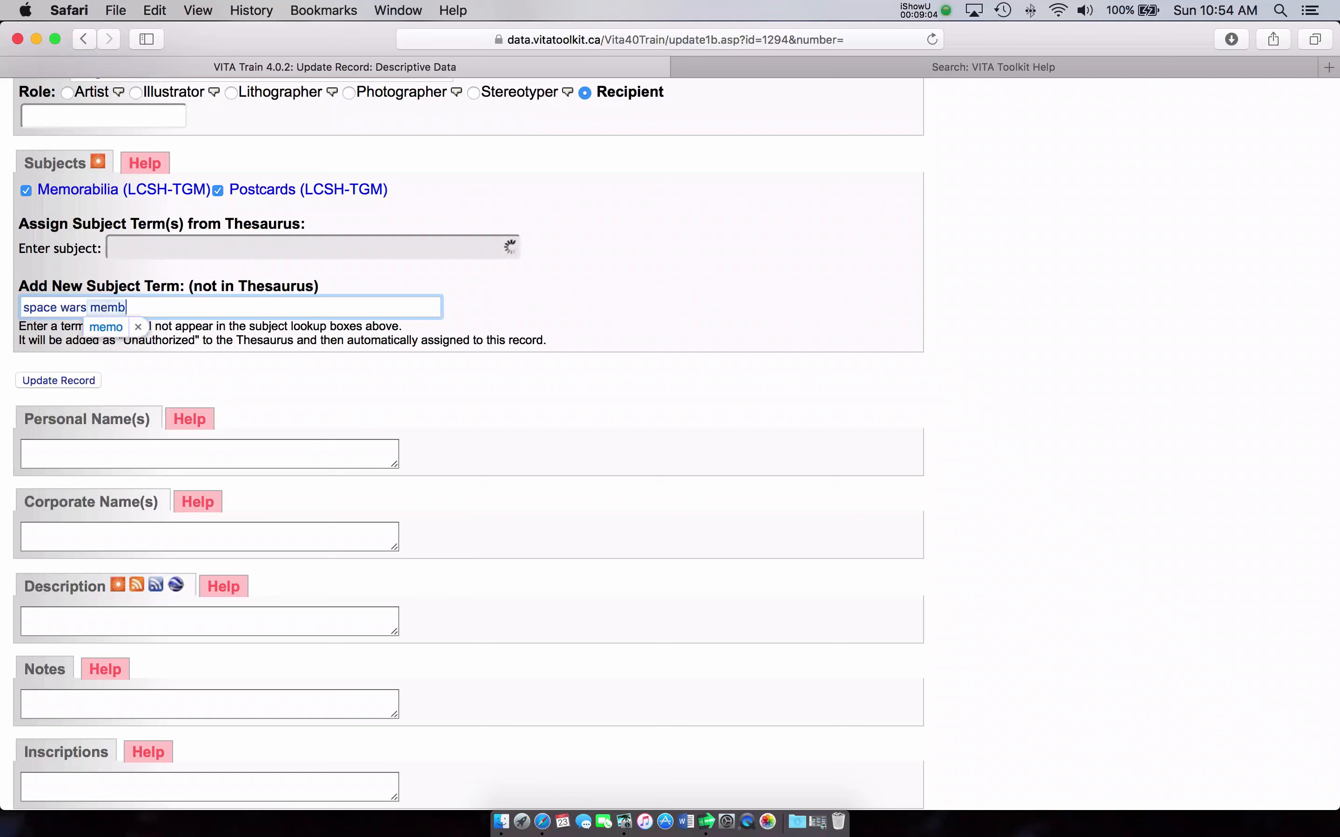
{"action": "type", "text": "ora"}
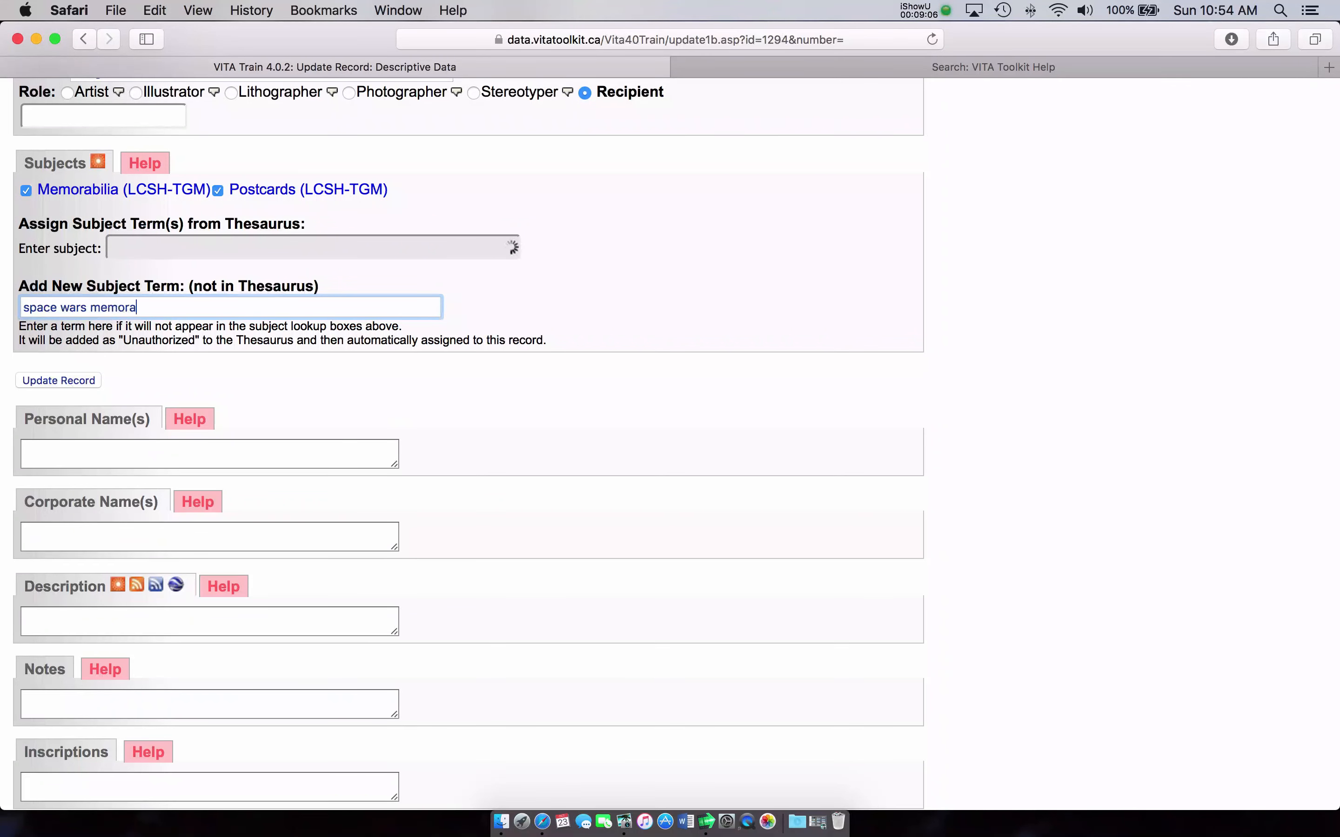
{"action": "type", "text": "blia"}
Step: Update the record to save the Memorabilia, Postcards and space wars memorabilia subjects
{"action": "left_click", "coordinate": [68, 381]}
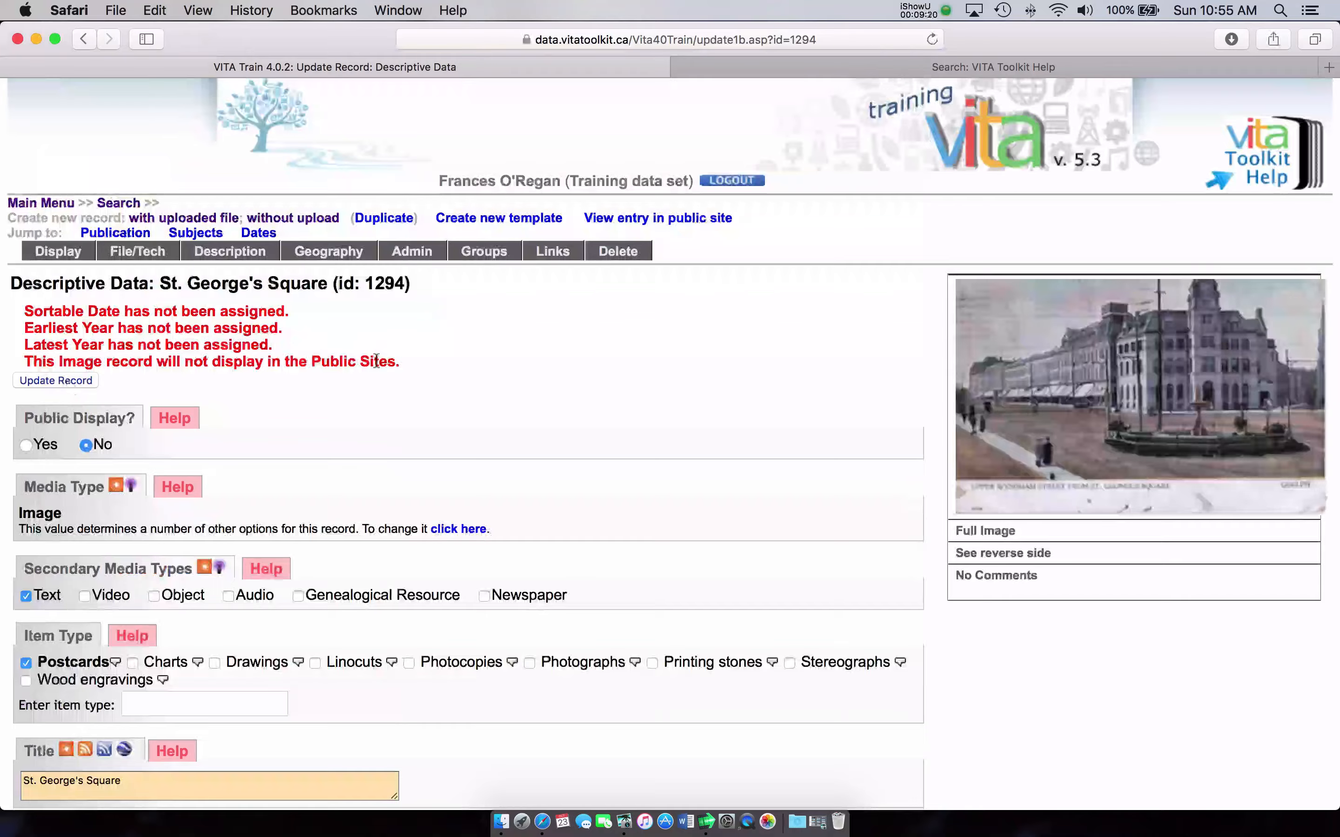
{"action": "scroll", "coordinate": [381, 364], "scroll_direction": "down", "scroll_amount": 5}
{"action": "scroll", "coordinate": [380, 364], "scroll_direction": "down", "scroll_amount": 13}
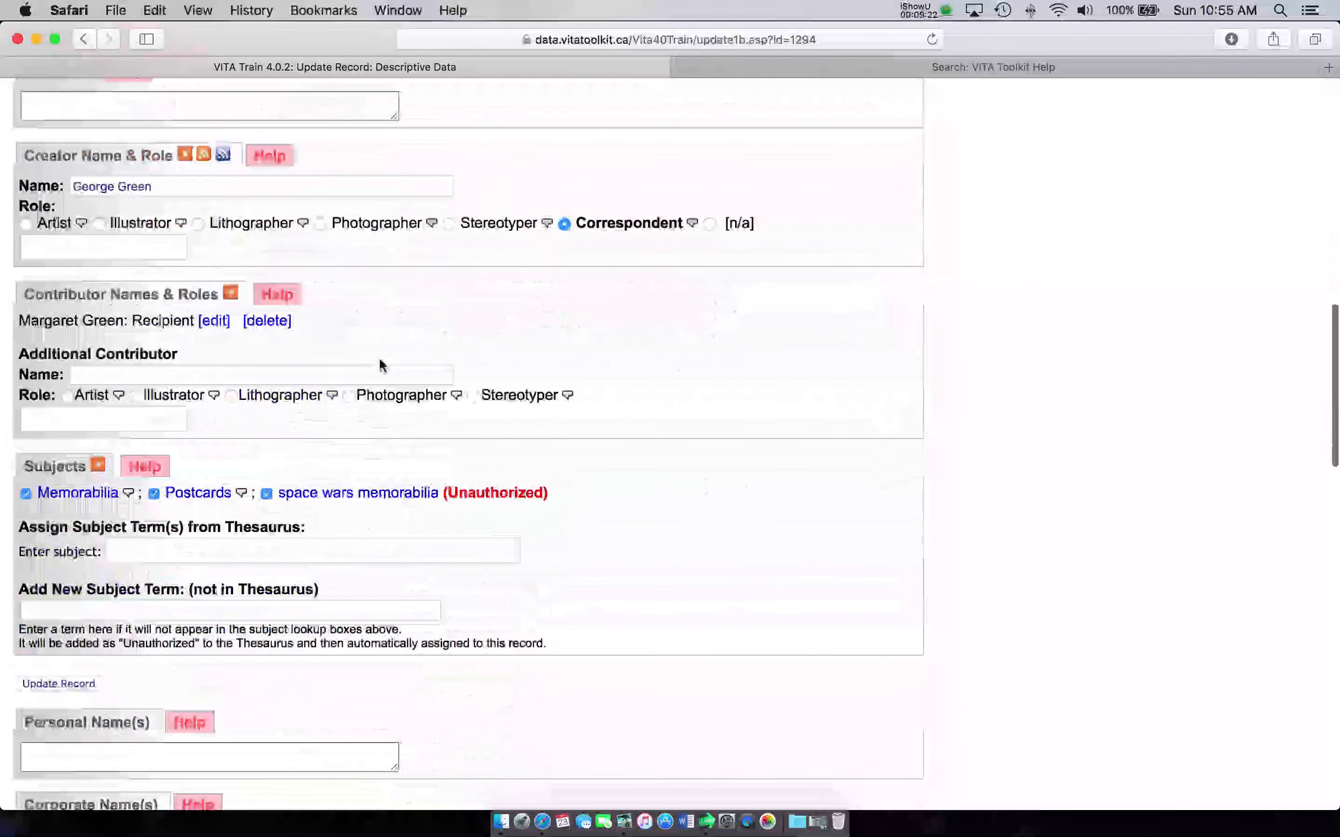
{"action": "scroll", "coordinate": [380, 364], "scroll_direction": "down", "scroll_amount": 1}
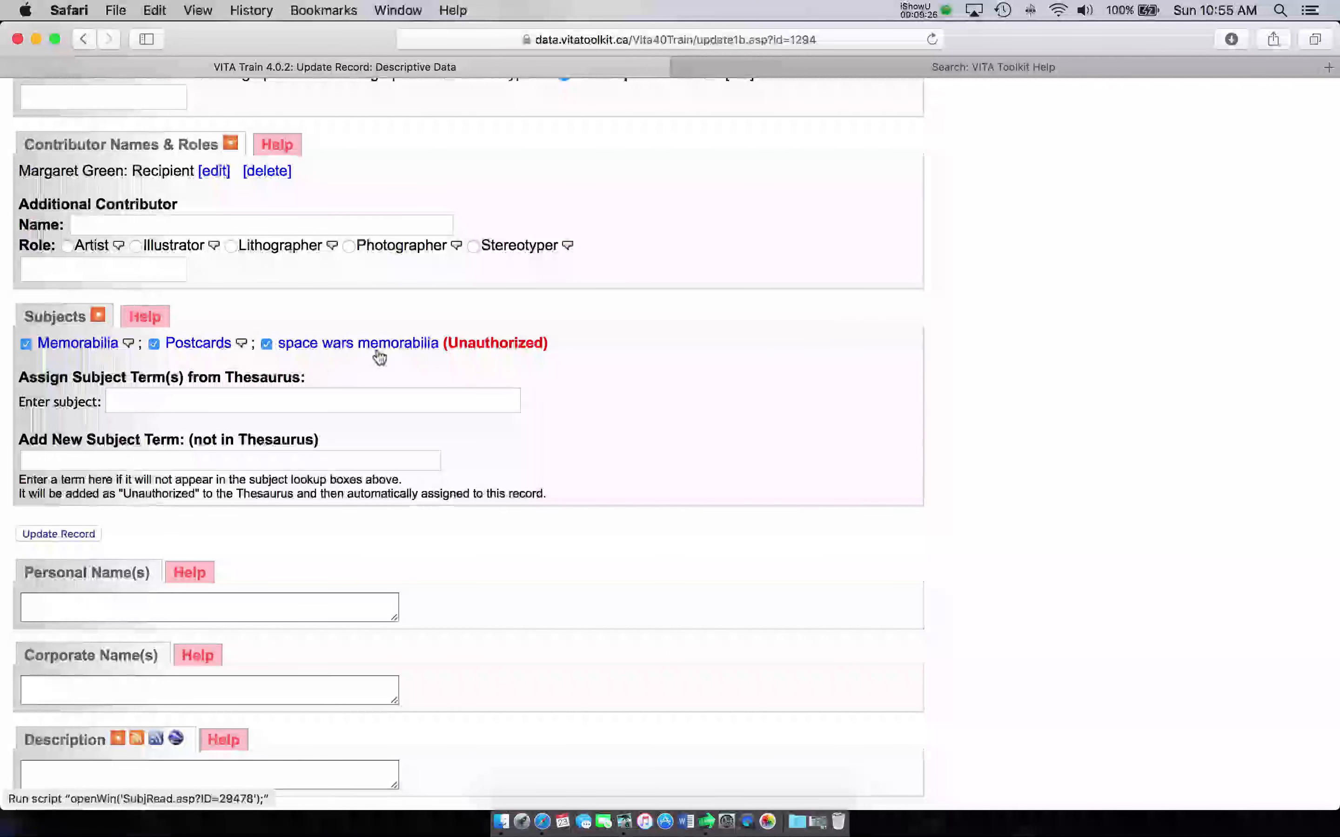
{"action": "scroll", "coordinate": [380, 357], "scroll_direction": "down", "scroll_amount": 1}
{"action": "scroll", "coordinate": [379, 355], "scroll_direction": "right", "scroll_amount": 1}
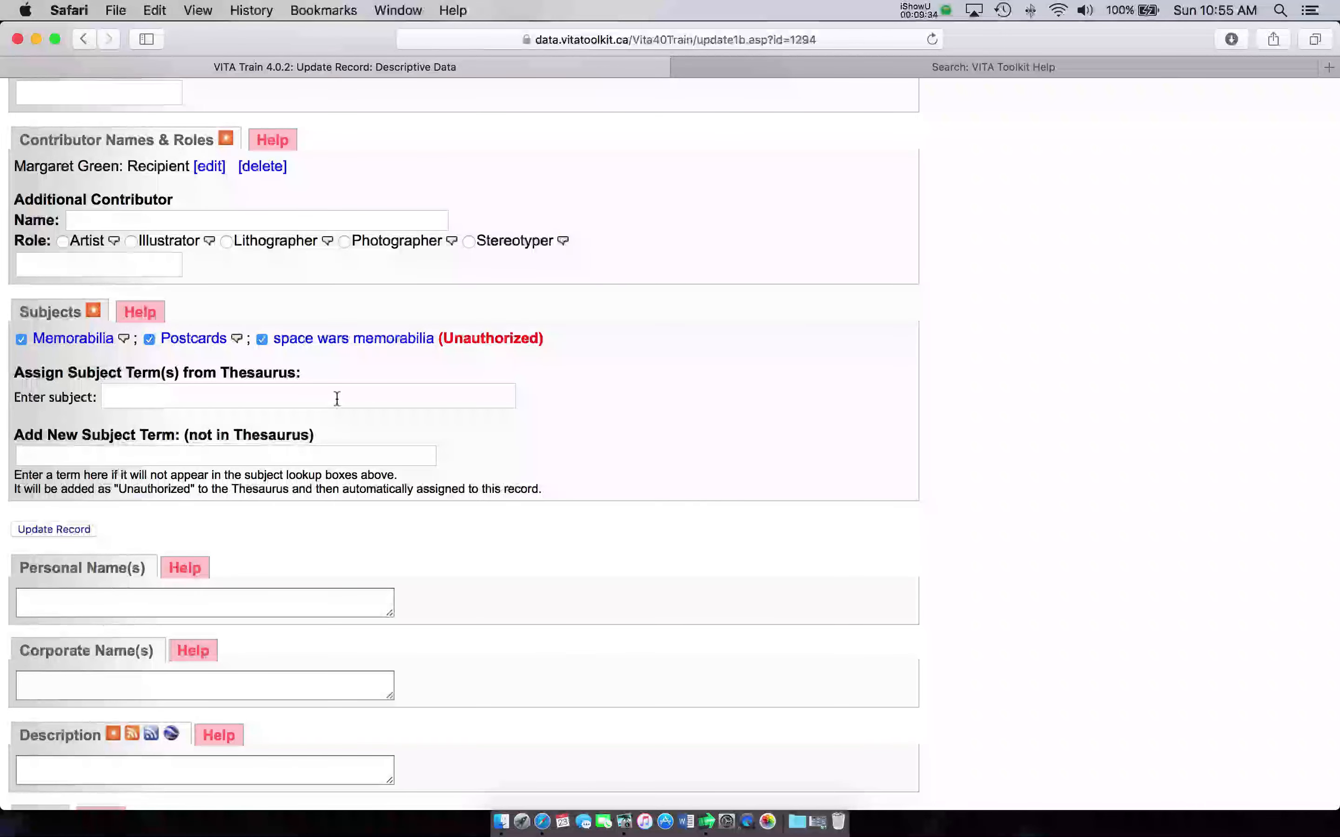
{"action": "scroll", "coordinate": [337, 398], "scroll_direction": "down", "scroll_amount": 1}
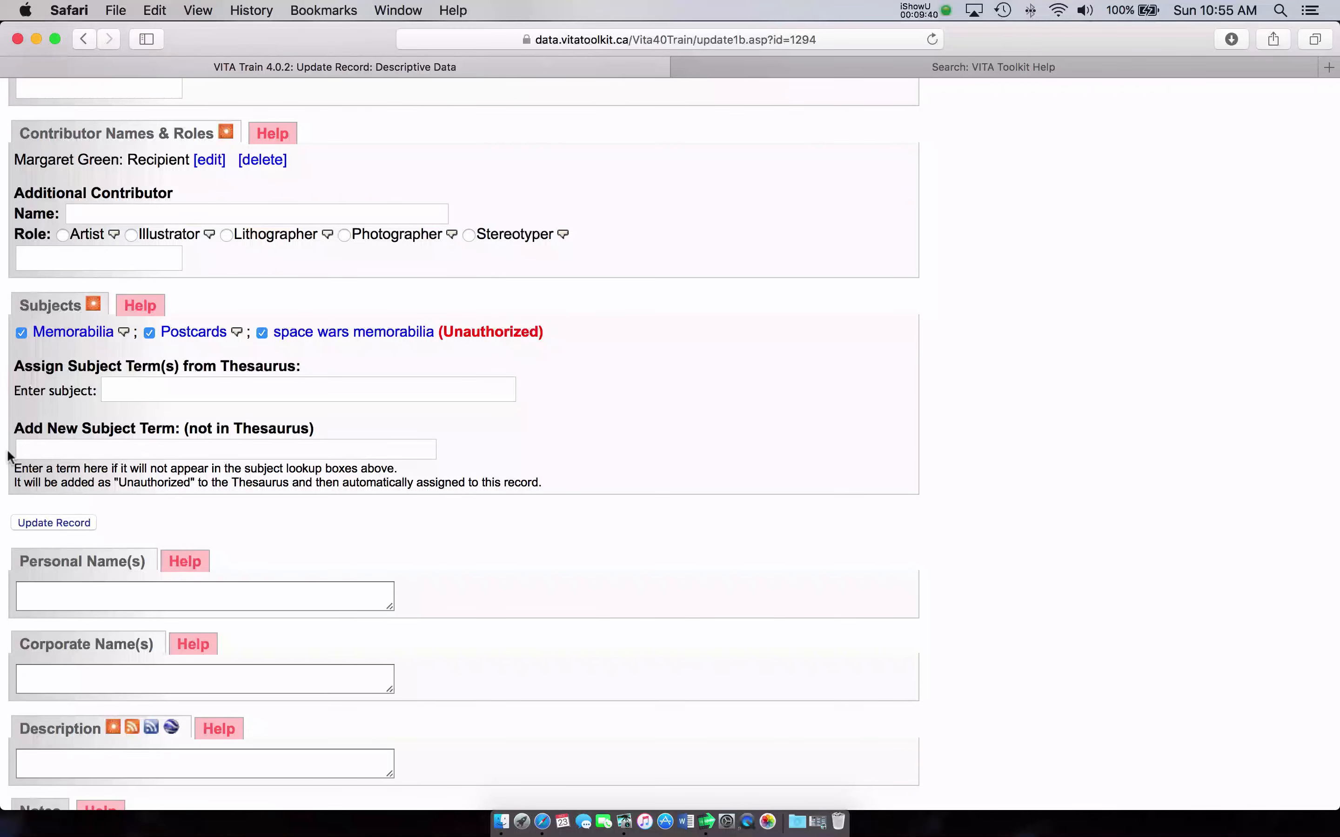
{"action": "scroll", "coordinate": [579, 419], "scroll_direction": "down", "scroll_amount": 5}
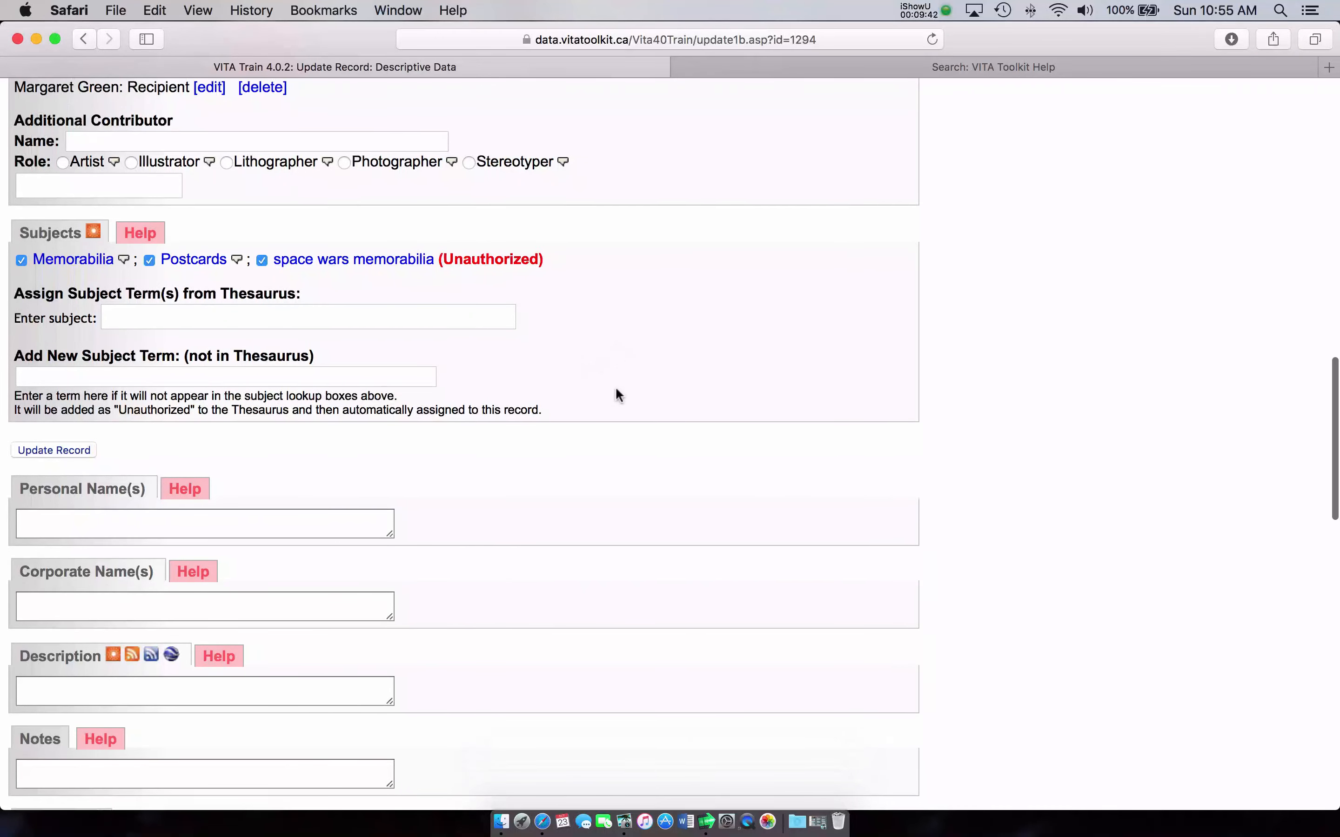
{"action": "scroll", "coordinate": [609, 395], "scroll_direction": "down", "scroll_amount": 2}
{"action": "scroll", "coordinate": [553, 393], "scroll_direction": "down", "scroll_amount": 6}
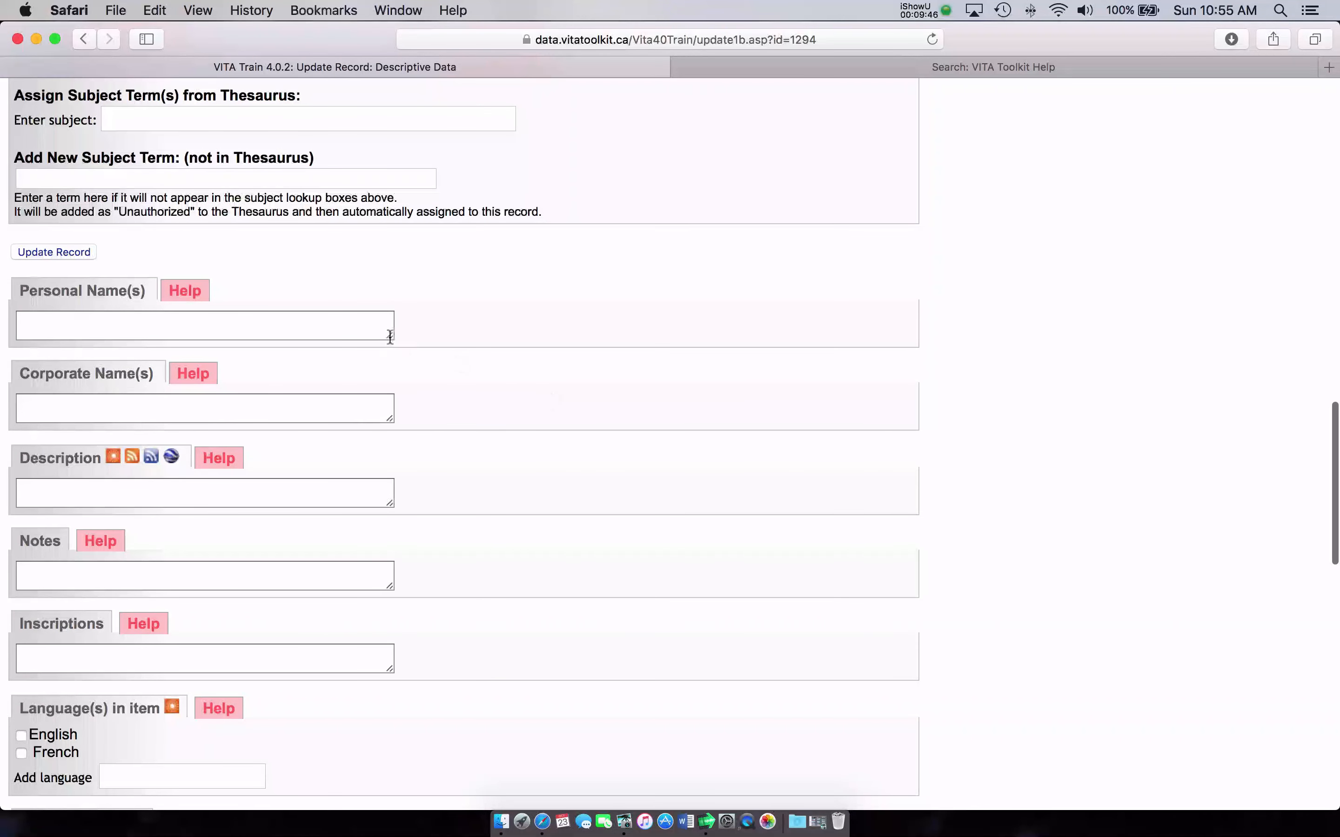
{"action": "left_click_drag", "start_coordinate": [390, 337], "coordinate": [412, 357]}
Step: Enter the creator's and recipient's names in Personal Name(s), surname first, separated by a semicolon
{"action": "left_click", "coordinate": [372, 342]}
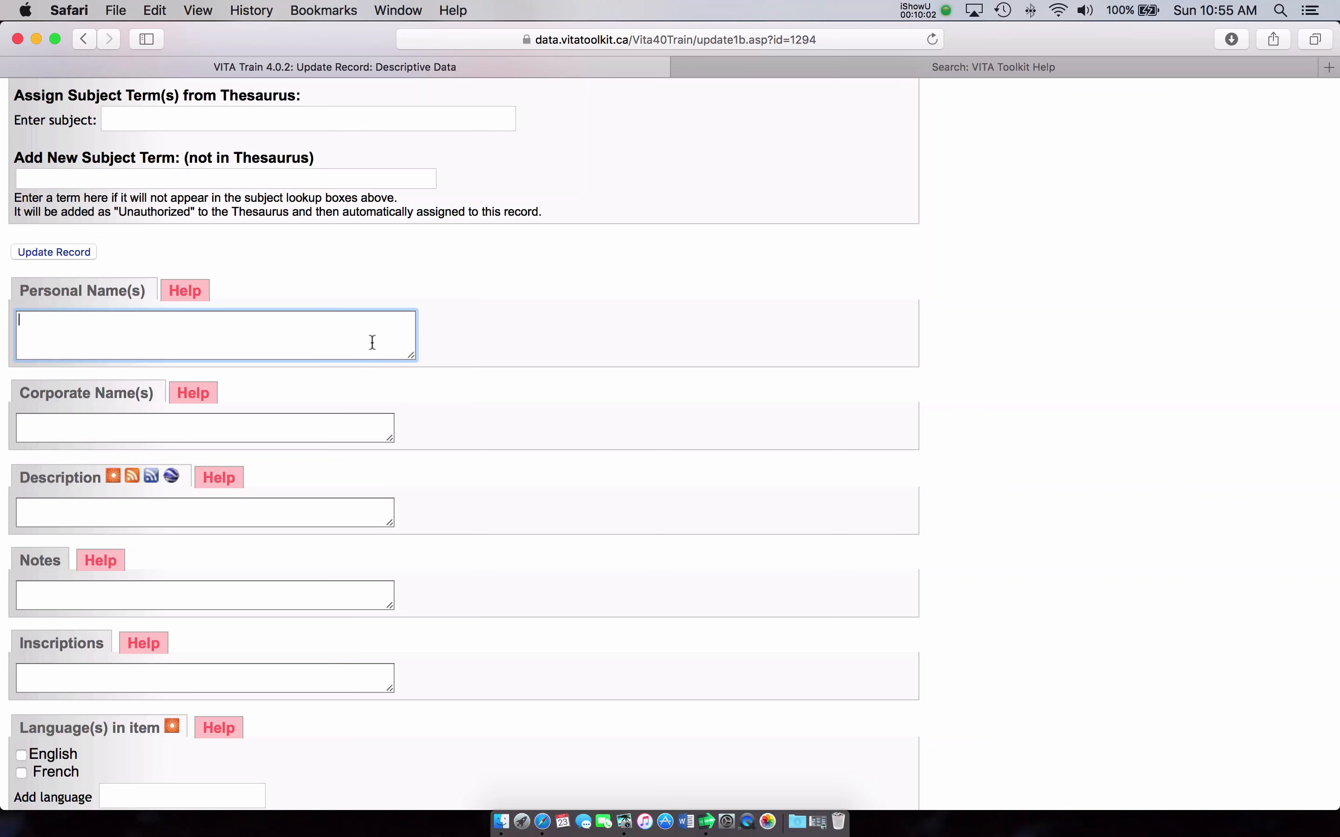
{"action": "type", "text": "Green, George; Green, Margaret"}
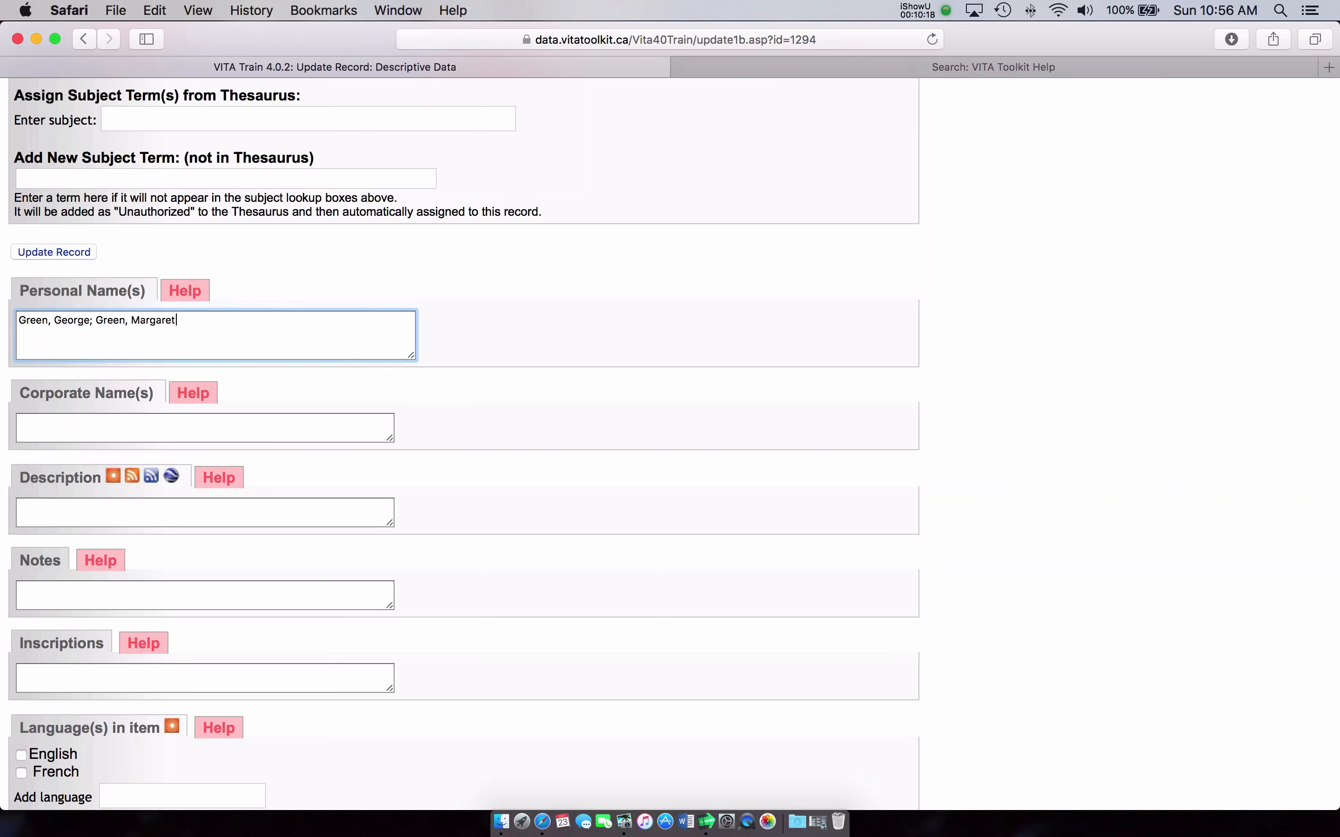
{"action": "scroll", "coordinate": [674, 443], "scroll_direction": "down", "scroll_amount": 2}
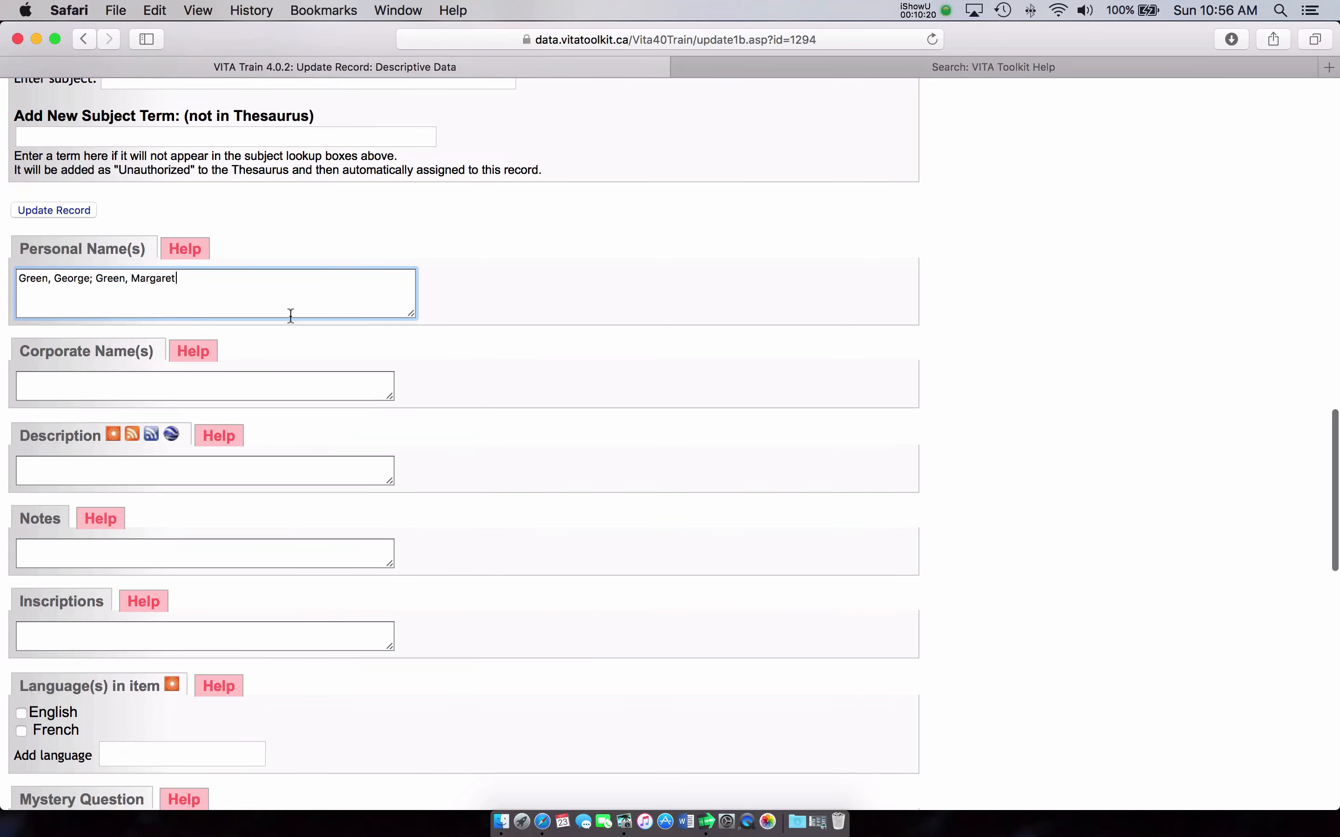
{"action": "scroll", "coordinate": [290, 316], "scroll_direction": "down", "scroll_amount": 5}
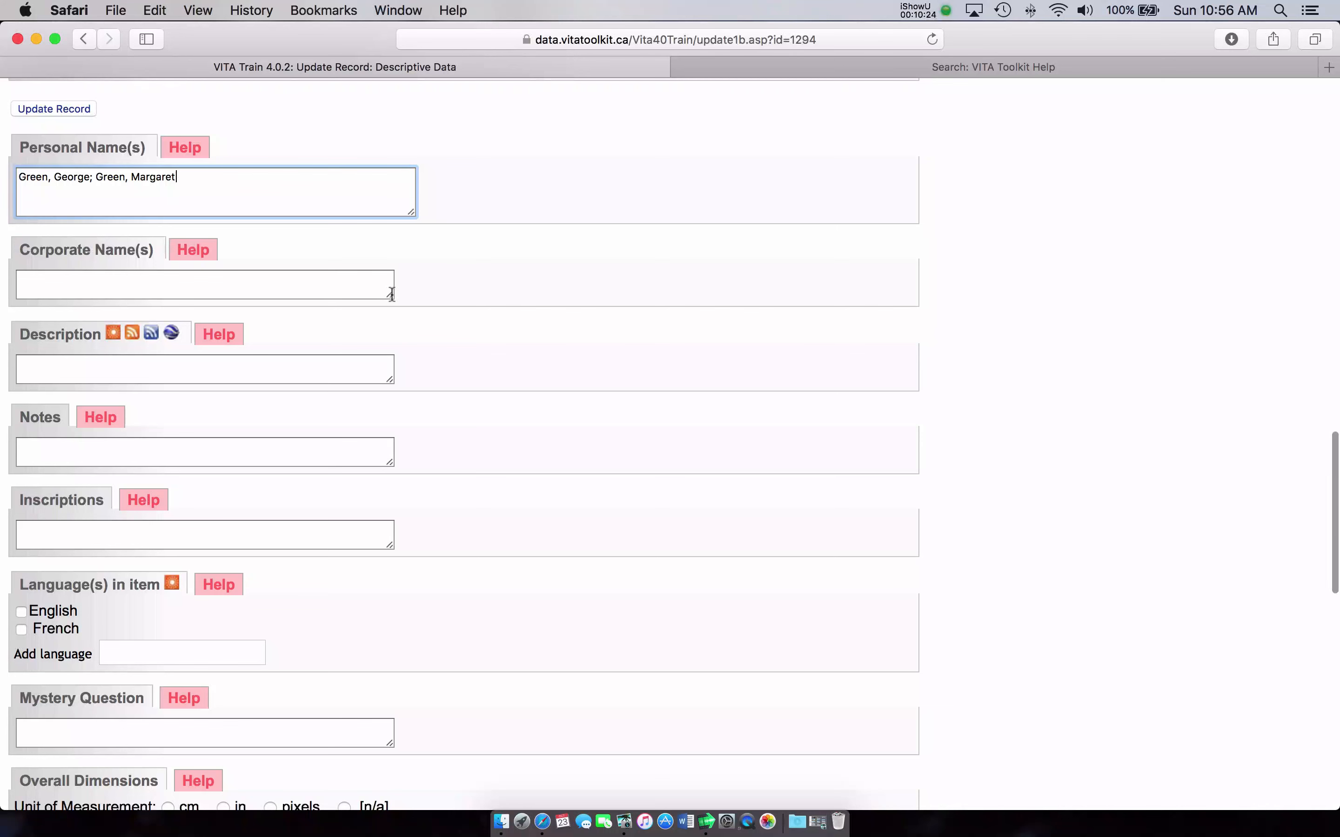
{"action": "scroll", "coordinate": [390, 291], "scroll_direction": "down", "scroll_amount": 5}
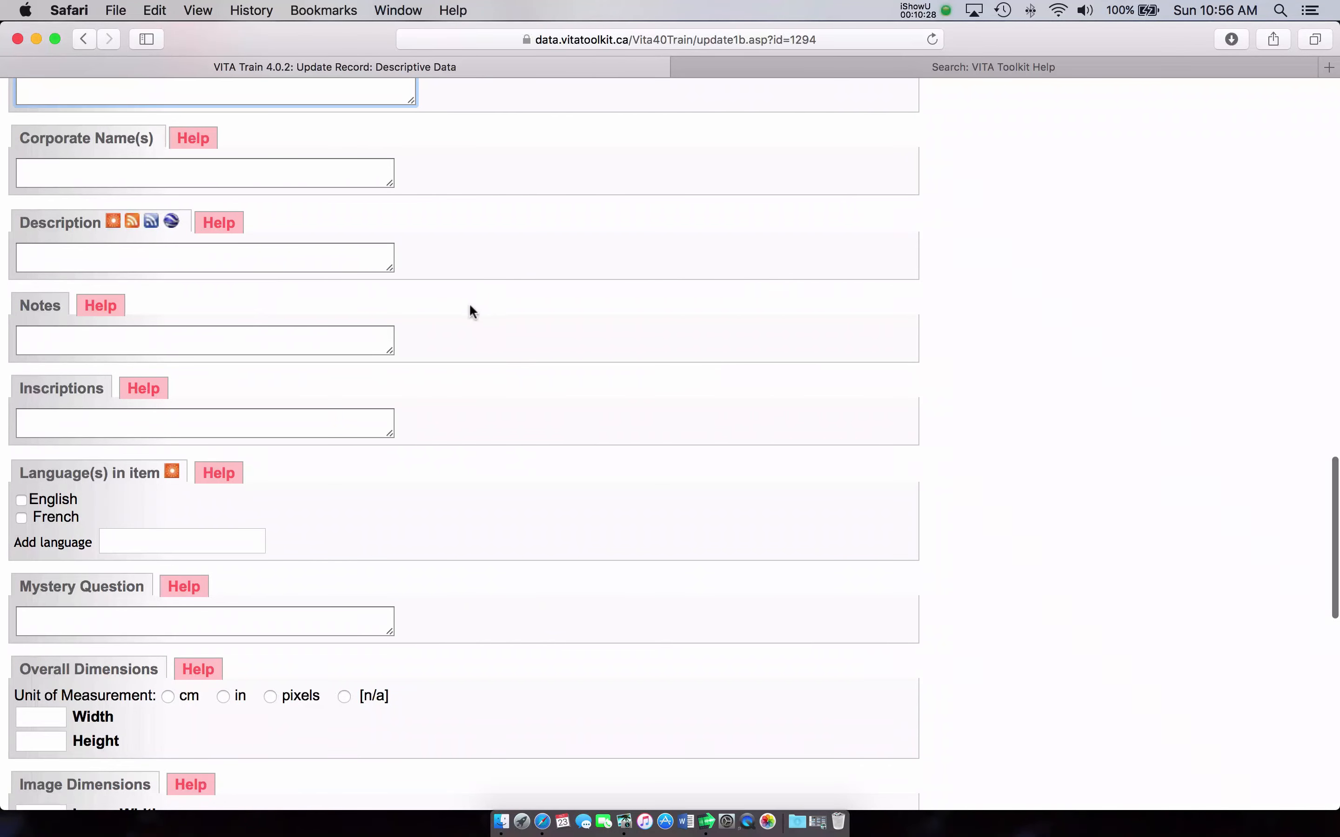
Step: Enlarge the Description box and begin the description 'This postcard is printed on acid free'
{"action": "left_click", "coordinate": [393, 267]}
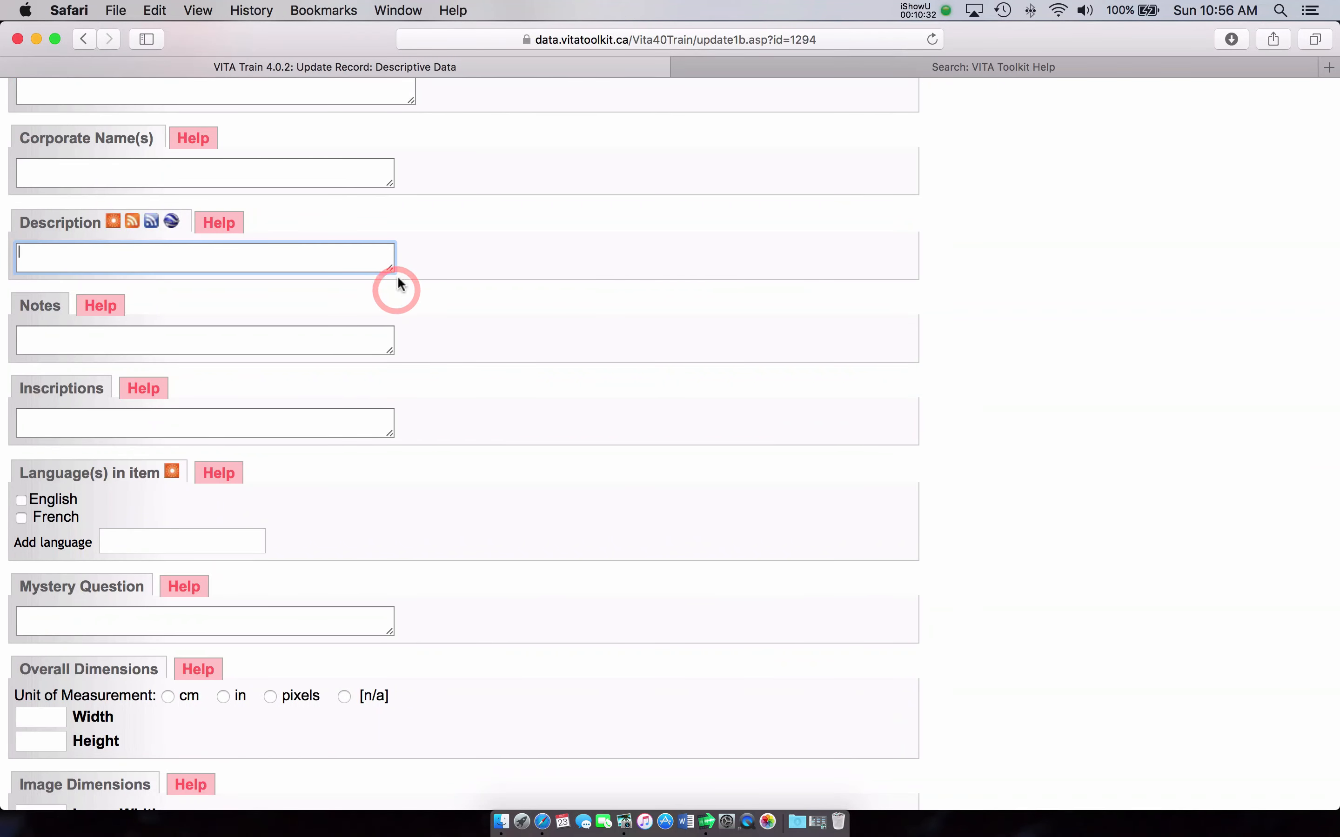
{"action": "left_click_drag", "start_coordinate": [391, 265], "coordinate": [390, 285]}
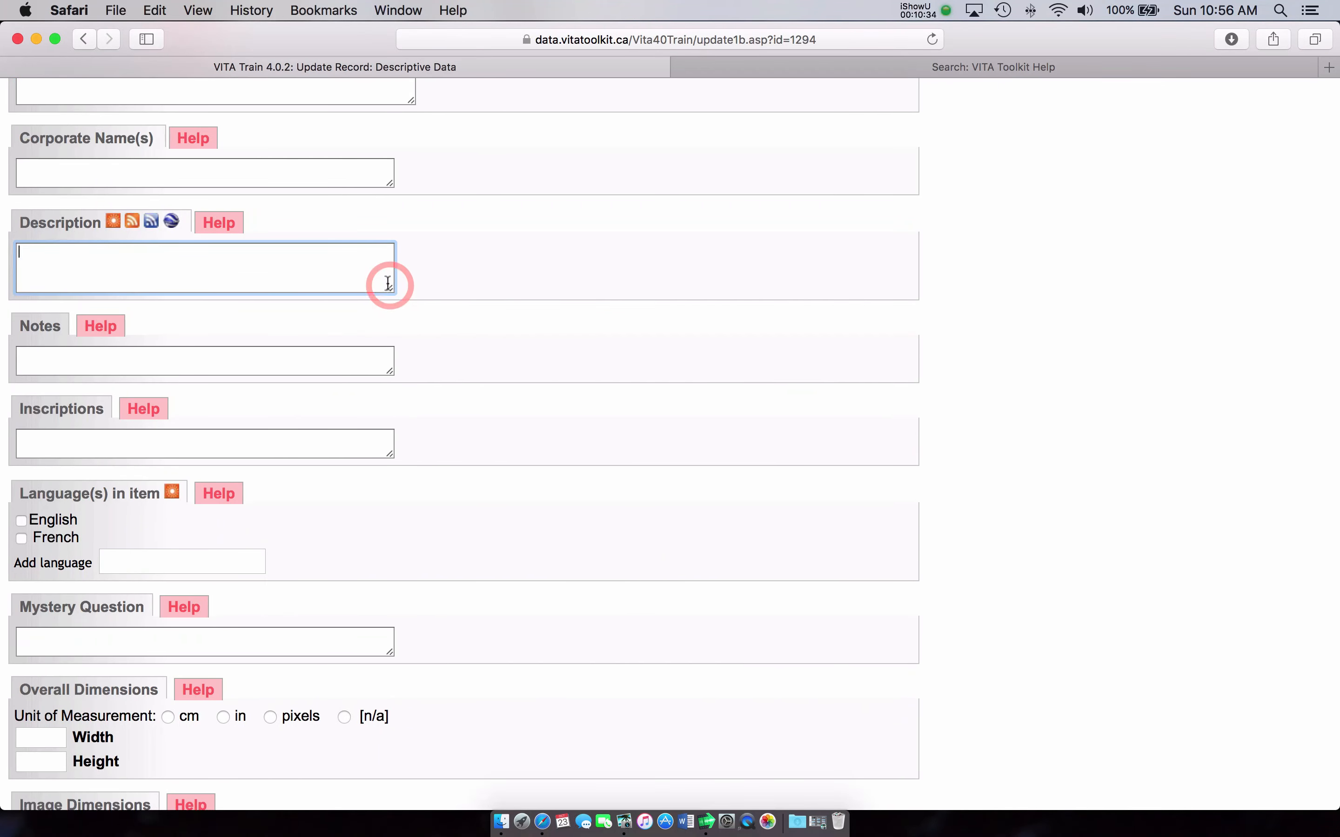
{"action": "left_click", "coordinate": [371, 271]}
{"action": "type", "text": "T"}
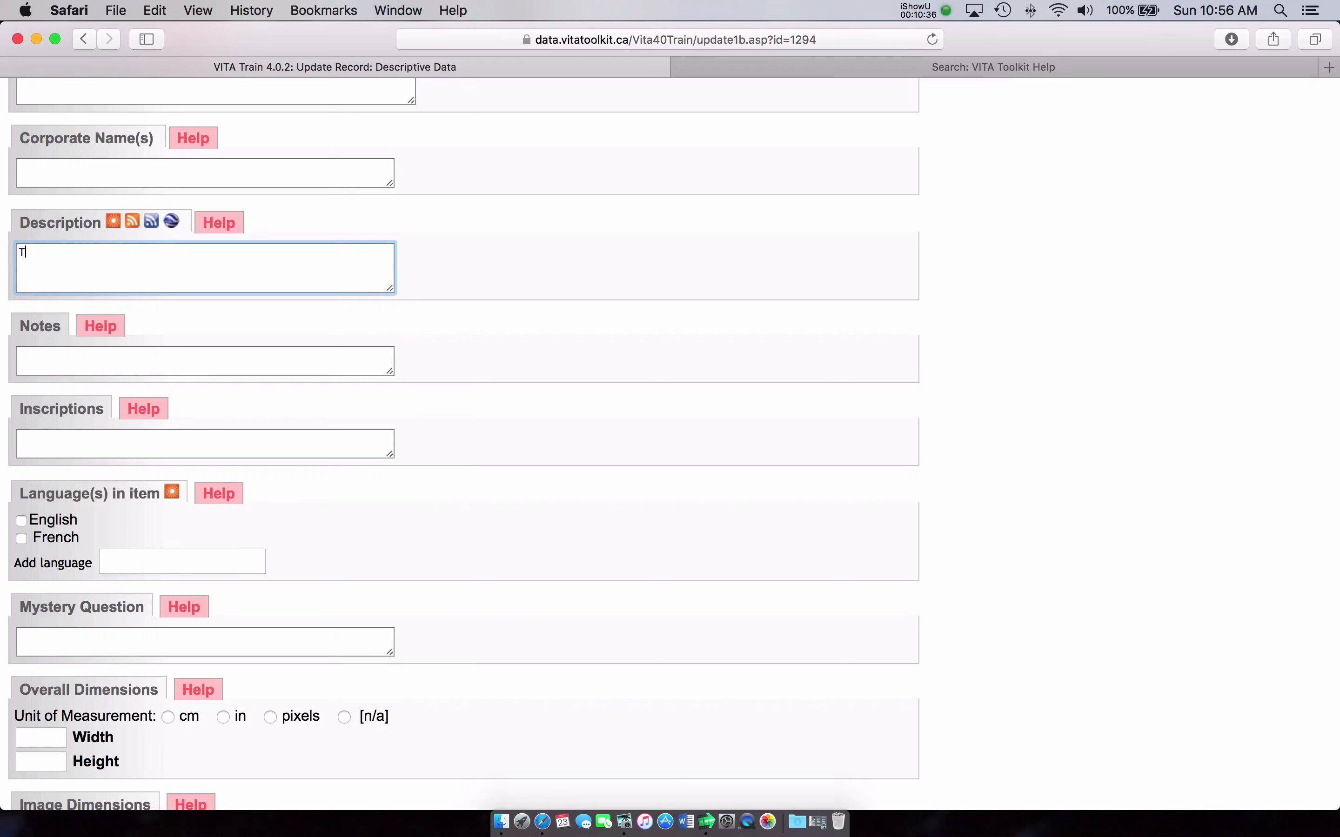
{"action": "type", "text": "his postcard is printed on aci"}
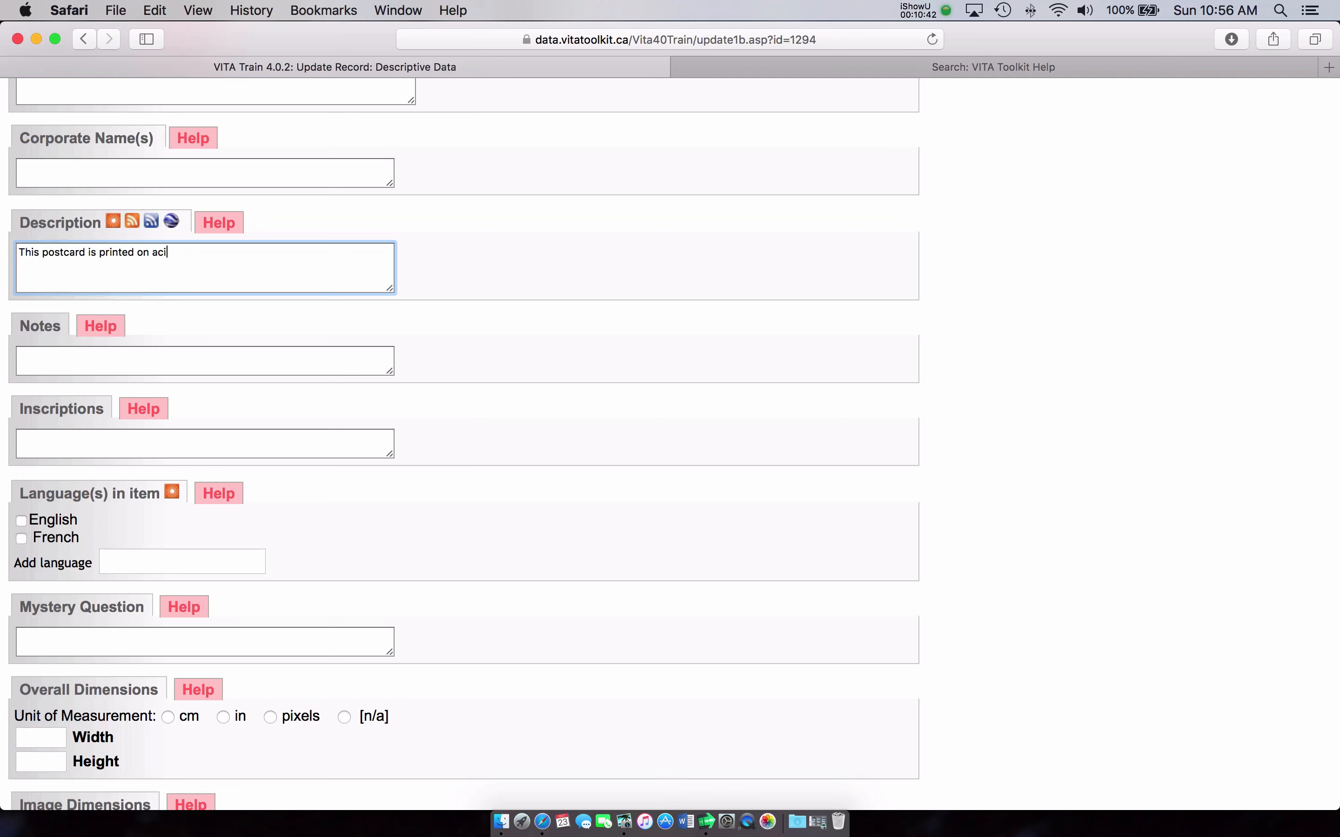
{"action": "type", "text": "d ree"}
{"action": "key", "text": "BackSpace"}
{"action": "key", "text": "BackSpace"}
{"action": "key", "text": "BackSpace"}
{"action": "type", "text": "gre"}
{"action": "key", "text": "BackSpace"}
{"action": "key", "text": "BackSpace"}
{"action": "type", "text": "ree pap"}
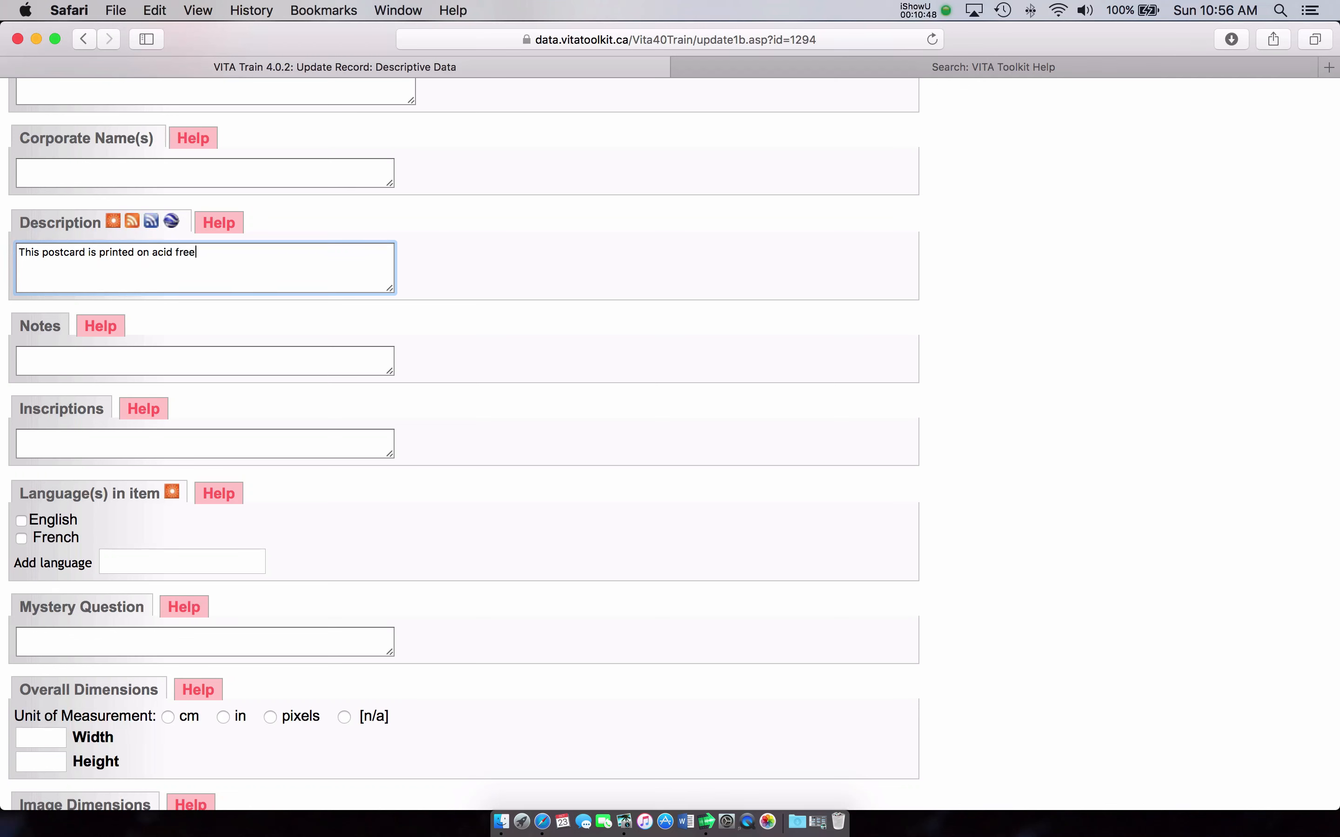
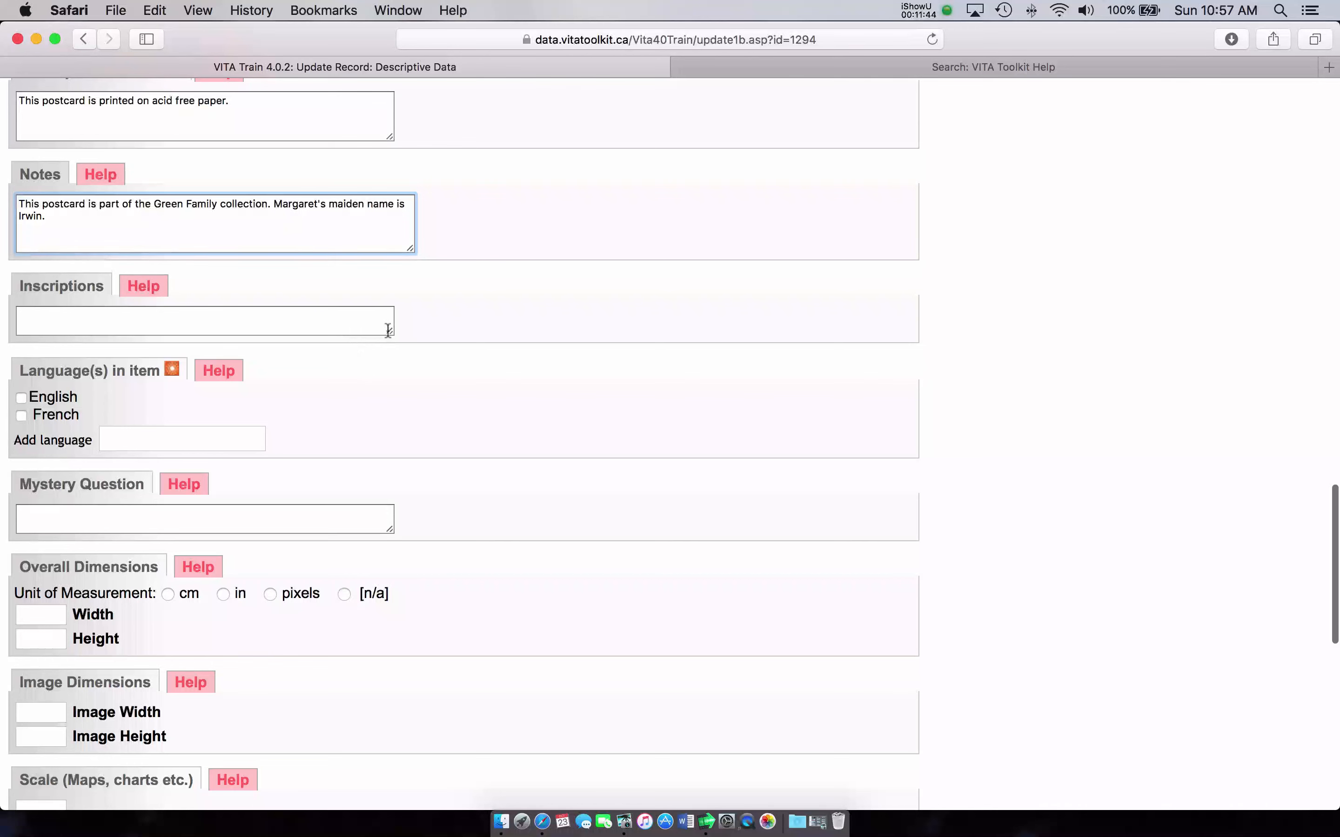
Step: Enlarge the Inscriptions box and slide the browser window left to uncover the desktop files
{"action": "left_click_drag", "start_coordinate": [389, 332], "coordinate": [385, 405]}
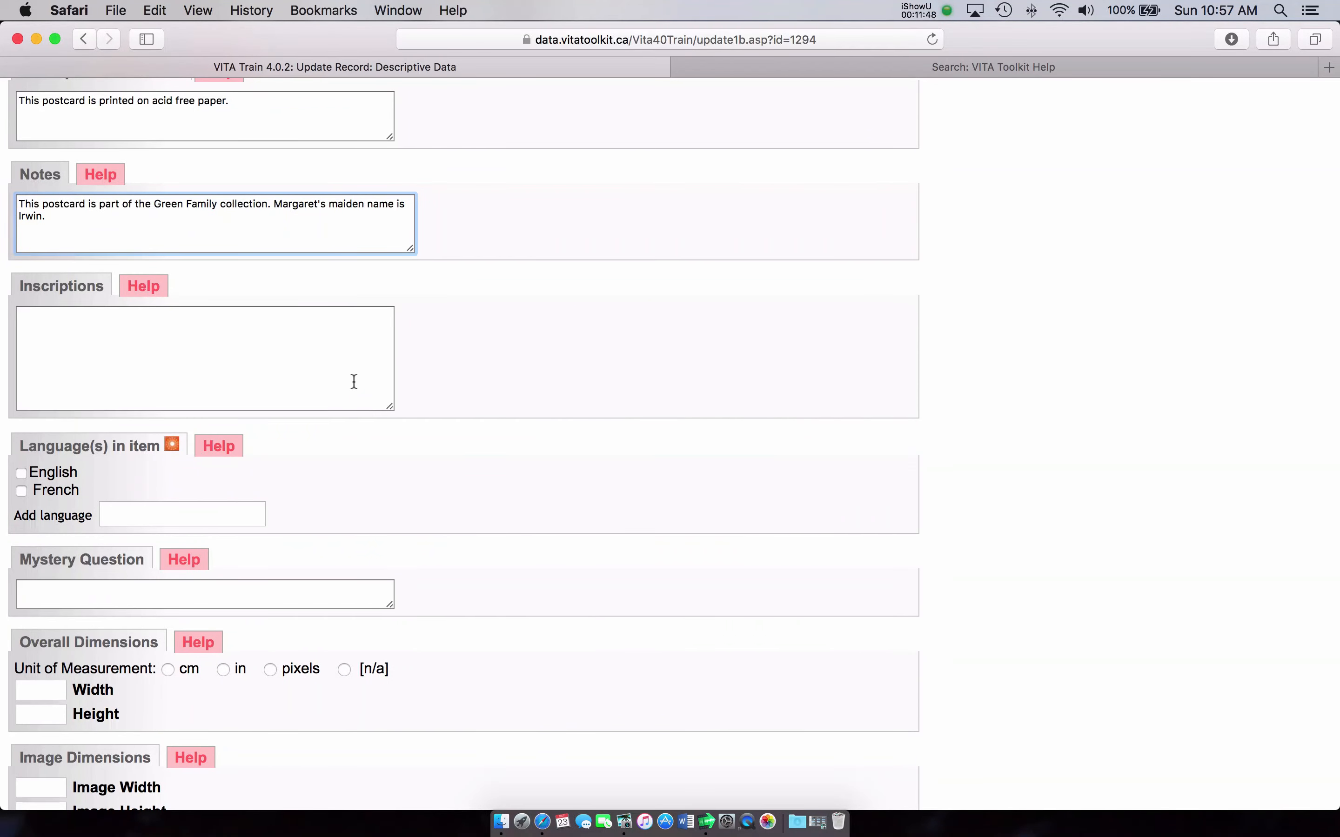
{"action": "scroll", "coordinate": [353, 381], "scroll_direction": "up", "scroll_amount": 3}
{"action": "scroll", "coordinate": [350, 416], "scroll_direction": "down", "scroll_amount": 3}
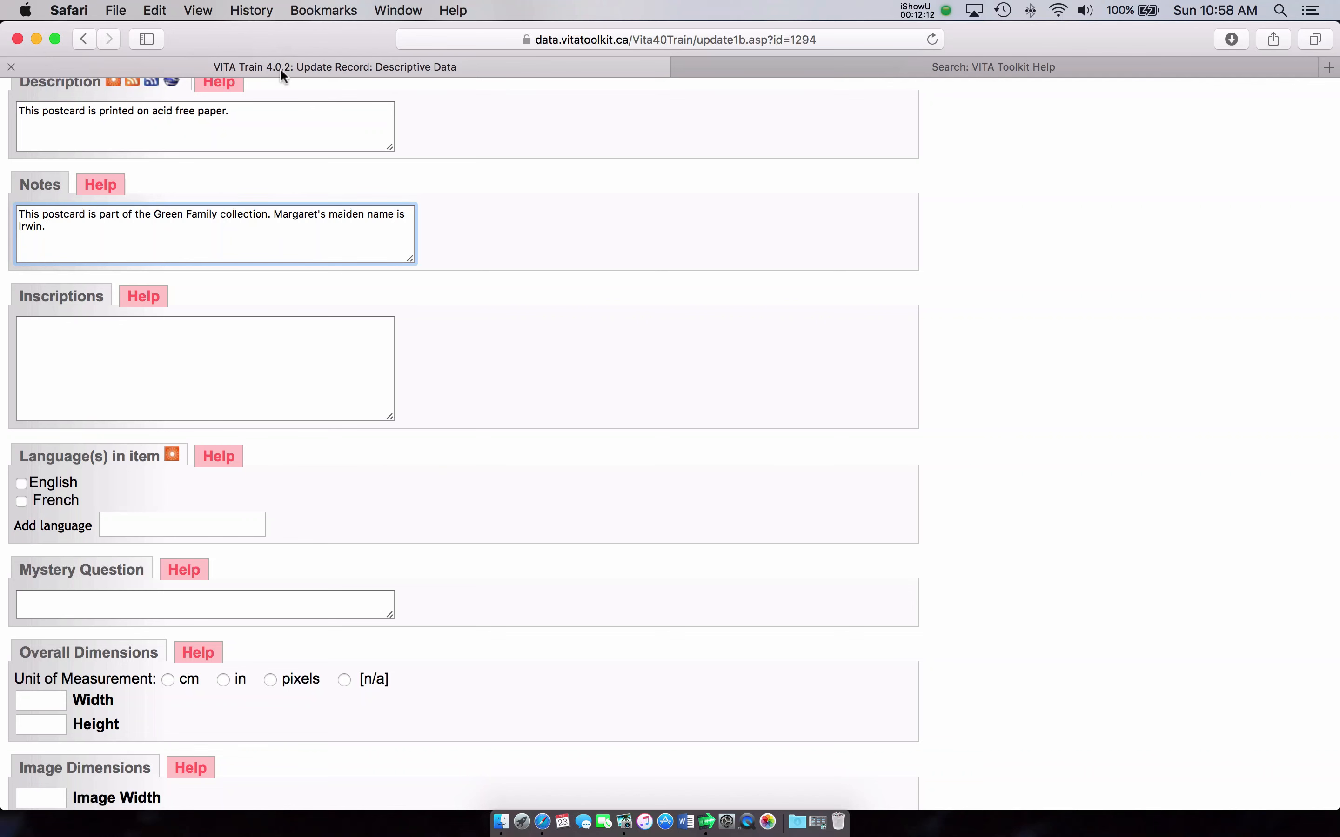
{"action": "left_click_drag", "start_coordinate": [321, 26], "coordinate": [182, 26]}
Step: Copy the whole letter from Mrs.rtf in TextEdit, close it, and restore the record form
{"action": "left_click_drag", "start_coordinate": [849, 41], "coordinate": [735, 38]}
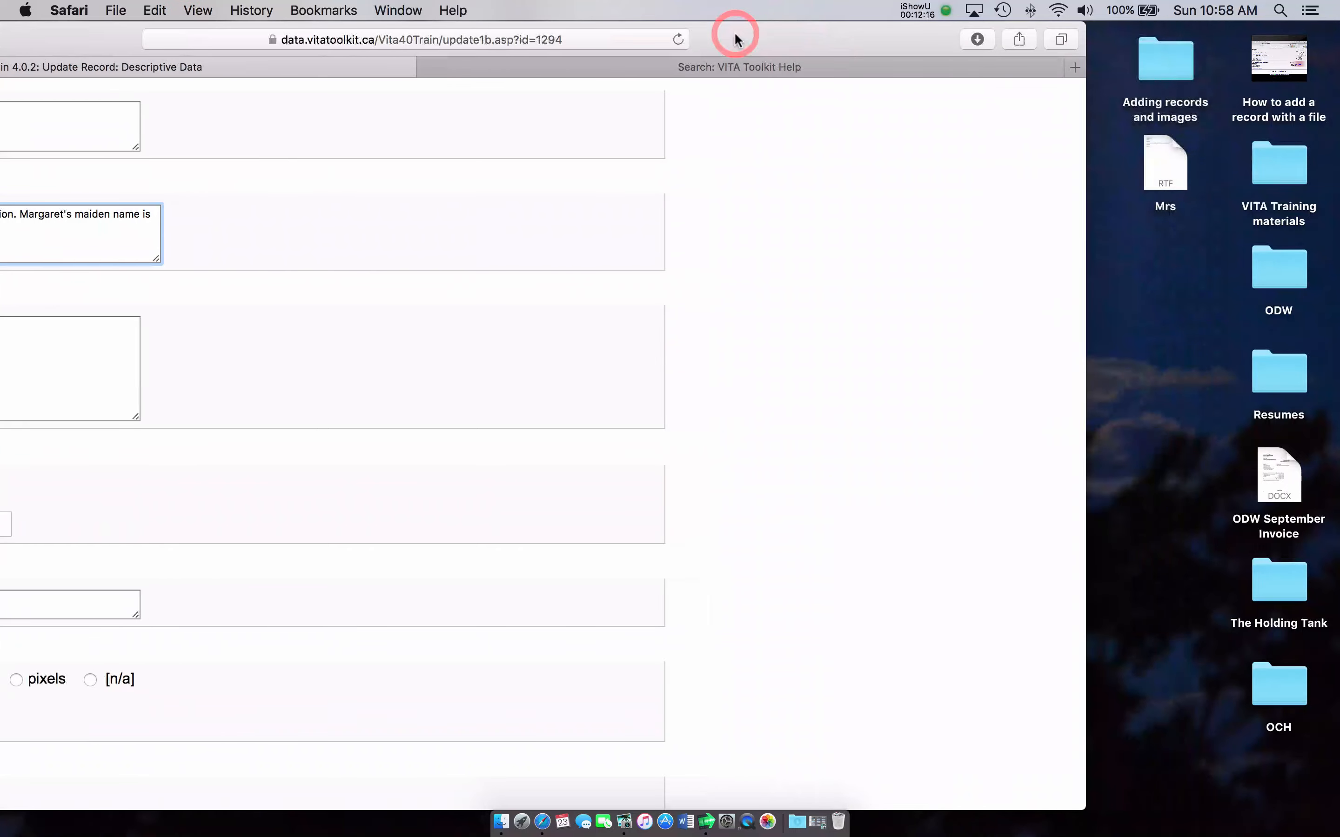
{"action": "left_click", "coordinate": [1160, 159]}
{"action": "double_click", "coordinate": [1160, 159]}
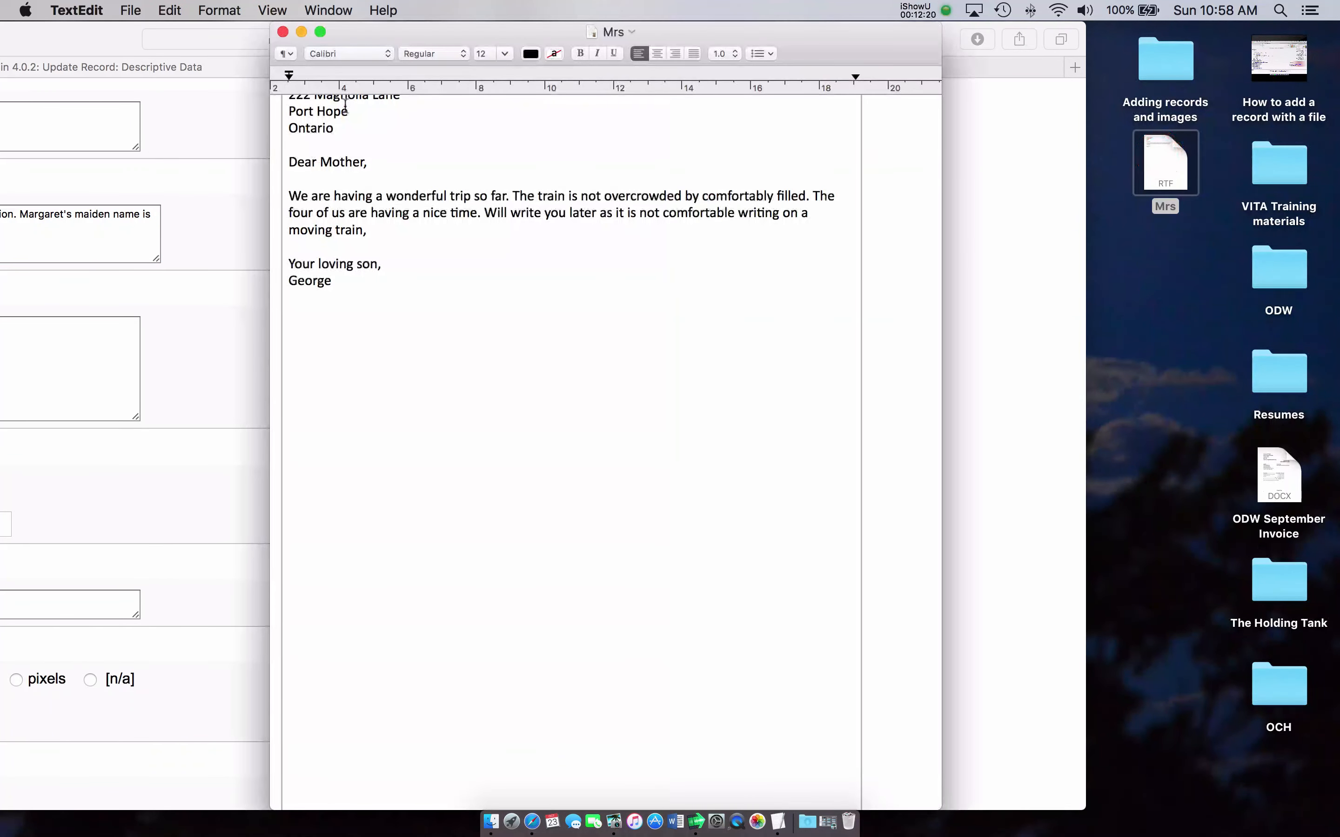
{"action": "left_click_drag", "start_coordinate": [287, 187], "coordinate": [404, 396]}
{"action": "right_click", "coordinate": [386, 261]}
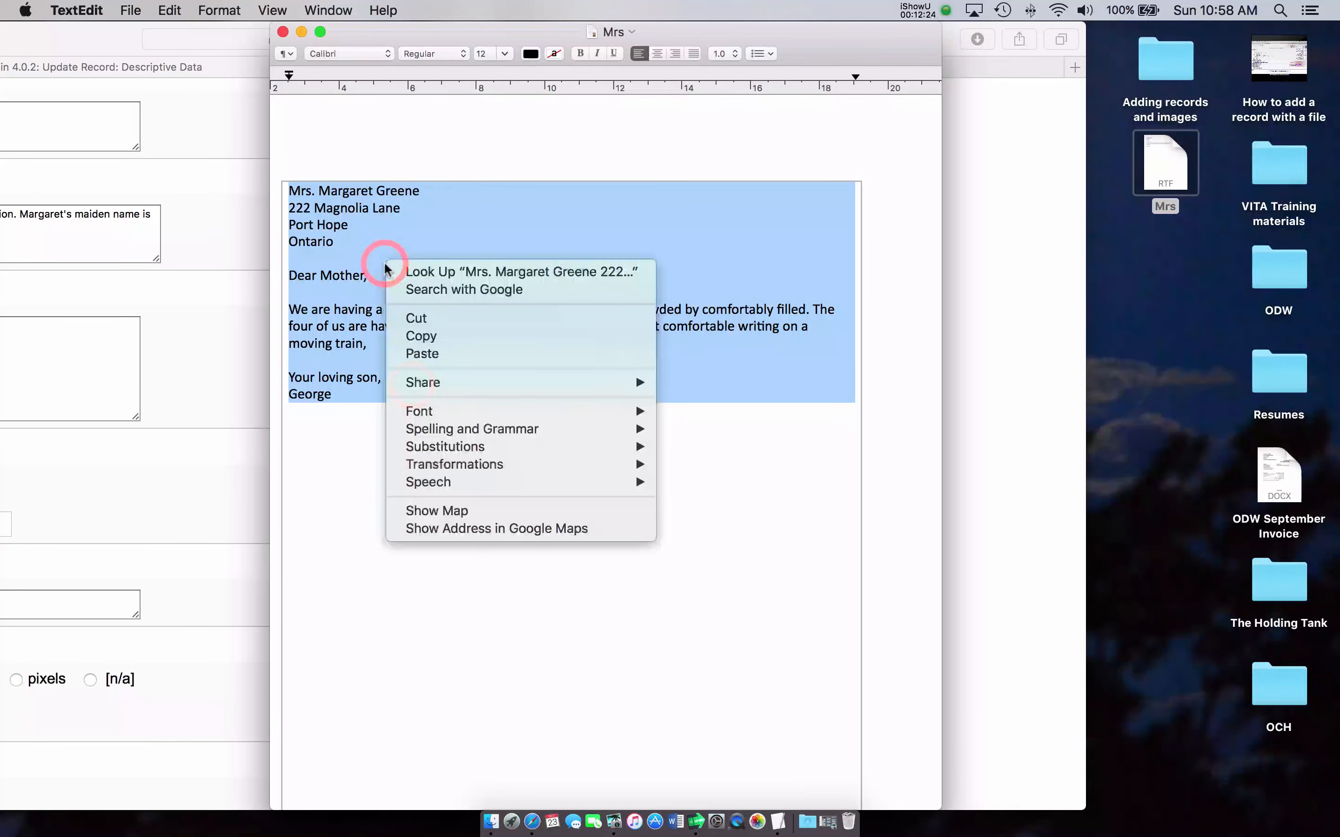
{"action": "left_click", "coordinate": [419, 339]}
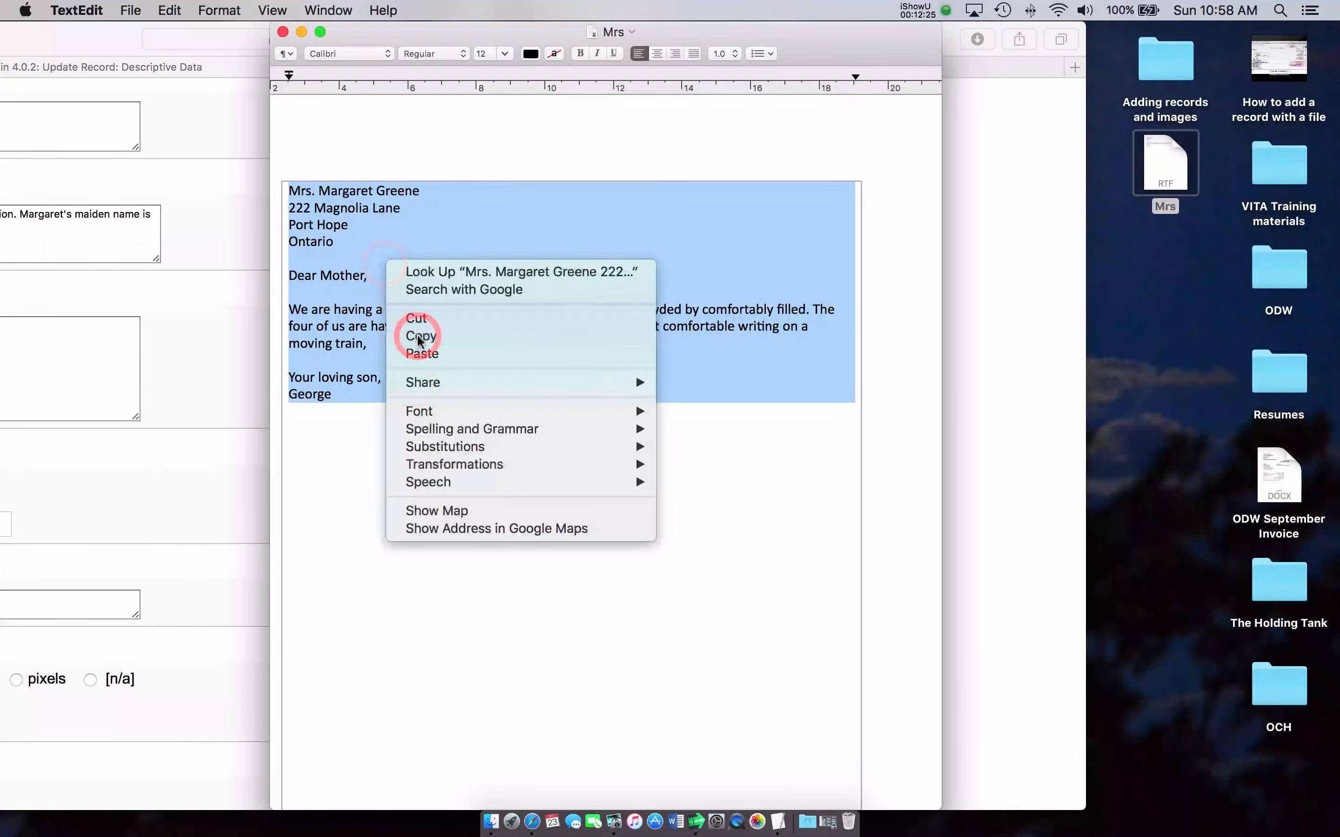
{"action": "left_click", "coordinate": [282, 33]}
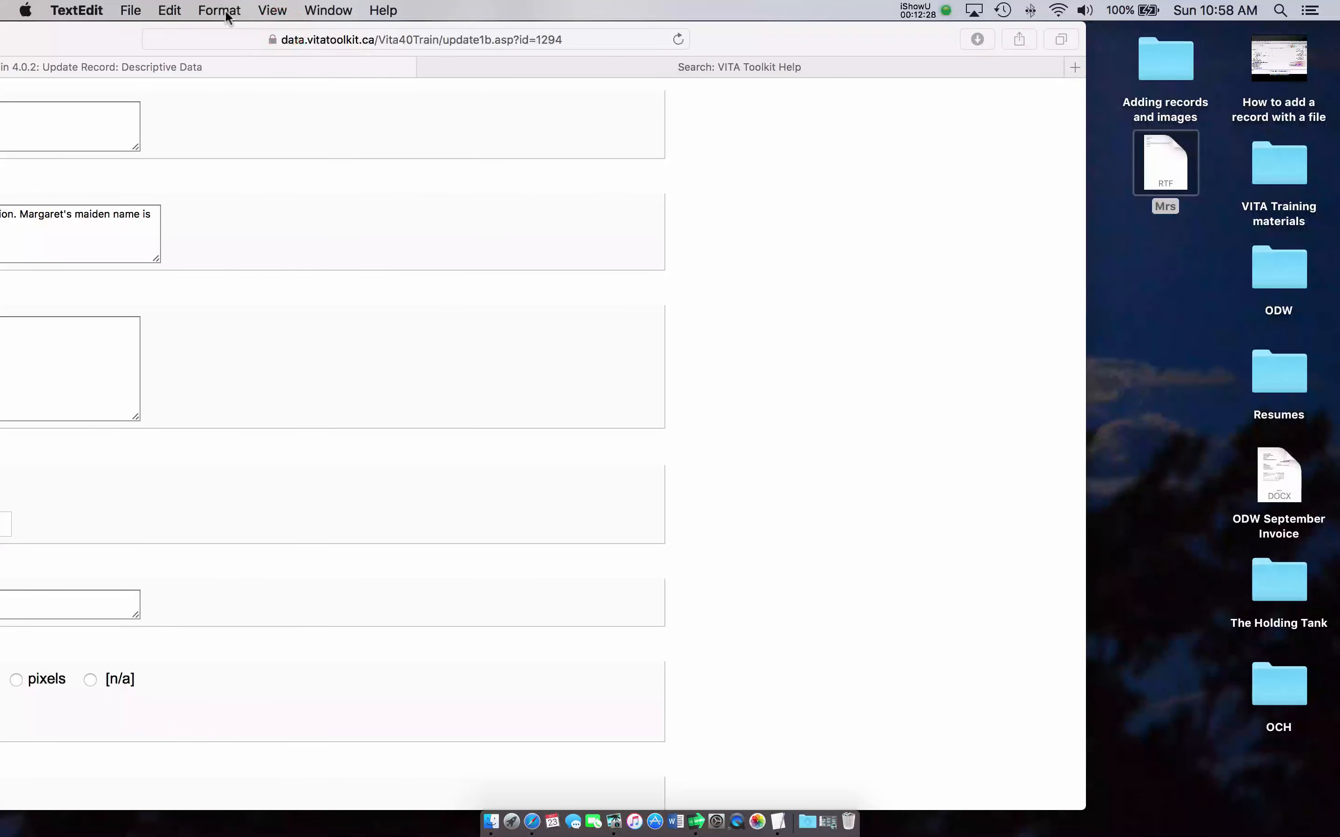
{"action": "left_click_drag", "start_coordinate": [105, 31], "coordinate": [331, 22]}
Step: Paste the copied postcard letter into the Inscriptions field
{"action": "left_click", "coordinate": [187, 349]}
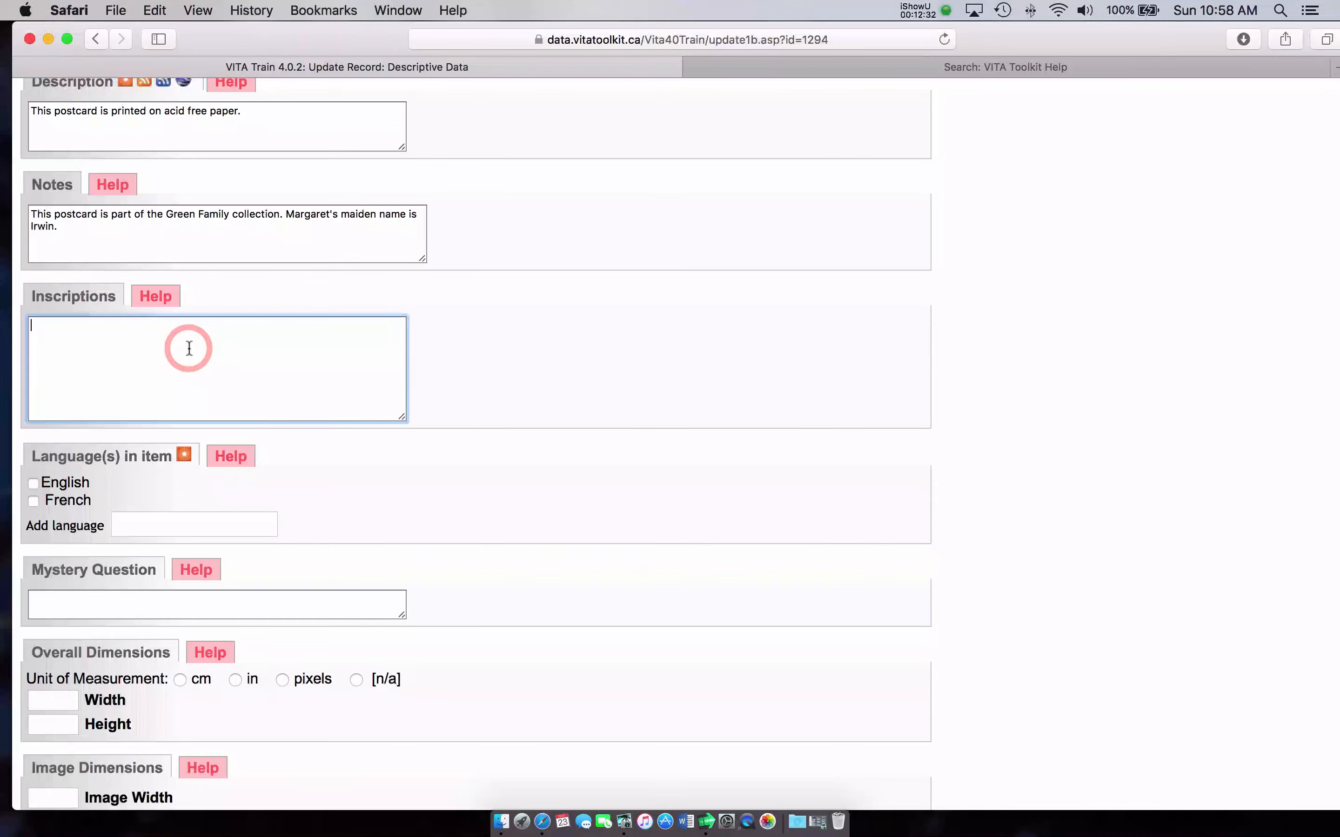
{"action": "right_click", "coordinate": [188, 351]}
{"action": "left_click", "coordinate": [221, 392]}
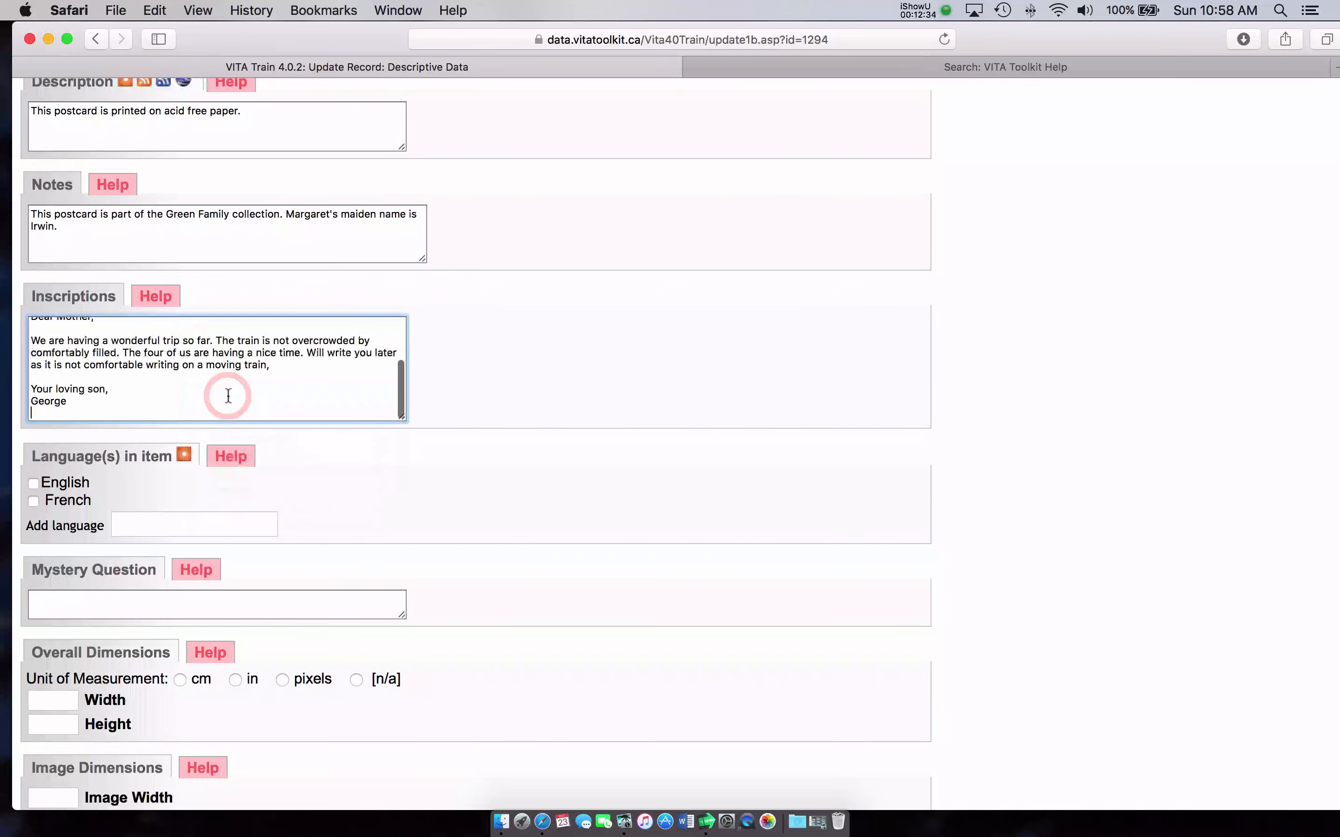
{"action": "scroll", "coordinate": [228, 396], "scroll_direction": "up", "scroll_amount": 8}
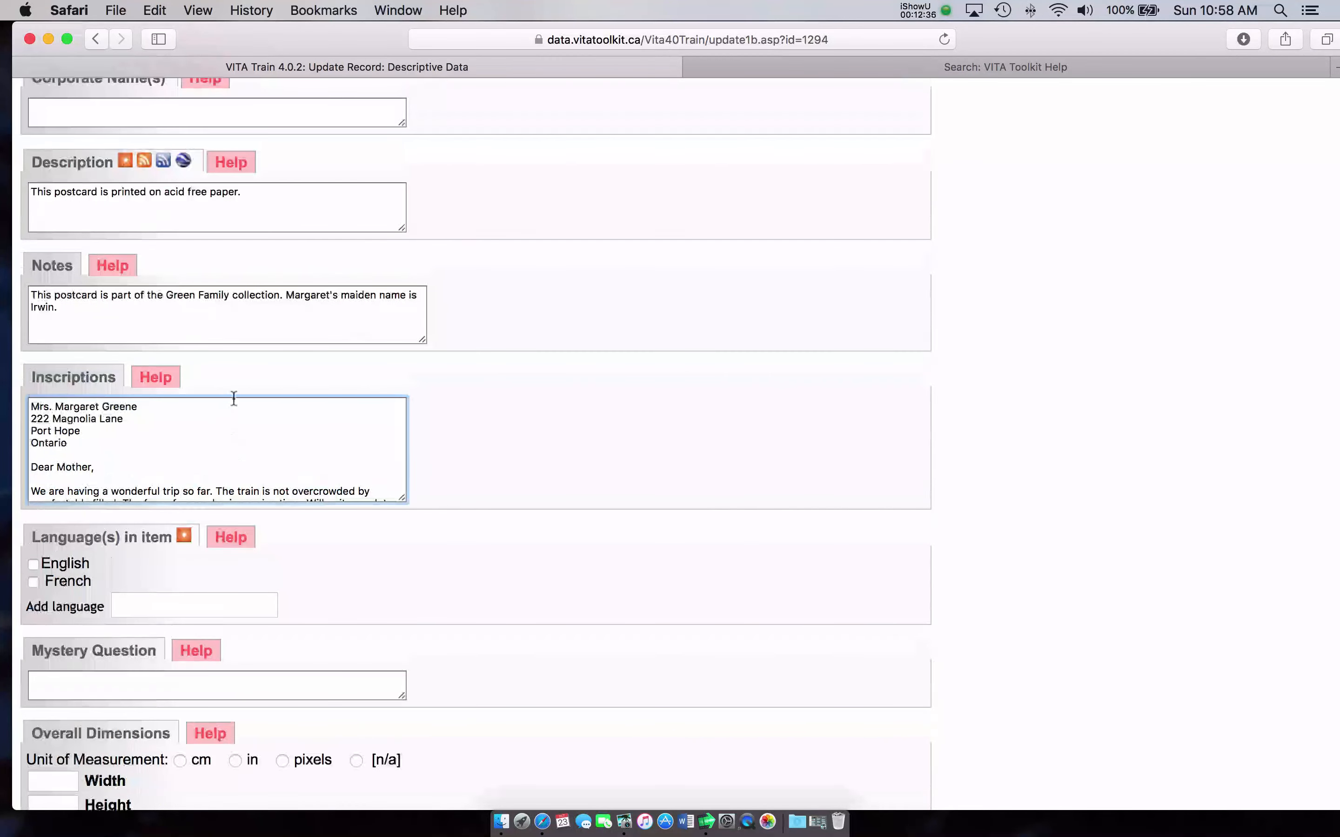
{"action": "scroll", "coordinate": [266, 402], "scroll_direction": "down", "scroll_amount": 1}
{"action": "scroll", "coordinate": [266, 402], "scroll_direction": "down", "scroll_amount": 3}
{"action": "scroll", "coordinate": [409, 394], "scroll_direction": "down", "scroll_amount": 5}
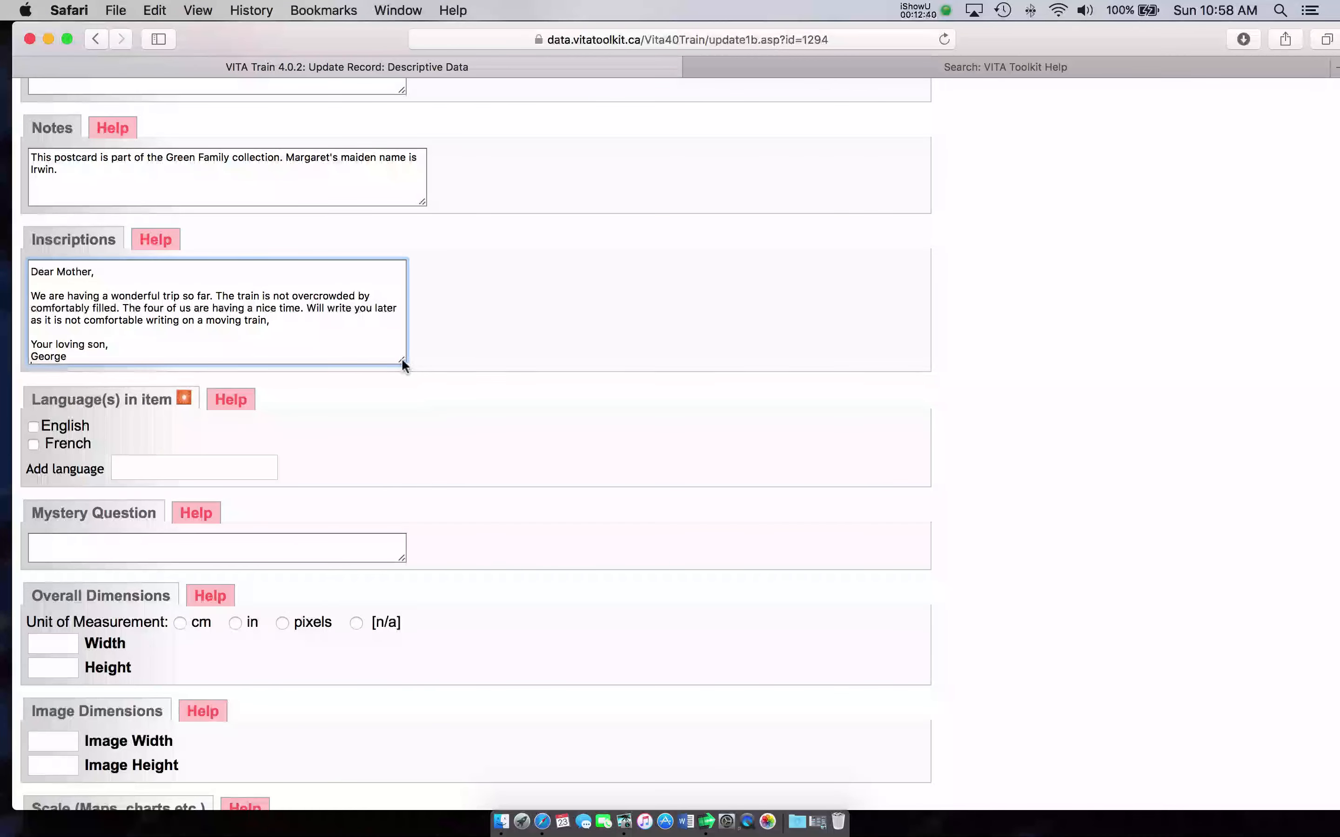
Step: Enlarge the Inscriptions box and scroll through the pasted letter to check it
{"action": "left_click_drag", "start_coordinate": [402, 358], "coordinate": [405, 382]}
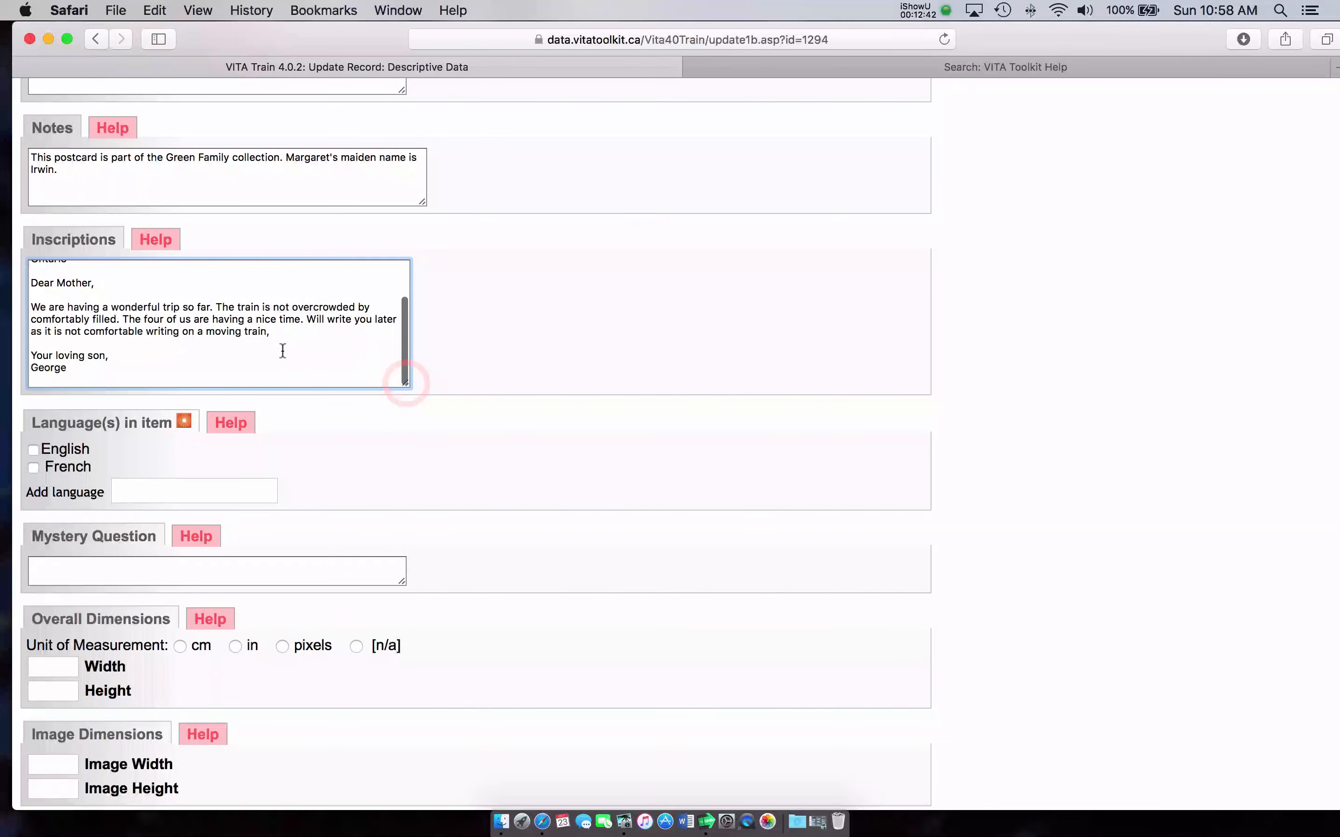
{"action": "scroll", "coordinate": [283, 351], "scroll_direction": "up", "scroll_amount": 2}
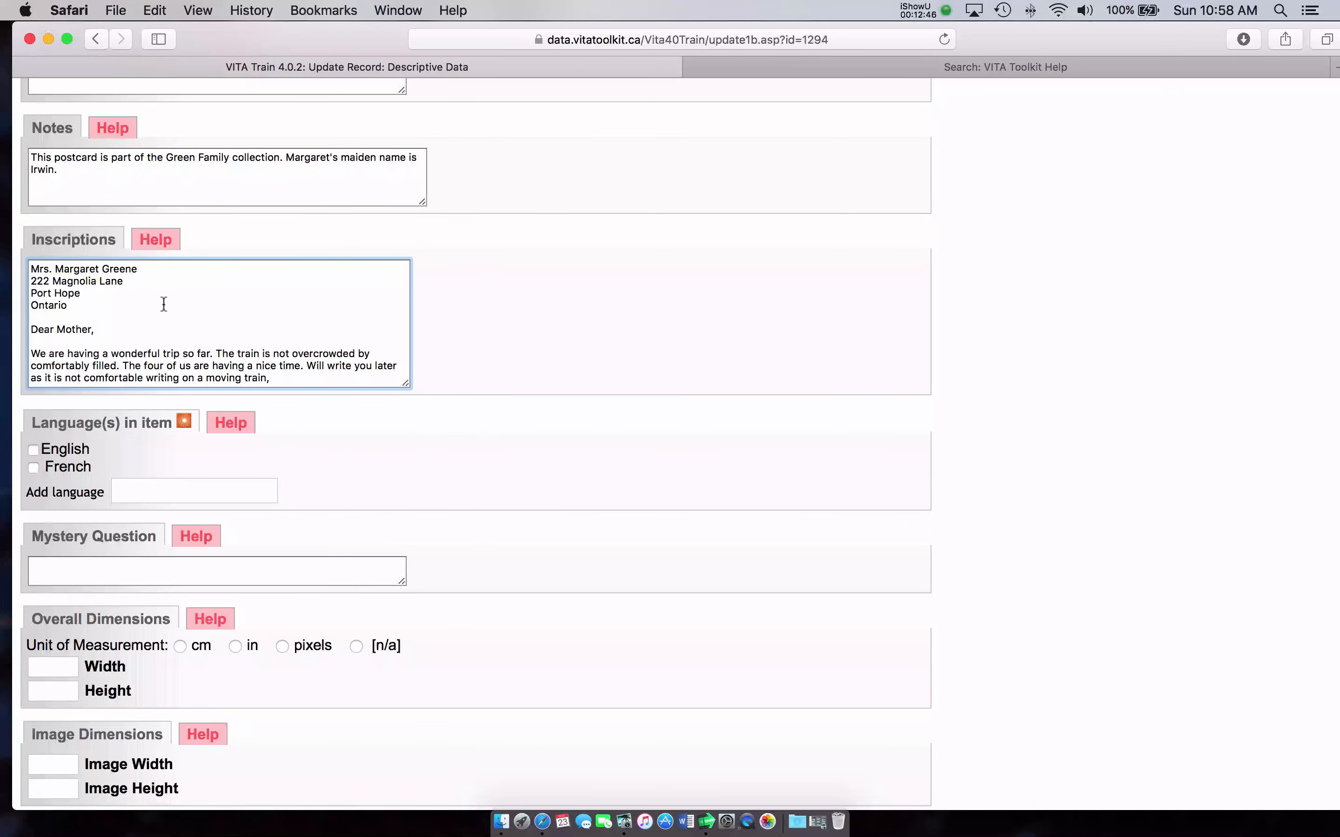
{"action": "scroll", "coordinate": [163, 304], "scroll_direction": "down", "scroll_amount": 3}
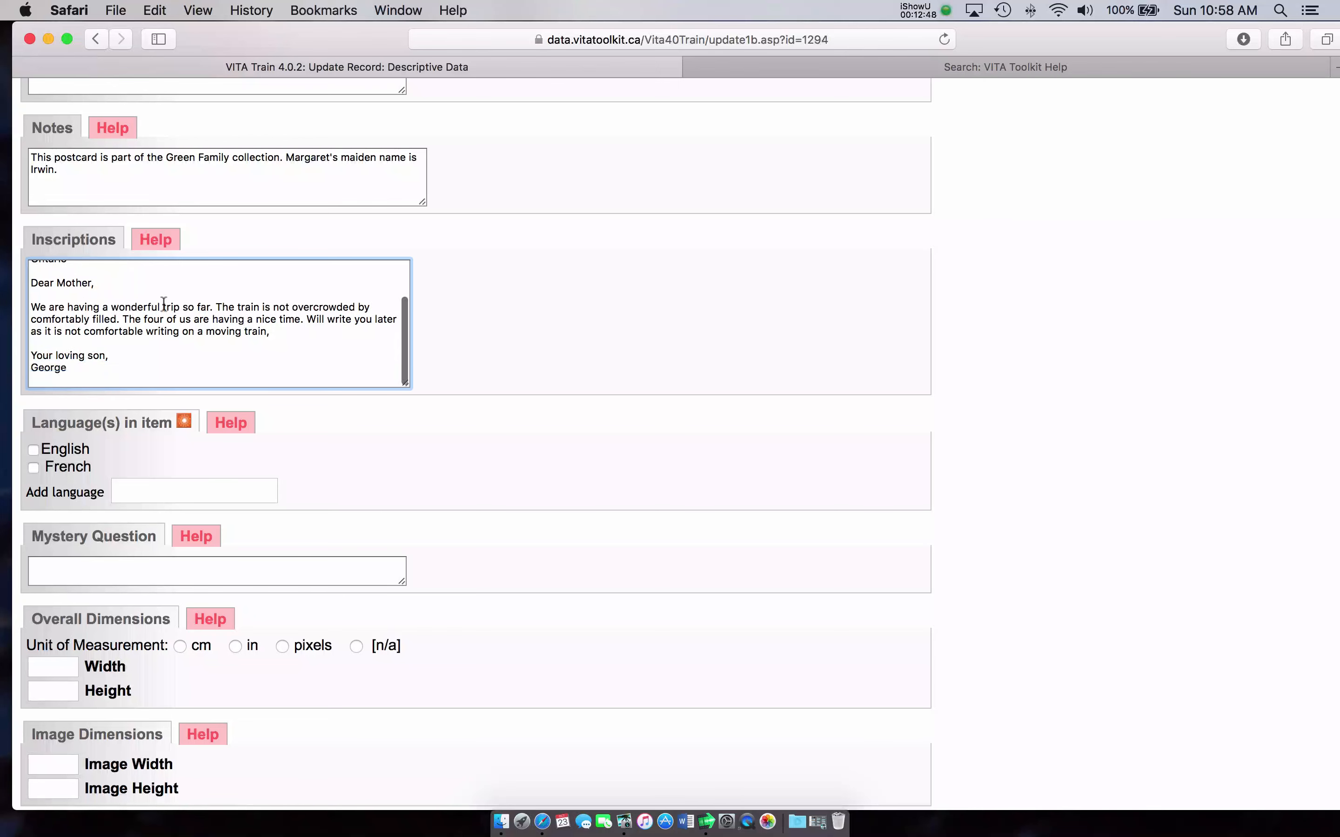
{"action": "scroll", "coordinate": [166, 314], "scroll_direction": "down", "scroll_amount": 1}
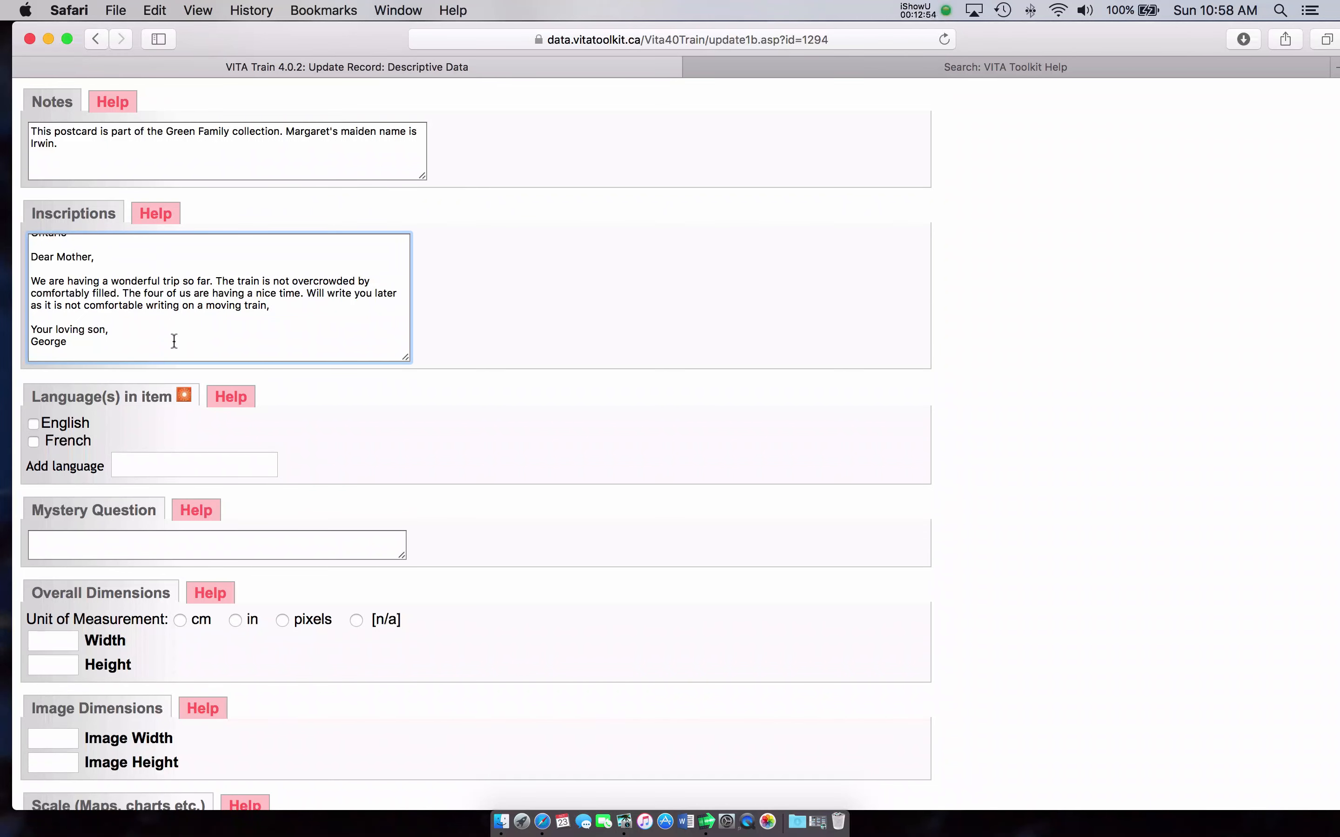
{"action": "scroll", "coordinate": [174, 329], "scroll_direction": "up", "scroll_amount": 2}
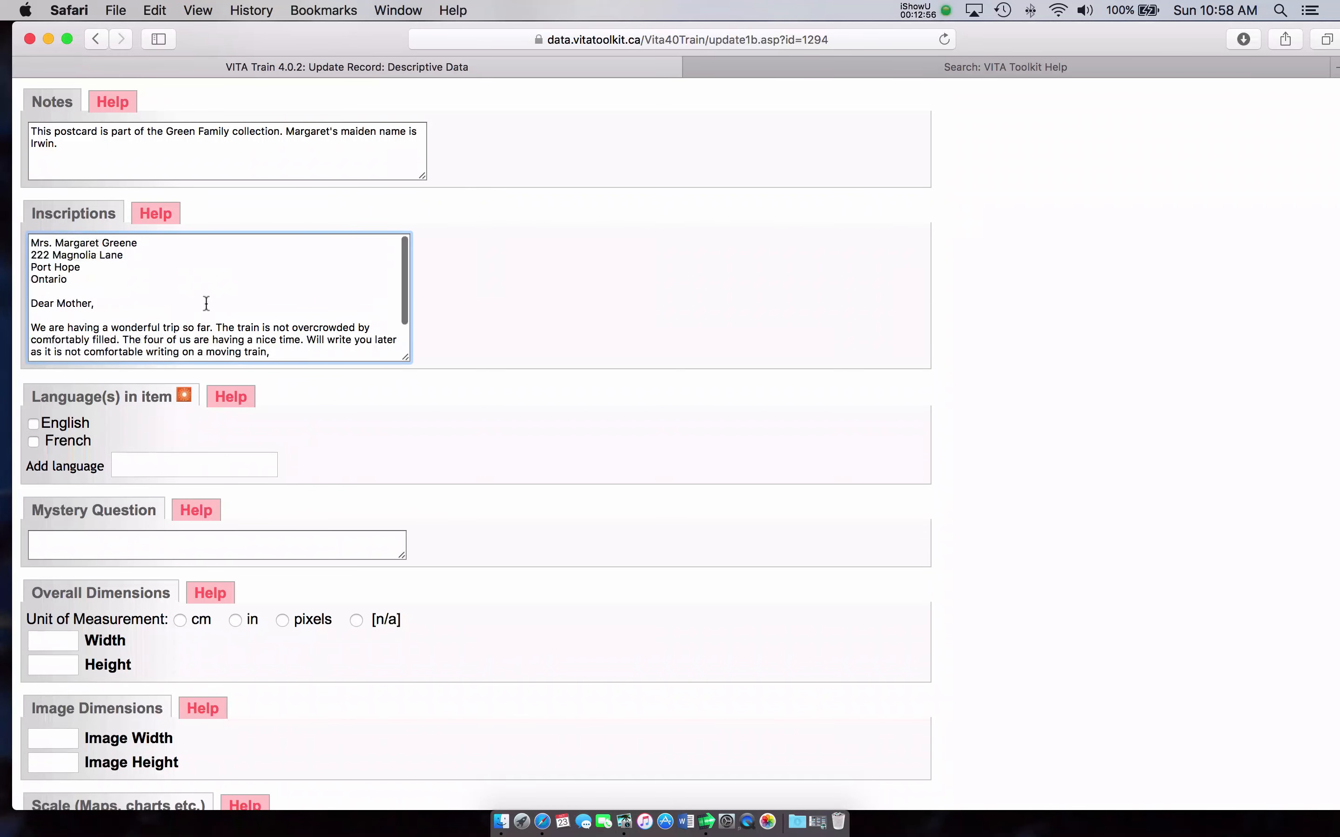
{"action": "scroll", "coordinate": [206, 303], "scroll_direction": "down", "scroll_amount": 2}
{"action": "scroll", "coordinate": [226, 304], "scroll_direction": "down", "scroll_amount": 4}
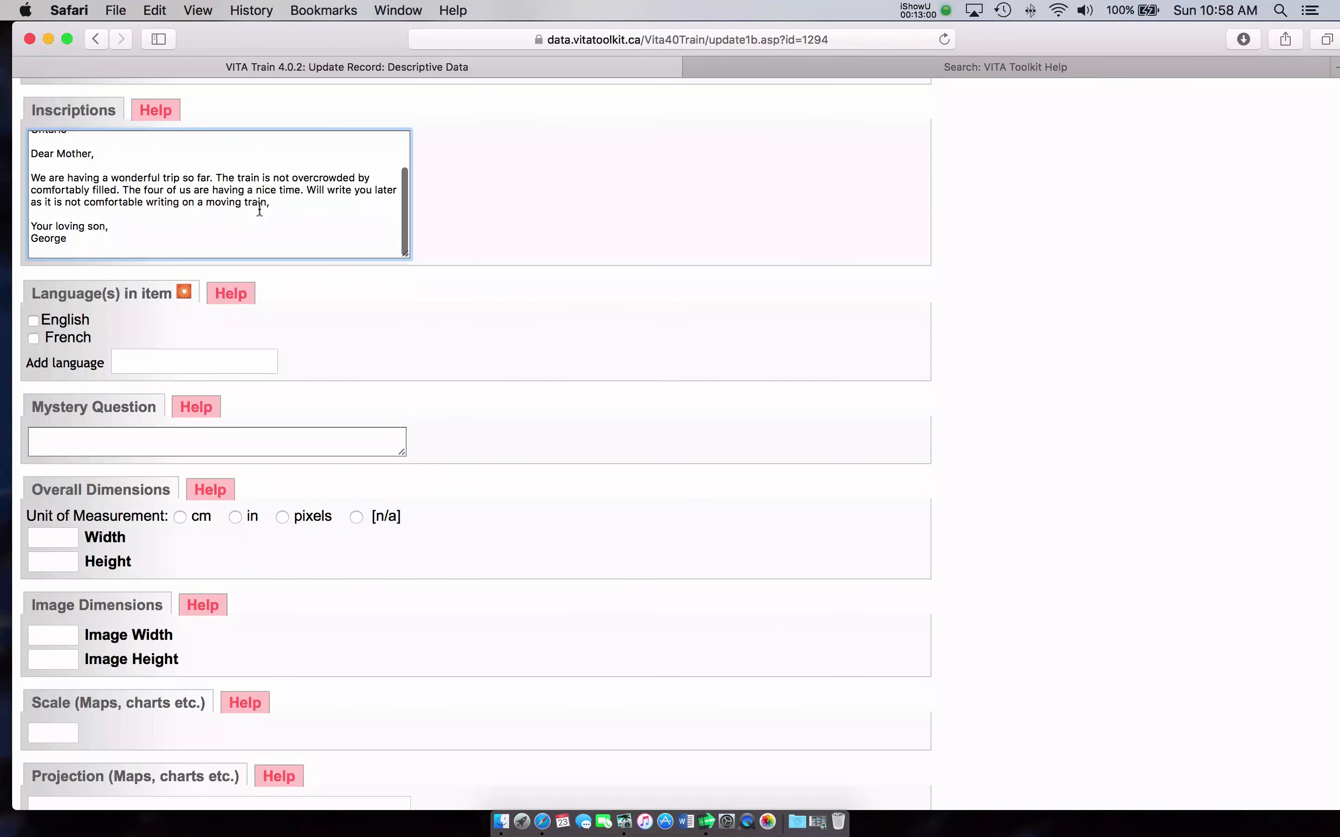
{"action": "scroll", "coordinate": [370, 261], "scroll_direction": "down", "scroll_amount": 1}
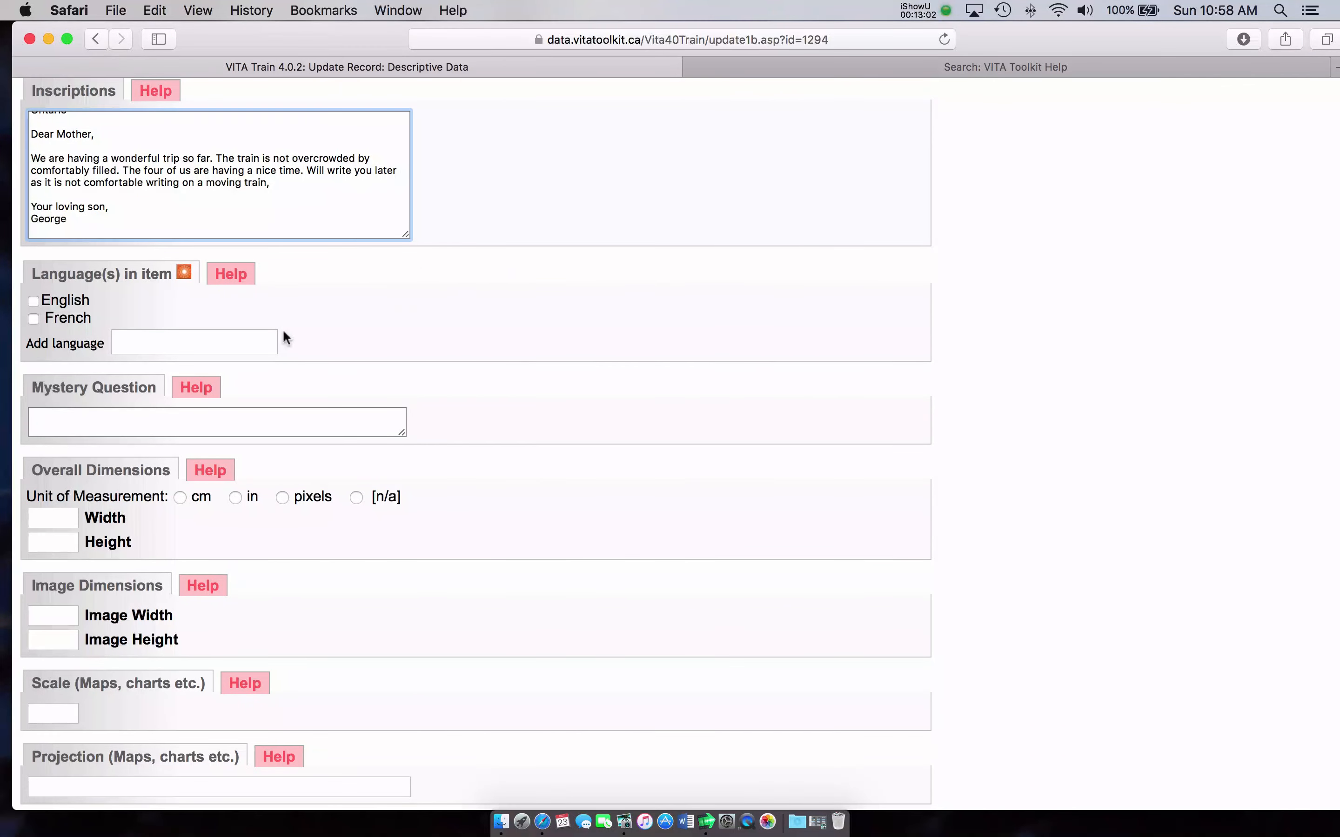
Step: Mark English and add French as the item's languages
{"action": "left_click", "coordinate": [33, 300]}
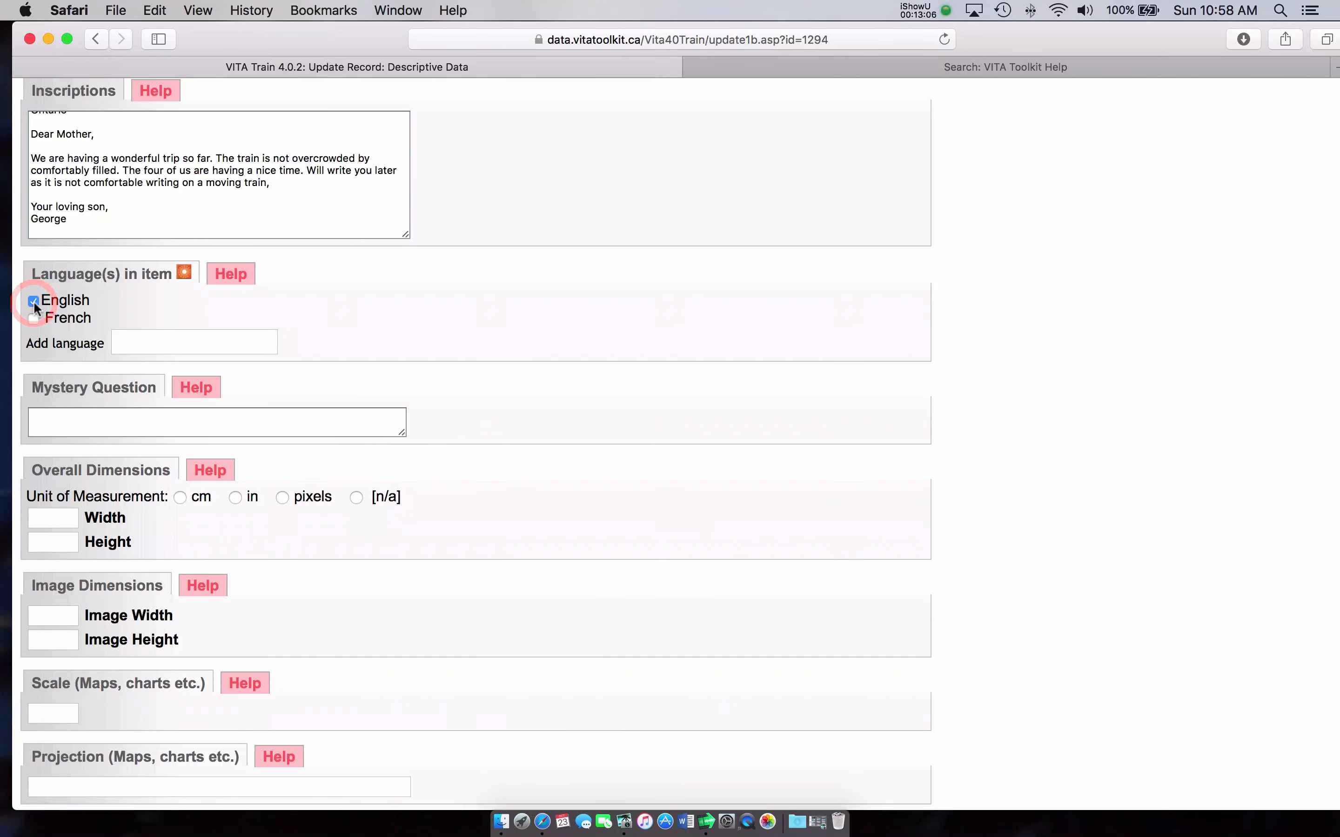
{"action": "left_click", "coordinate": [164, 335]}
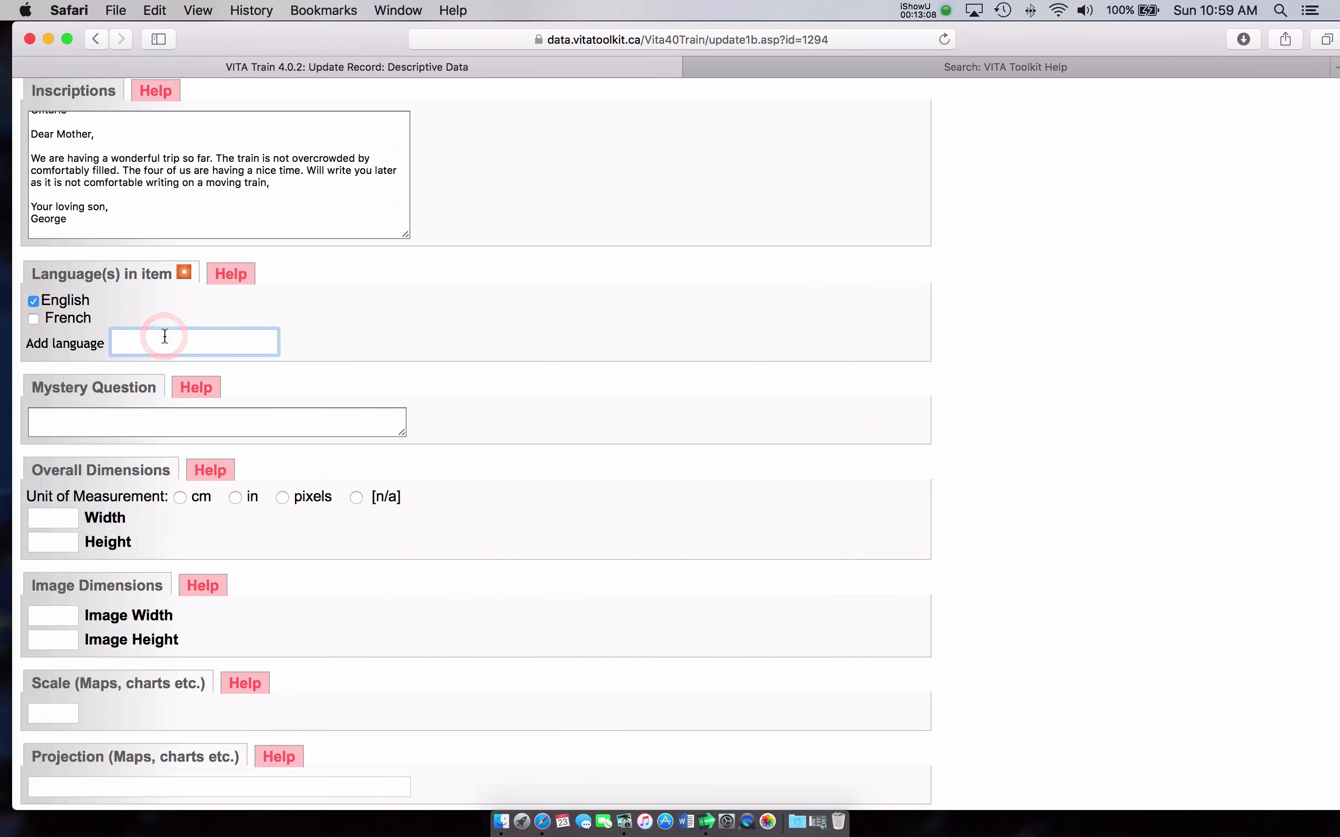
{"action": "type", "text": "french"}
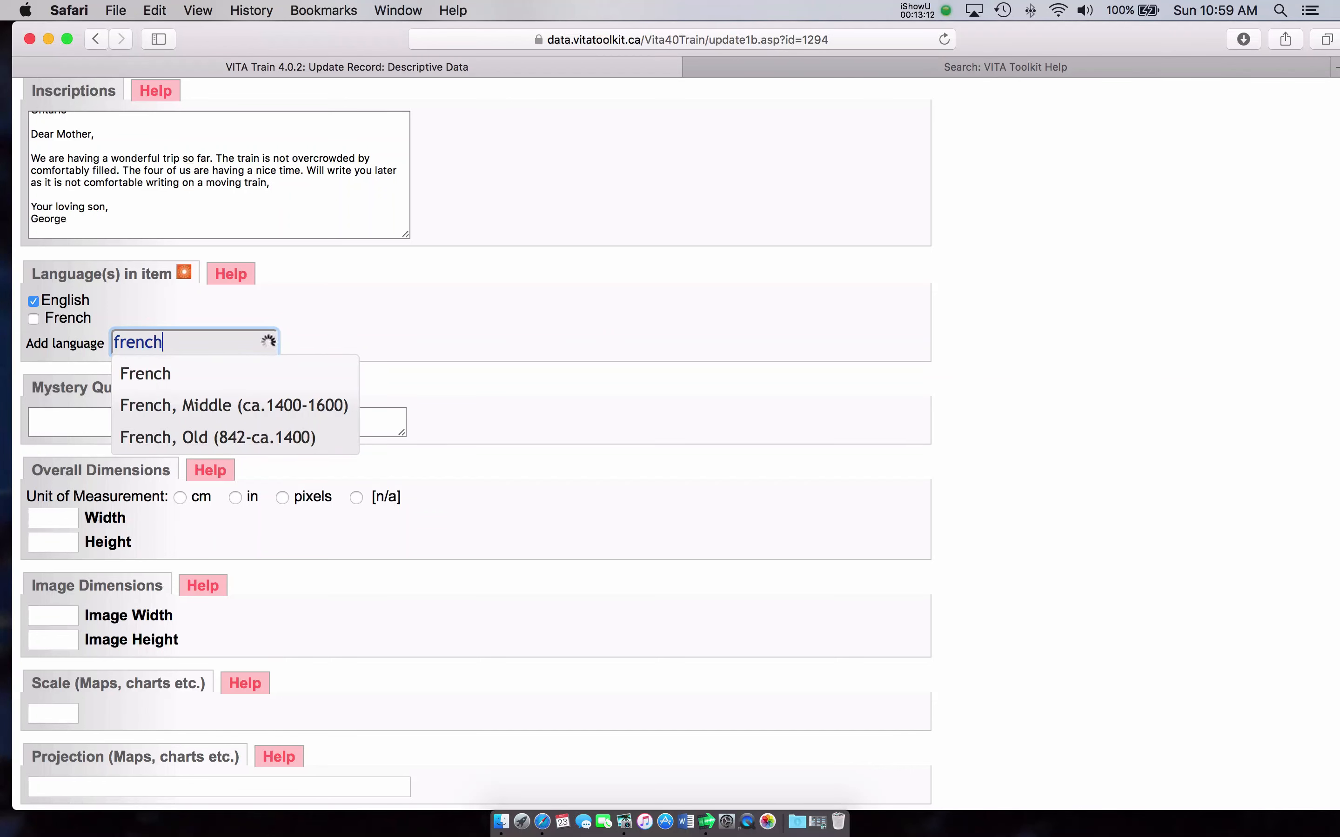
{"action": "left_click", "coordinate": [150, 379]}
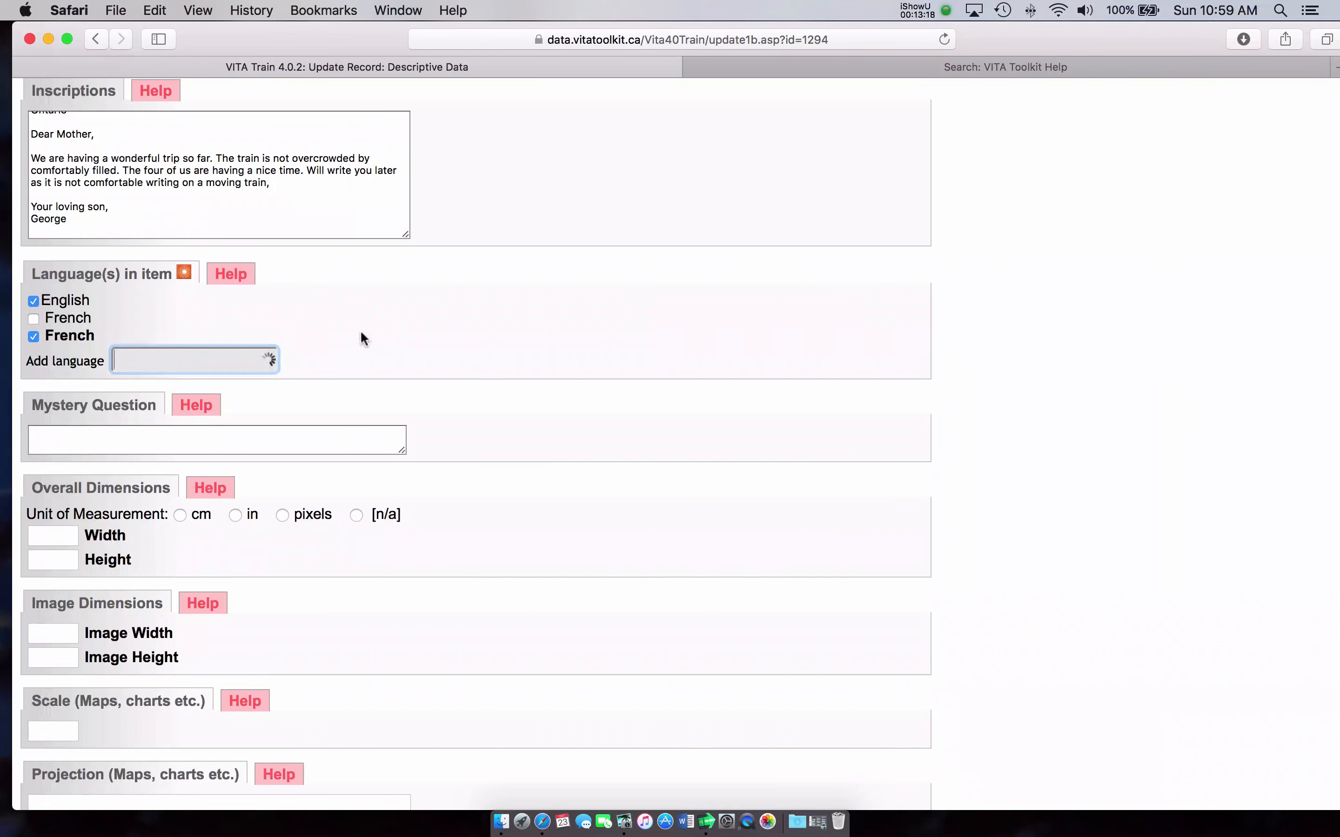
Step: Make the Mystery Question box taller and place the cursor in it
{"action": "scroll", "coordinate": [372, 344], "scroll_direction": "down", "scroll_amount": 4}
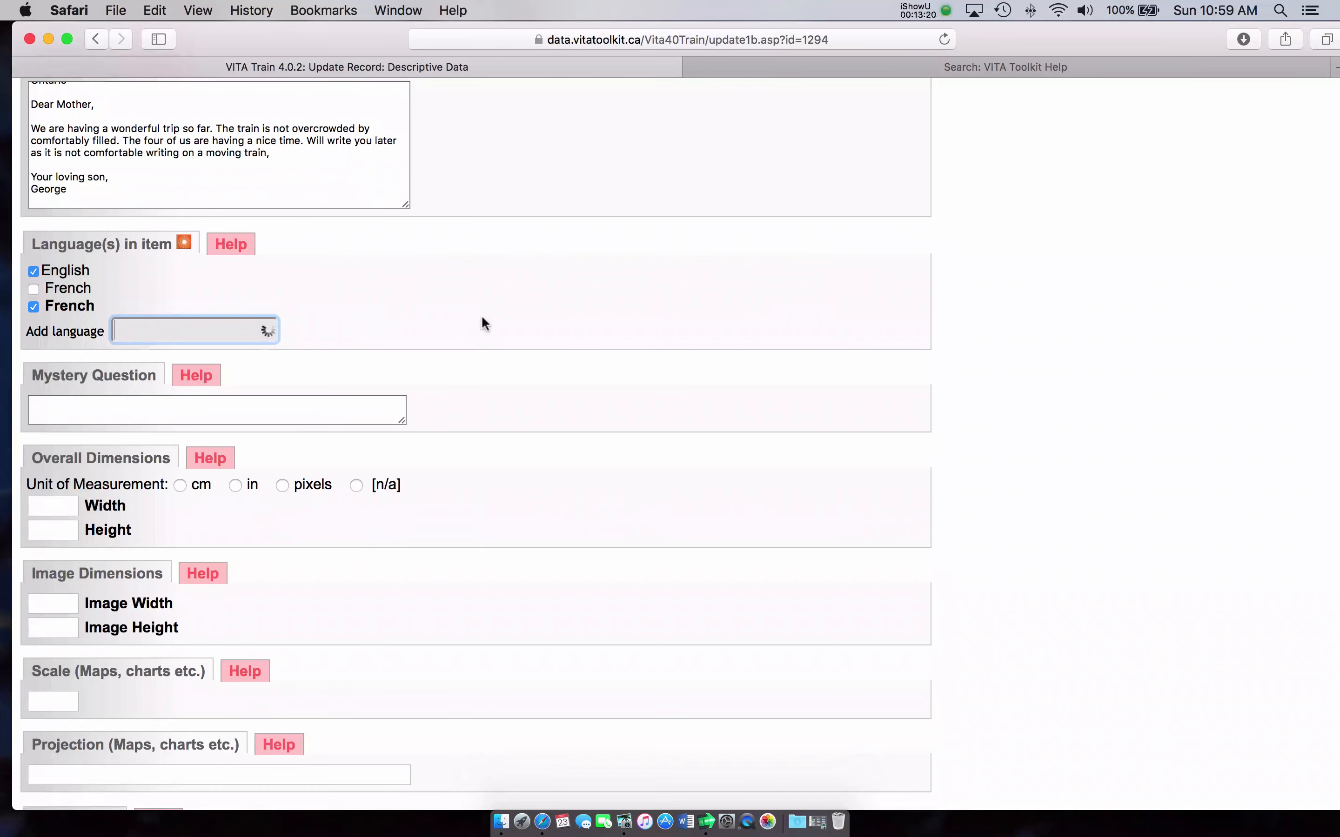
{"action": "scroll", "coordinate": [454, 332], "scroll_direction": "down", "scroll_amount": 1}
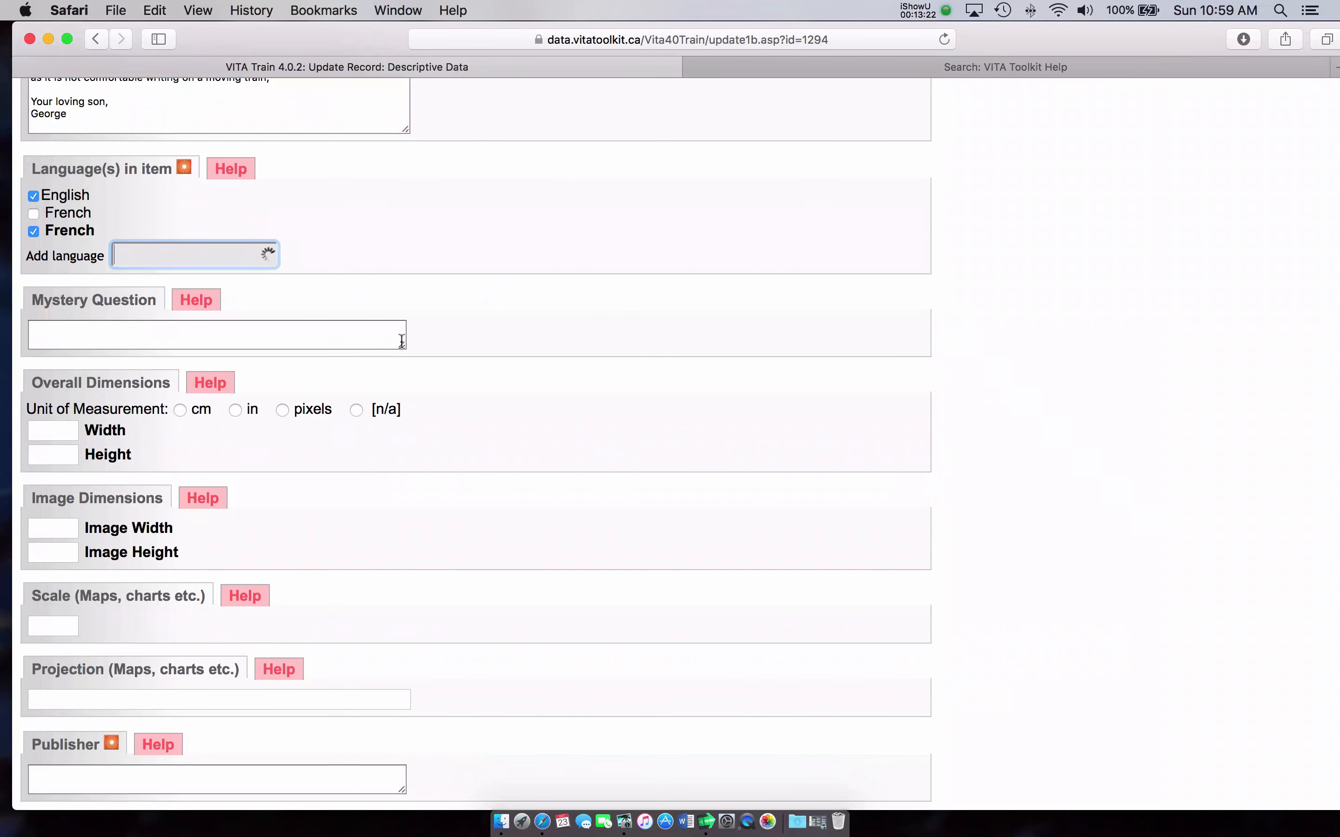
{"action": "left_click_drag", "start_coordinate": [402, 344], "coordinate": [403, 381]}
{"action": "left_click", "coordinate": [369, 367]}
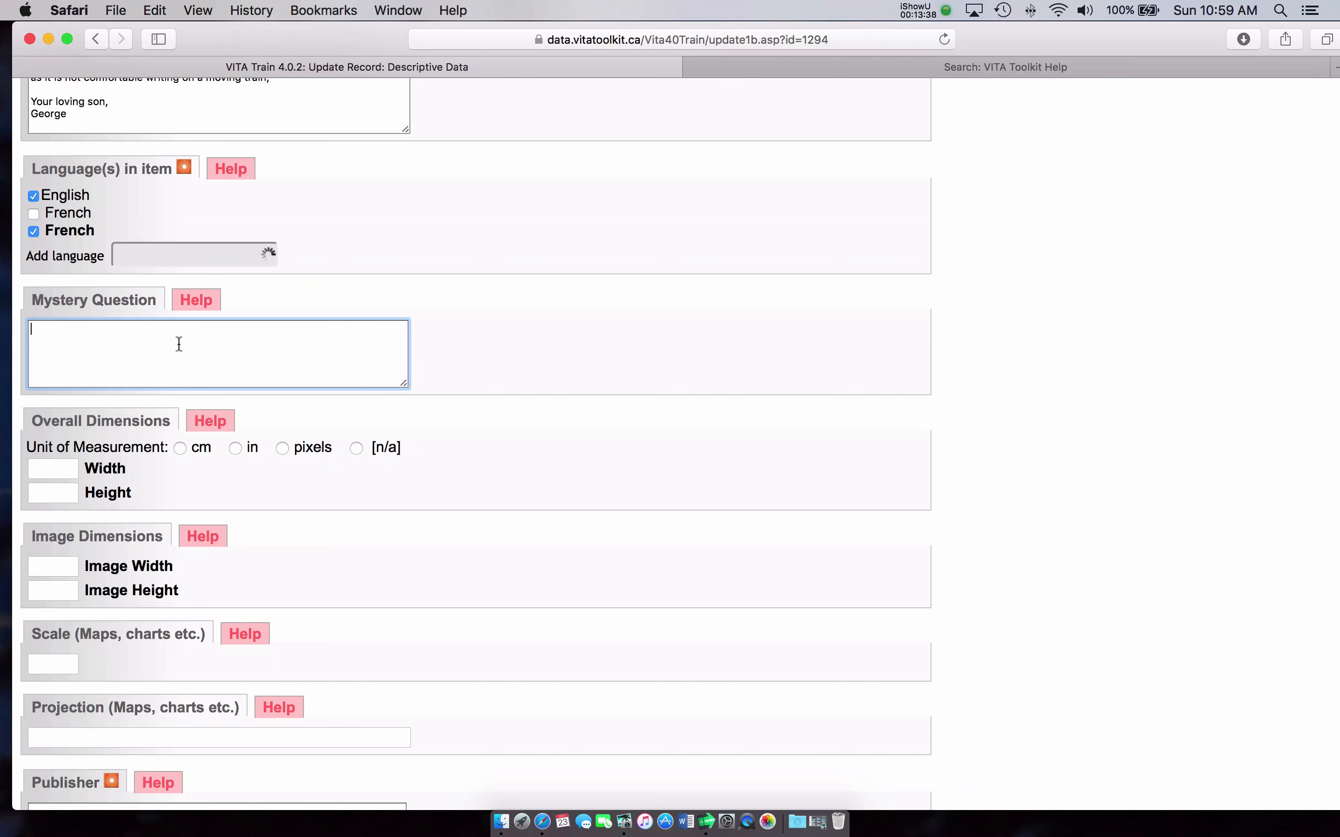
{"action": "scroll", "coordinate": [177, 344], "scroll_direction": "down", "scroll_amount": 2}
{"action": "scroll", "coordinate": [512, 345], "scroll_direction": "down", "scroll_amount": 10}
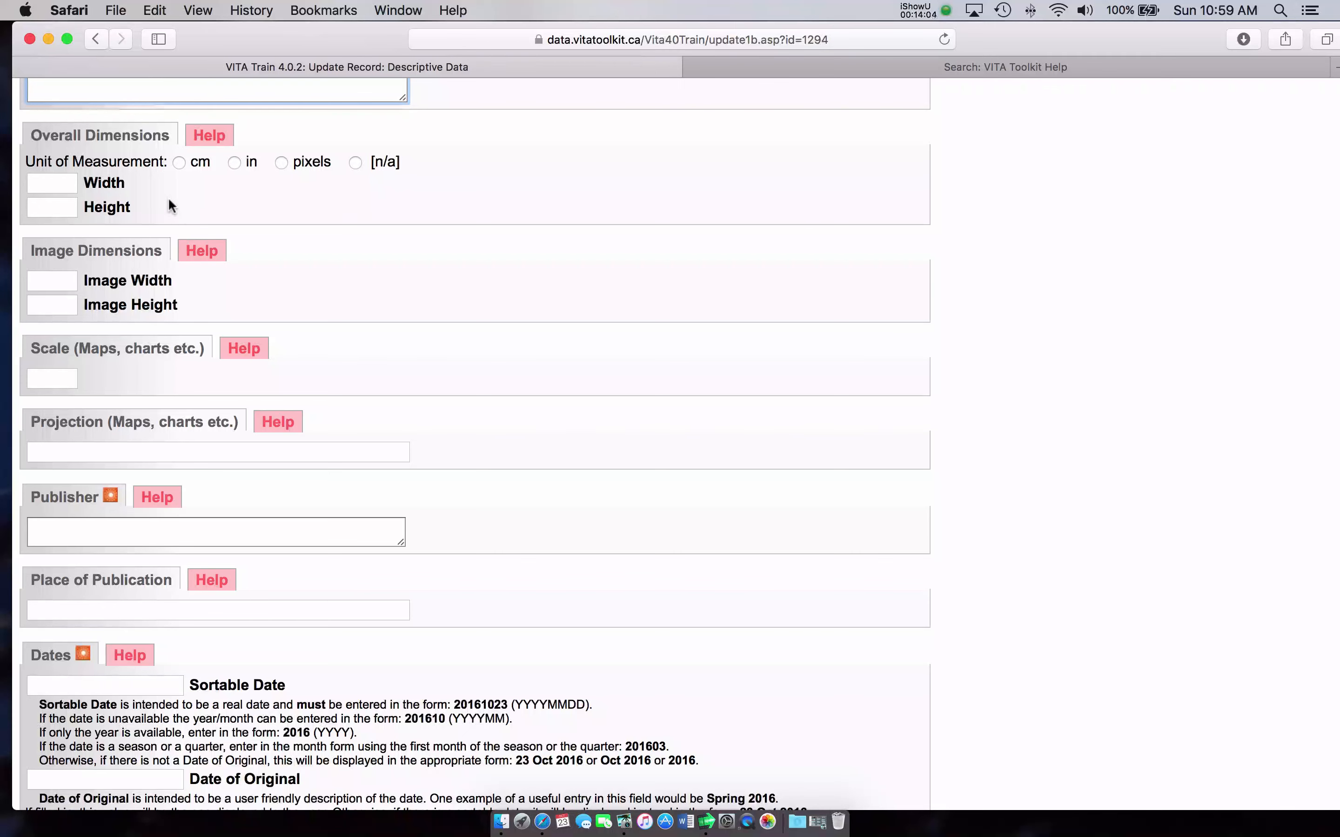
{"action": "scroll", "coordinate": [313, 215], "scroll_direction": "down", "scroll_amount": 5}
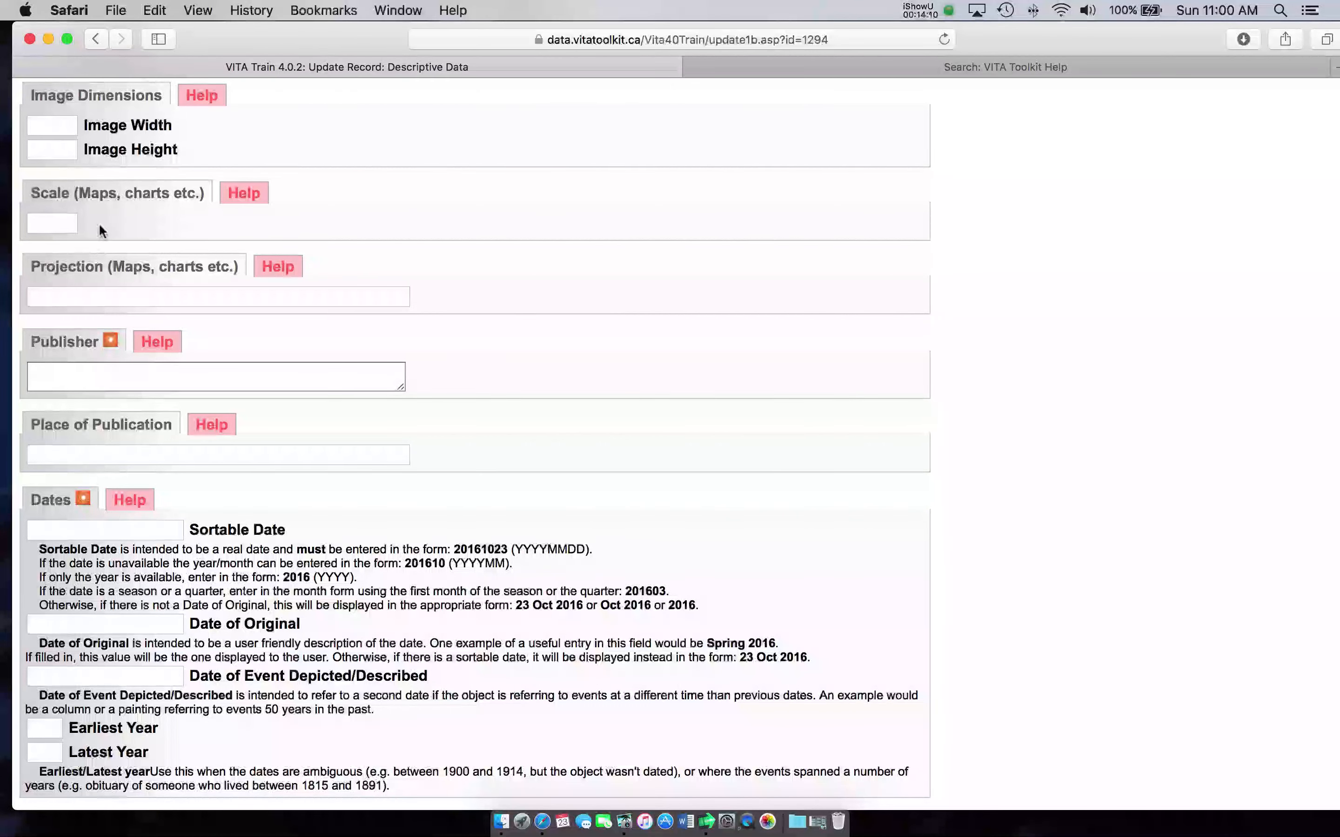
{"action": "scroll", "coordinate": [222, 326], "scroll_direction": "down", "scroll_amount": 2}
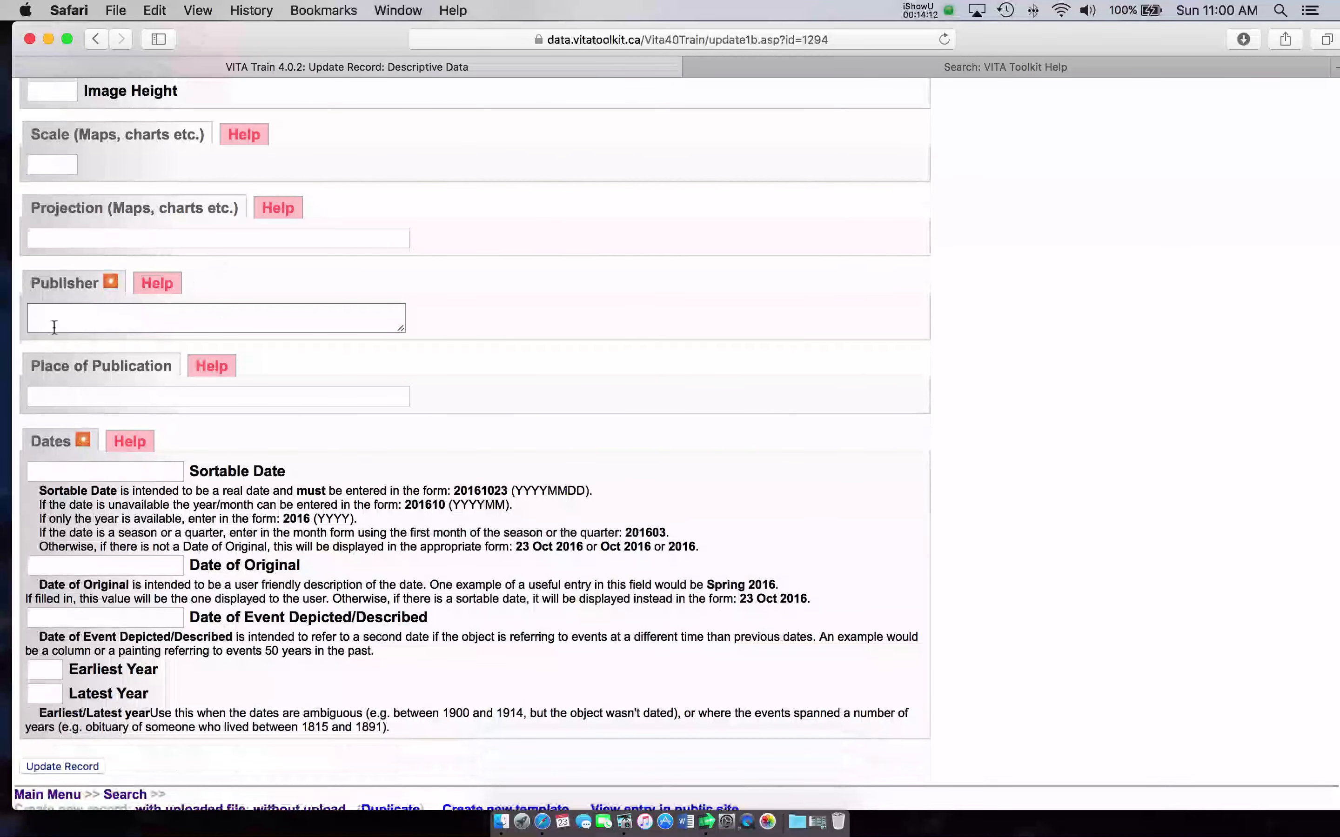
{"action": "scroll", "coordinate": [271, 326], "scroll_direction": "down", "scroll_amount": 3}
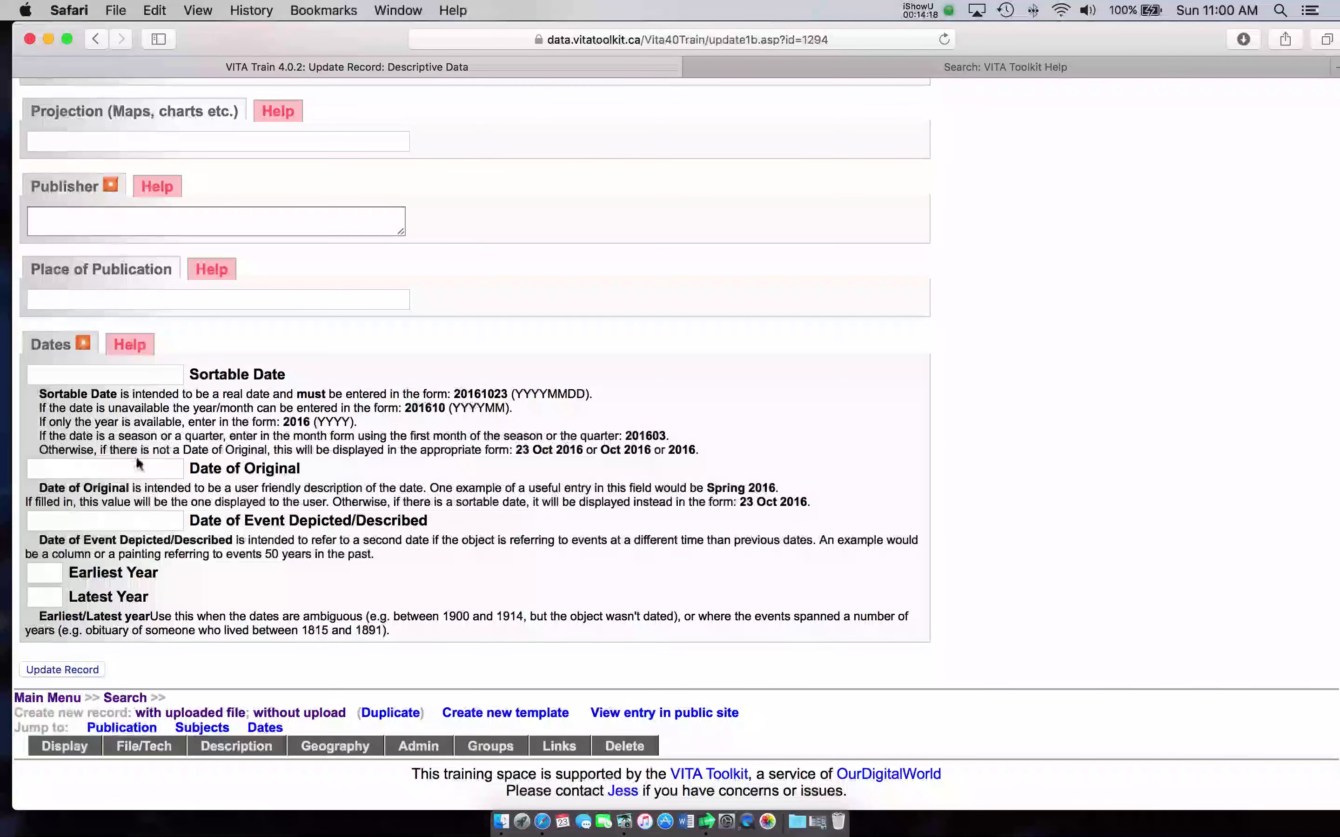
{"action": "left_click", "coordinate": [138, 465]}
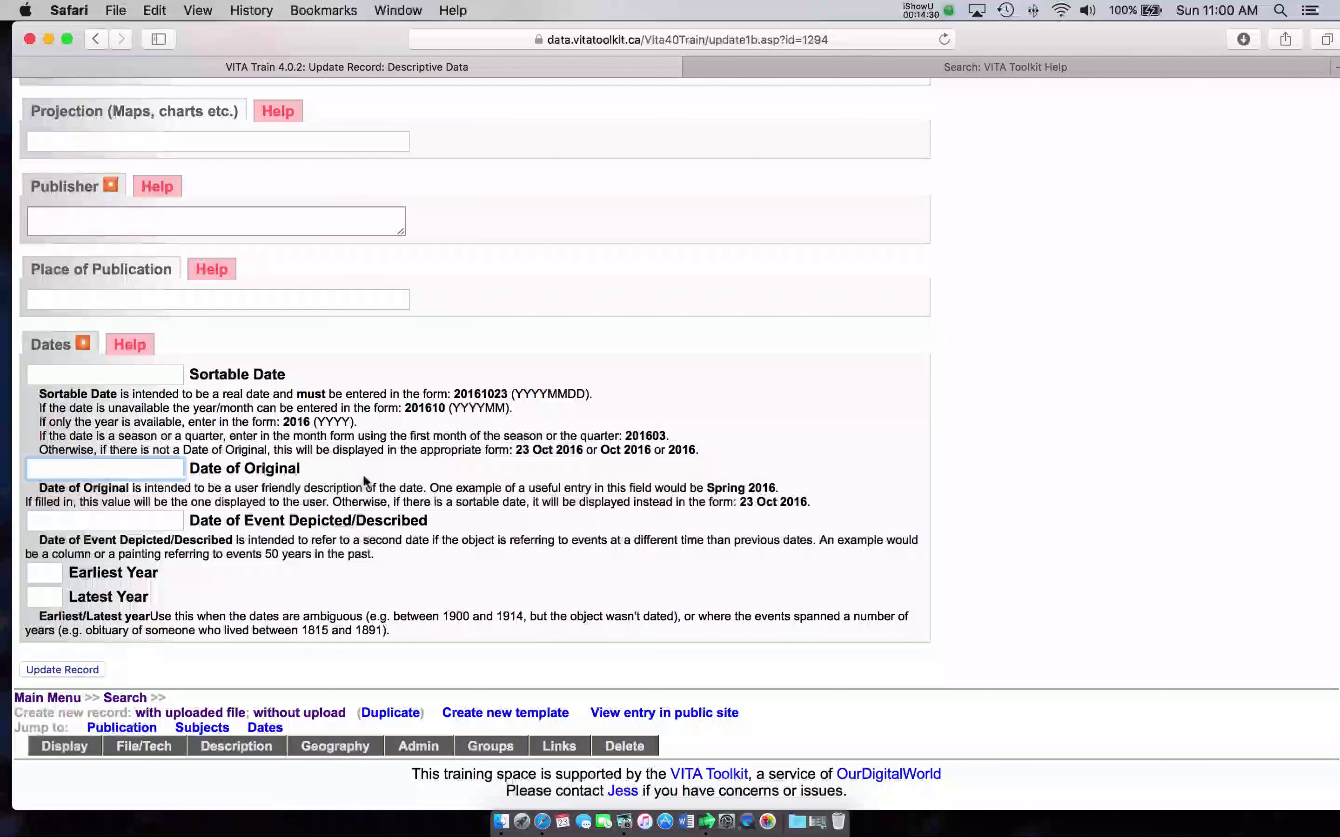
Step: Enter July 15, 1925 as the Date of Original and 19250715 as the Sortable Date
{"action": "type", "text": "July 15, 1925"}
{"action": "scroll", "coordinate": [111, 381], "scroll_direction": "up", "scroll_amount": 1}
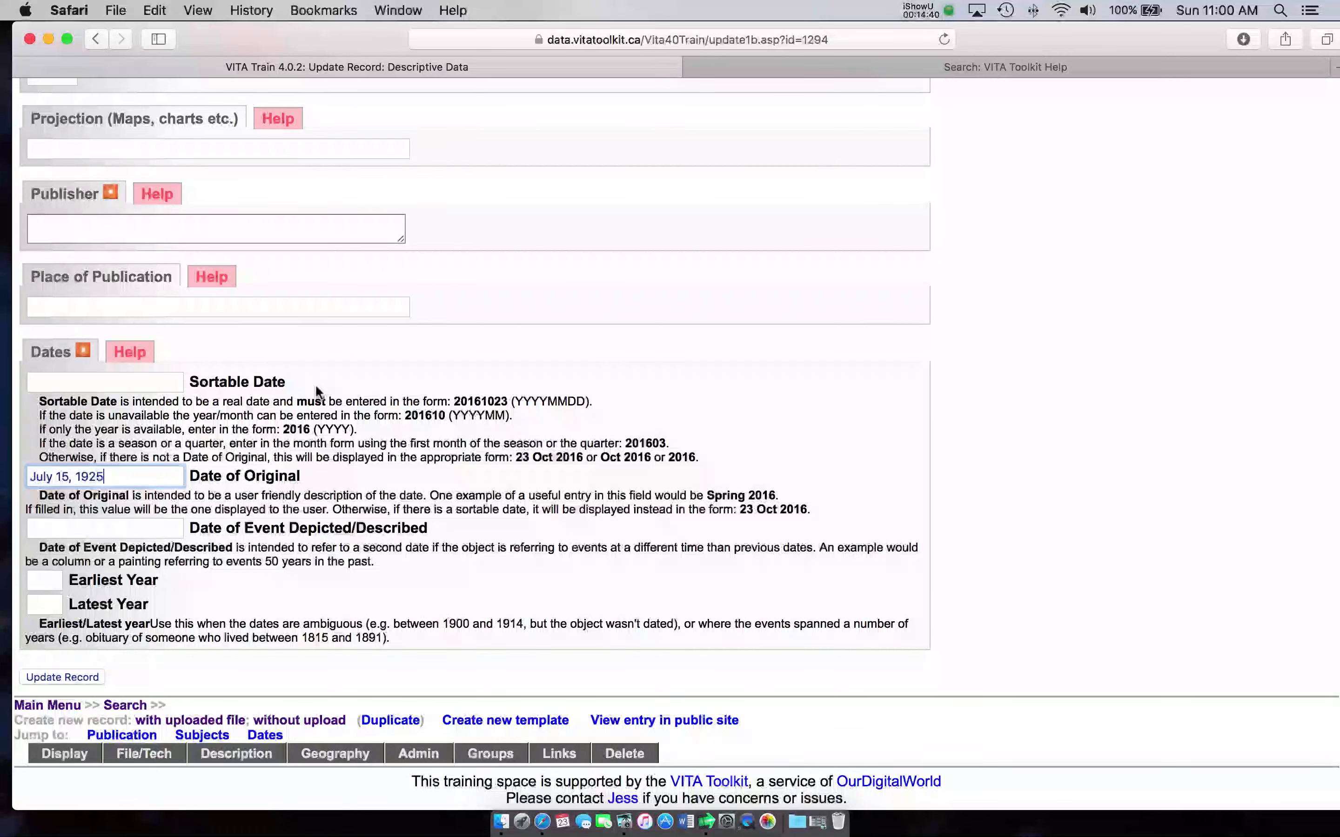
{"action": "left_click", "coordinate": [111, 382]}
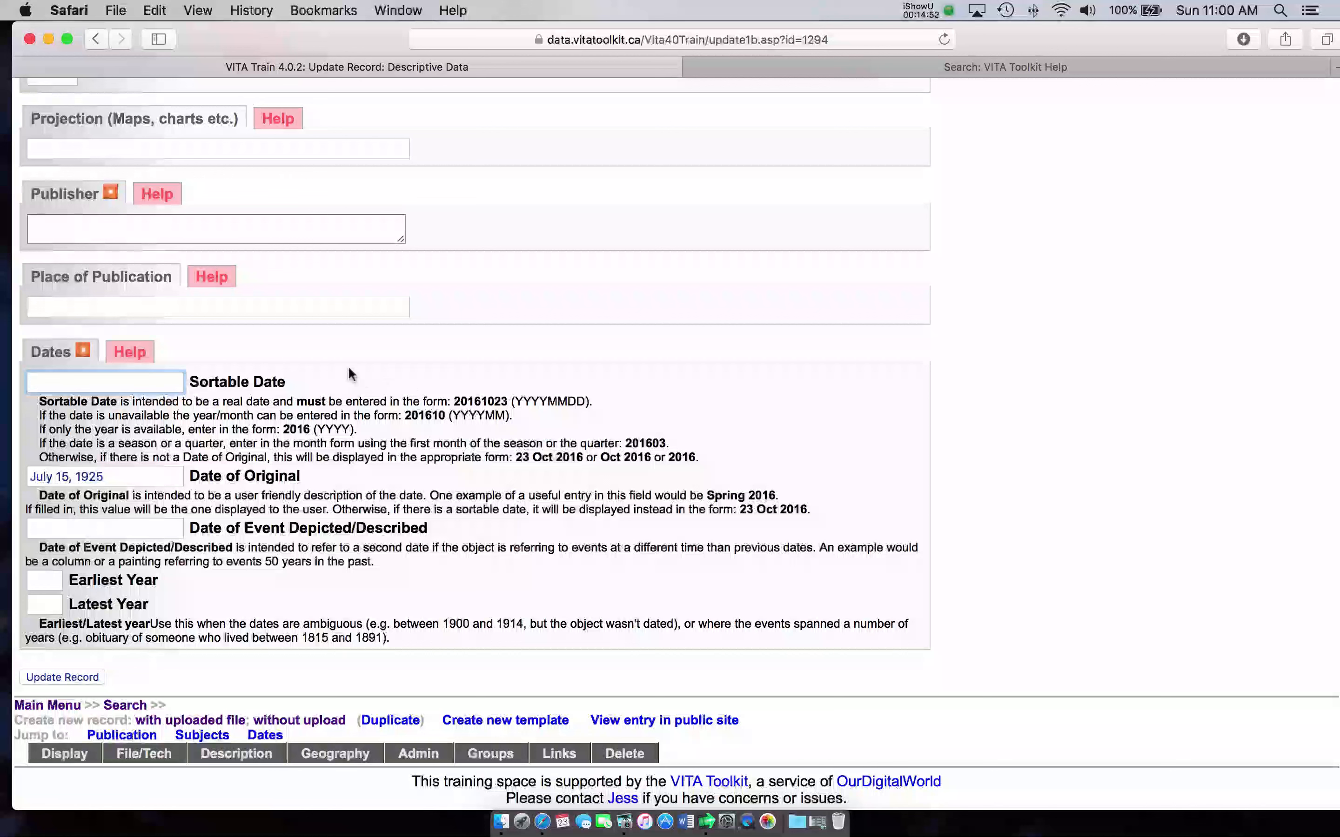
{"action": "type", "text": "19250715"}
{"action": "scroll", "coordinate": [236, 525], "scroll_direction": "down", "scroll_amount": 1}
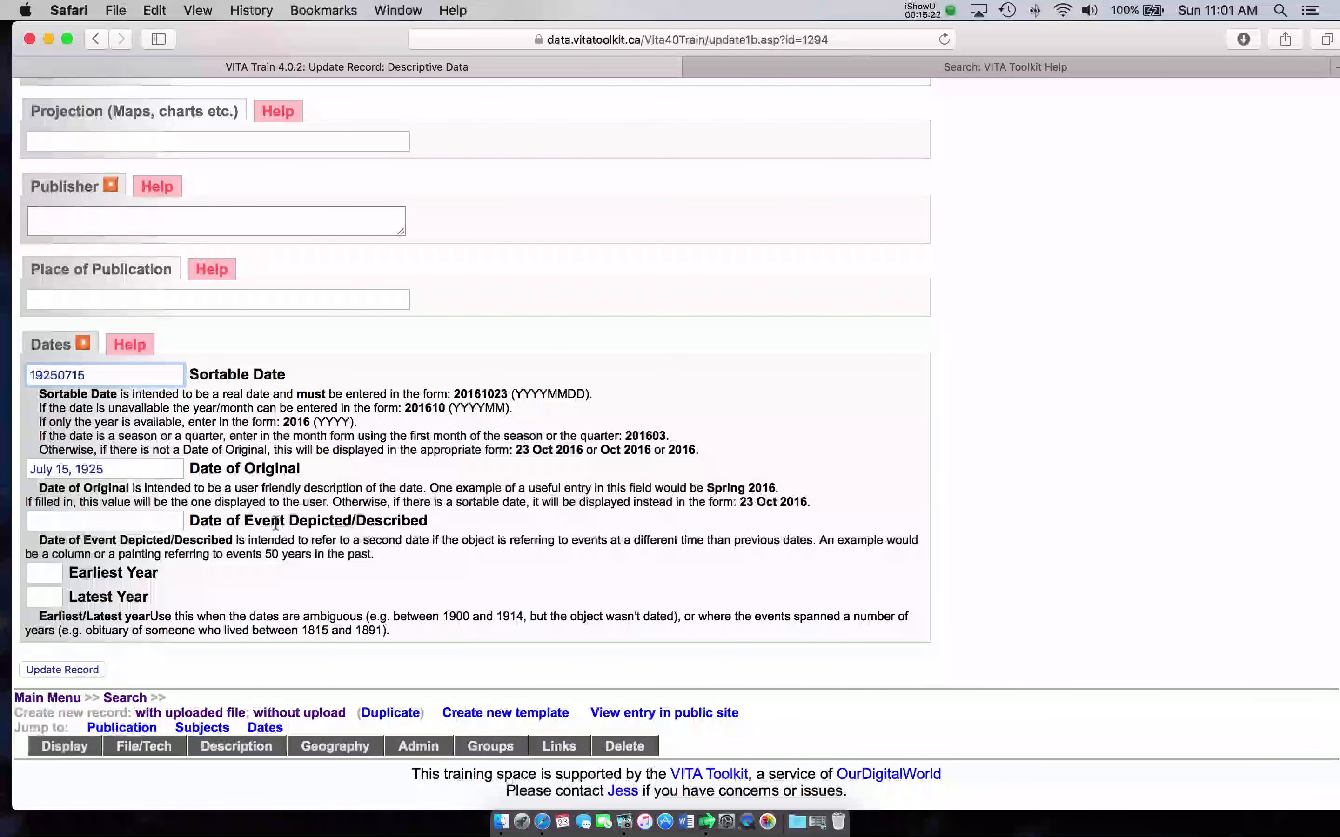
Step: Set Earliest Year and Latest Year to 1925 and update the record
{"action": "left_click", "coordinate": [44, 575]}
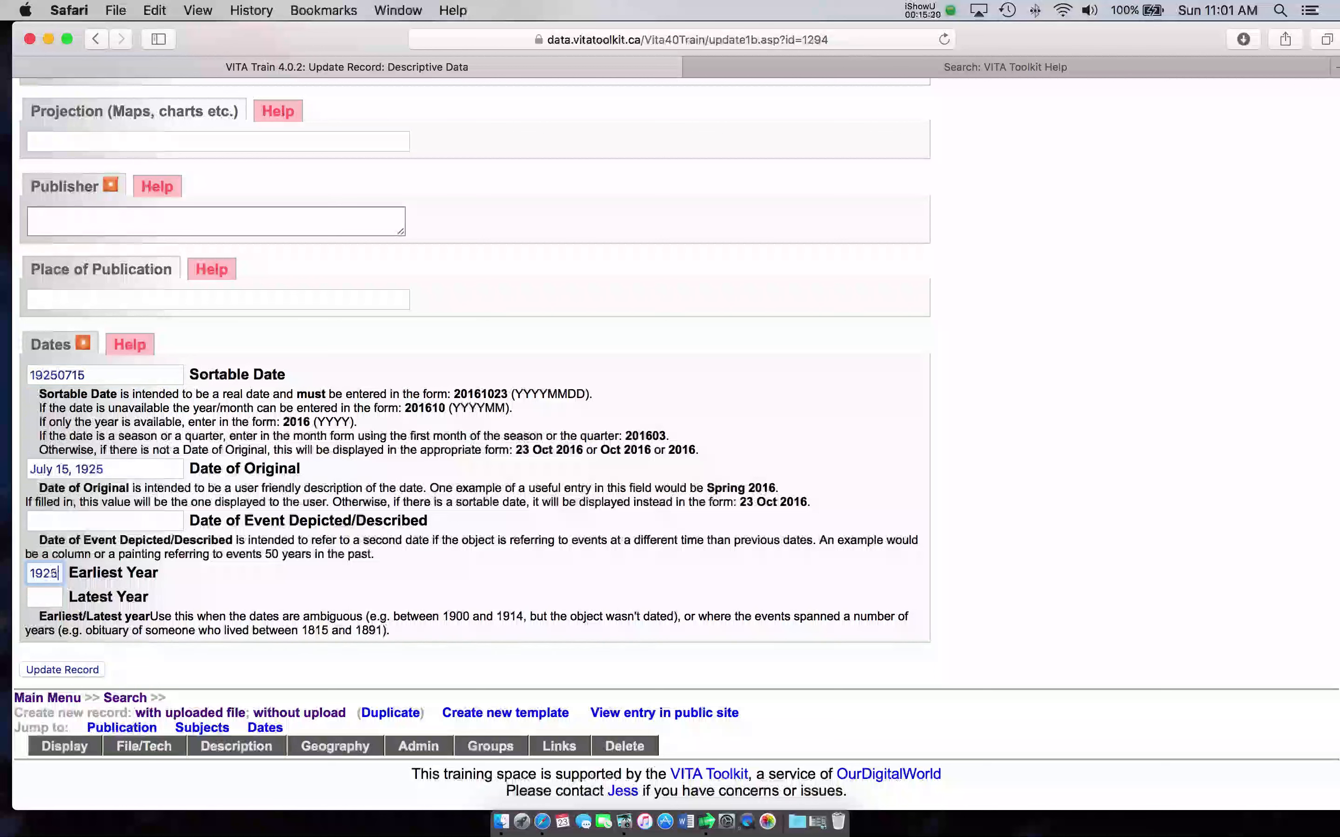
{"action": "left_click", "coordinate": [44, 597]}
{"action": "scroll", "coordinate": [231, 512], "scroll_direction": "up", "scroll_amount": 10}
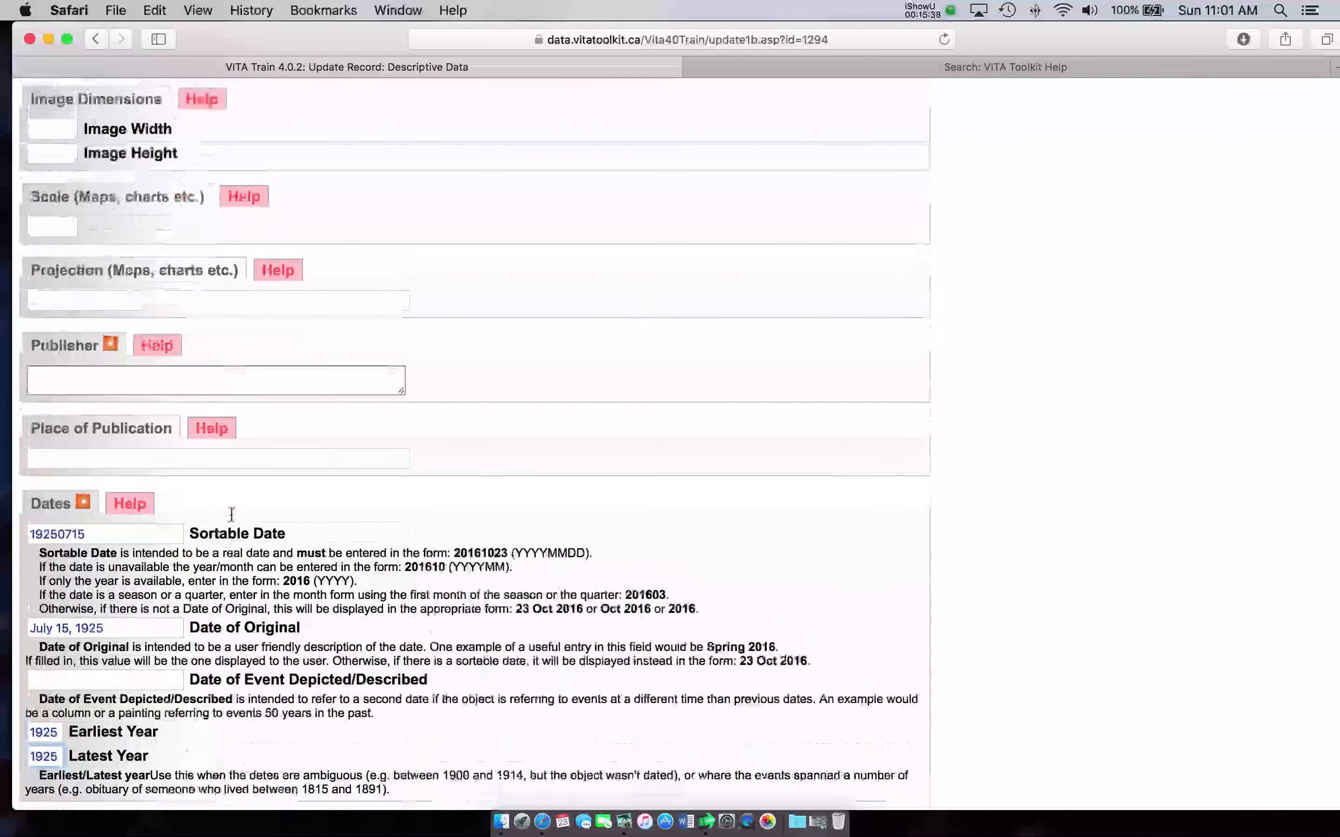
{"action": "scroll", "coordinate": [231, 518], "scroll_direction": "up", "scroll_amount": 15}
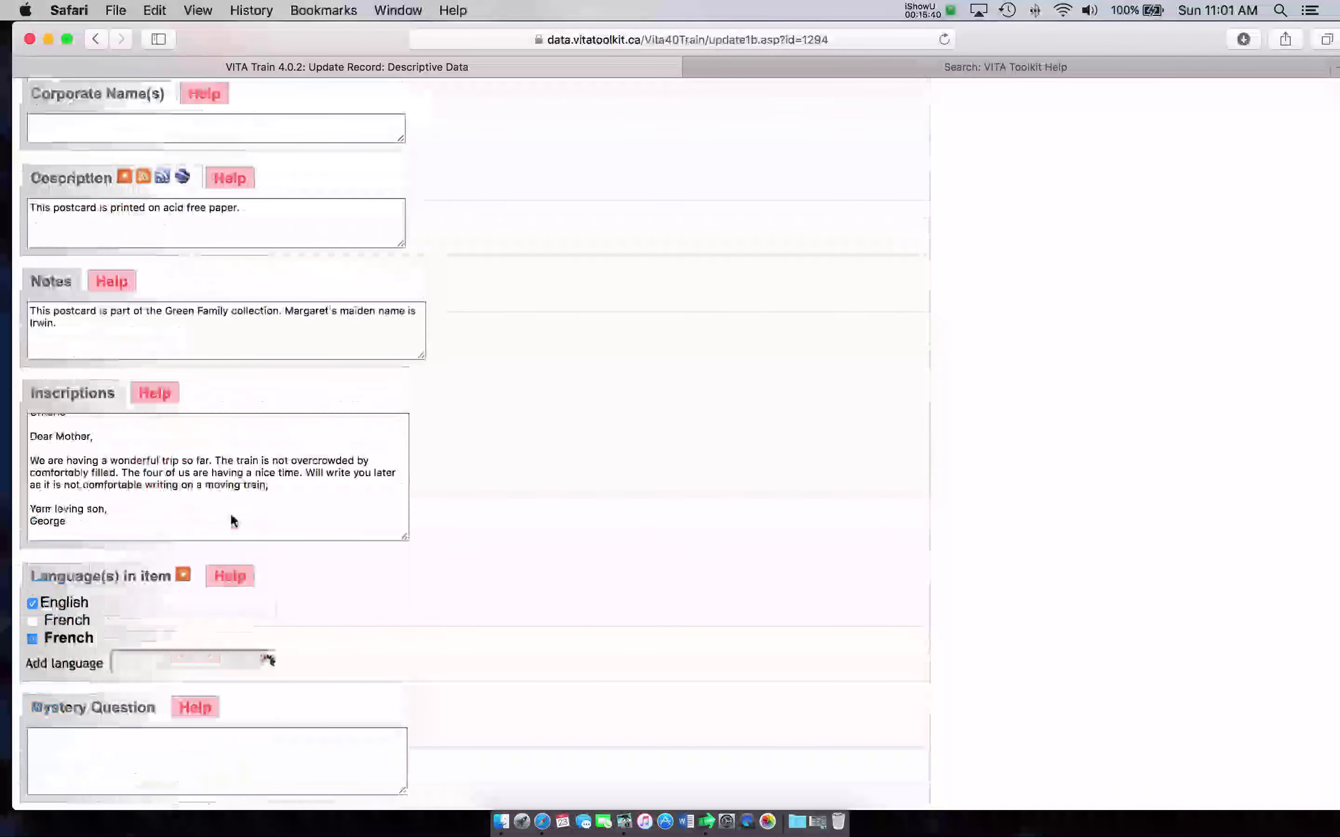
{"action": "scroll", "coordinate": [232, 515], "scroll_direction": "up", "scroll_amount": 15}
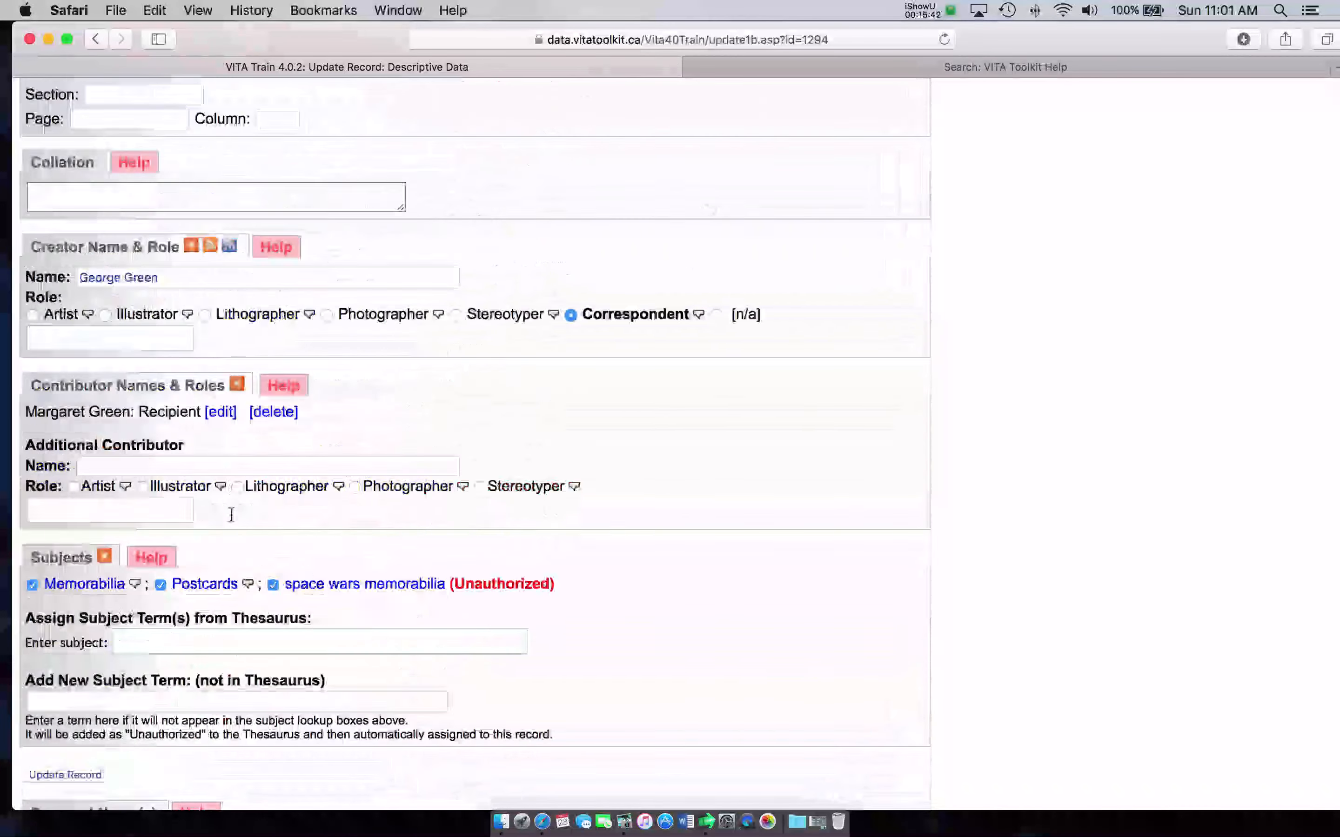
{"action": "scroll", "coordinate": [230, 512], "scroll_direction": "up", "scroll_amount": 10}
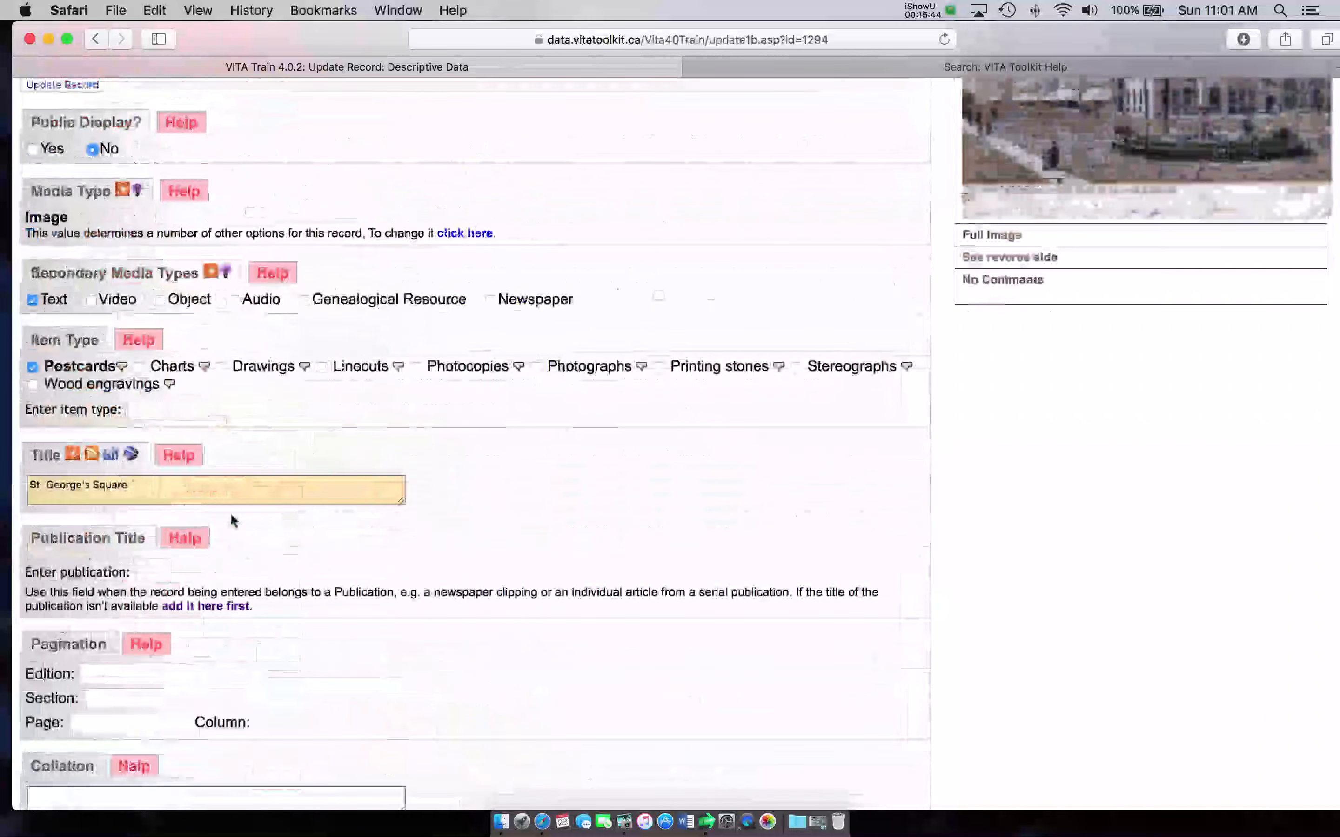
{"action": "scroll", "coordinate": [230, 513], "scroll_direction": "down", "scroll_amount": 3}
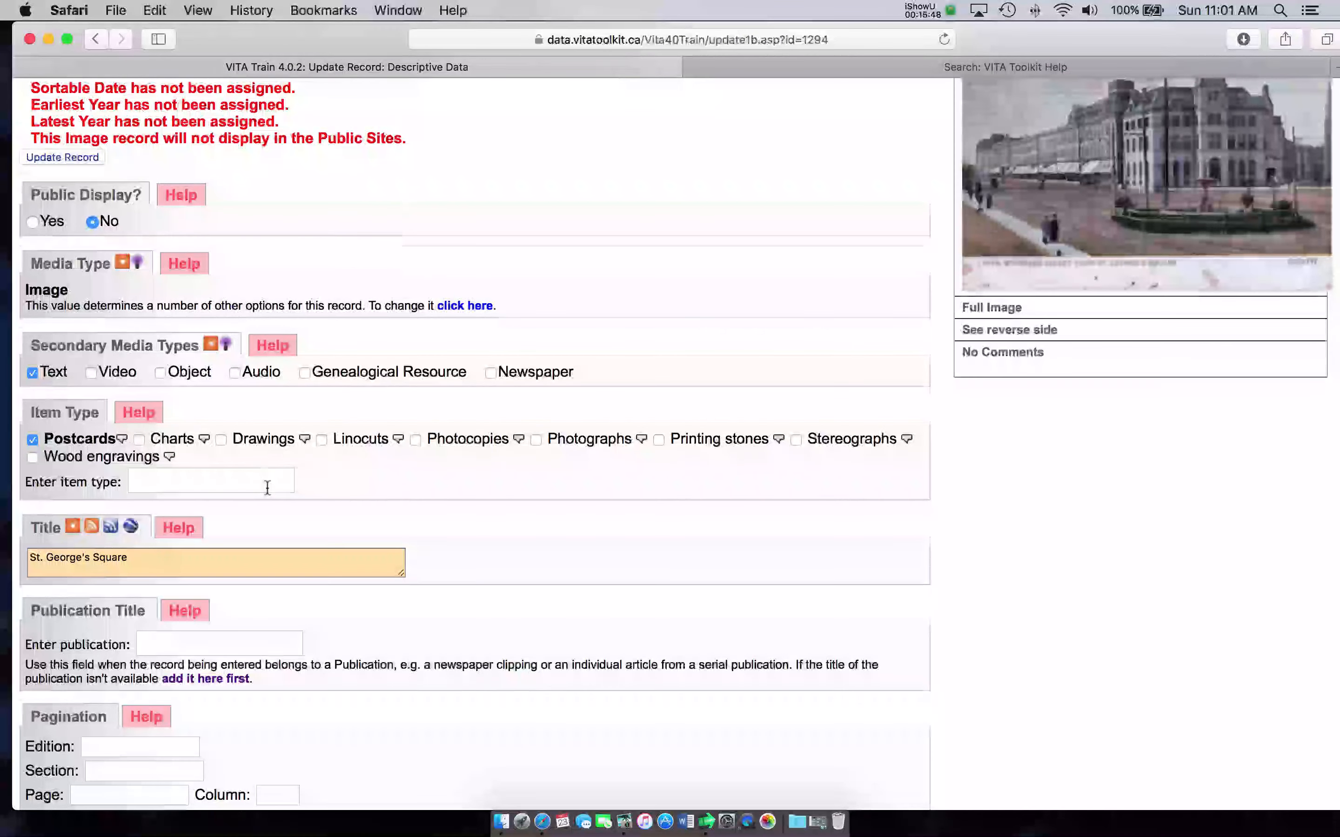
{"action": "scroll", "coordinate": [267, 487], "scroll_direction": "up", "scroll_amount": 4}
{"action": "scroll", "coordinate": [267, 490], "scroll_direction": "up", "scroll_amount": 4}
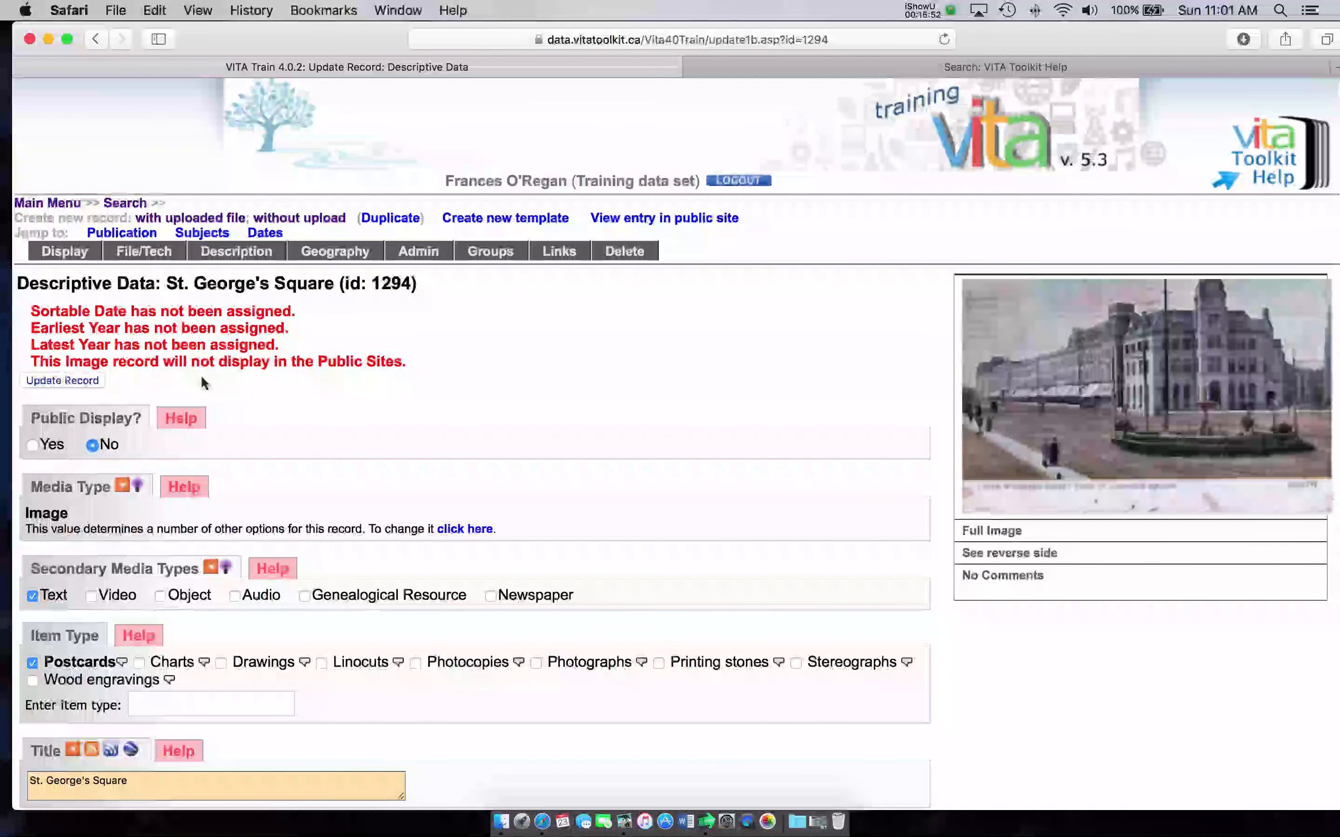
{"action": "left_click", "coordinate": [44, 381]}
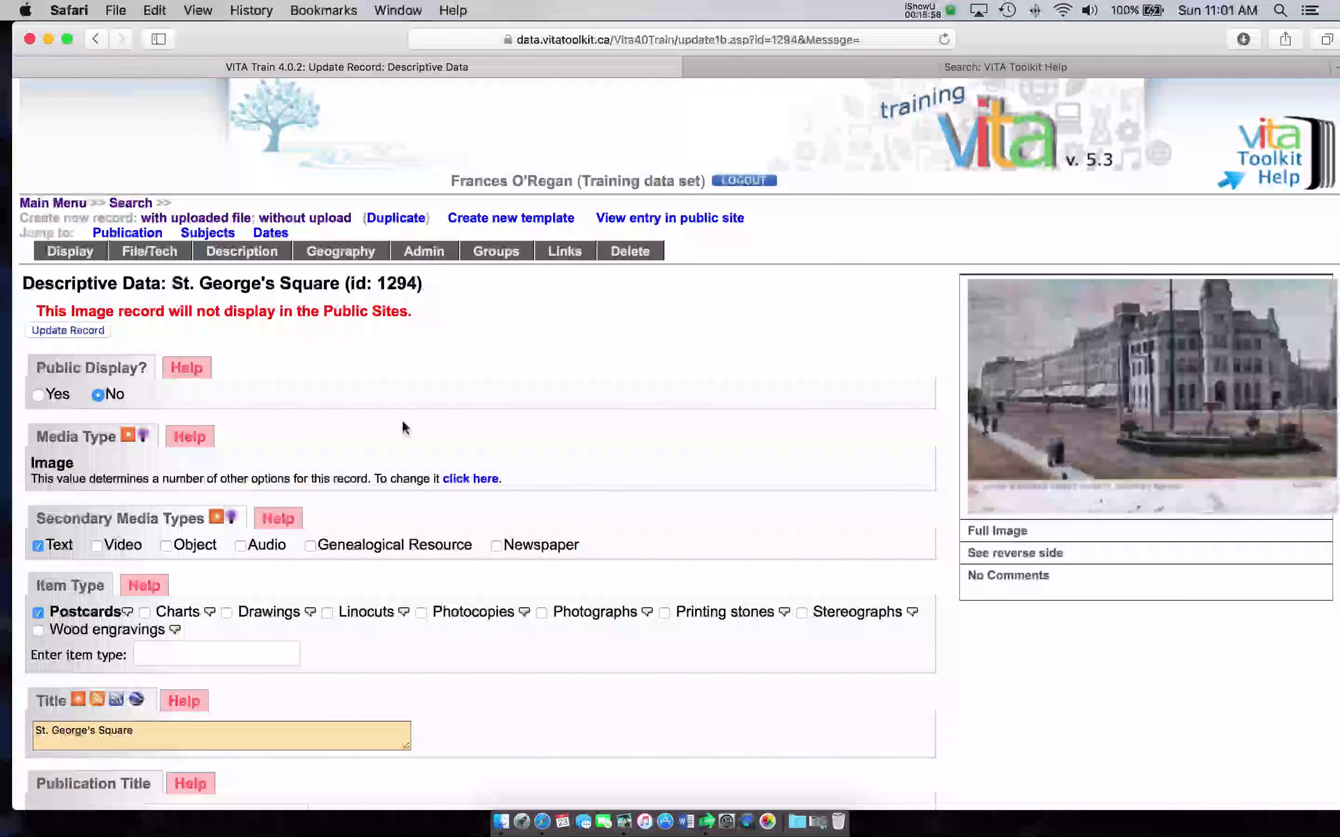
Step: Review the record's Display page: letter, July 15, 1925 date, English and French languages
{"action": "left_click", "coordinate": [60, 254]}
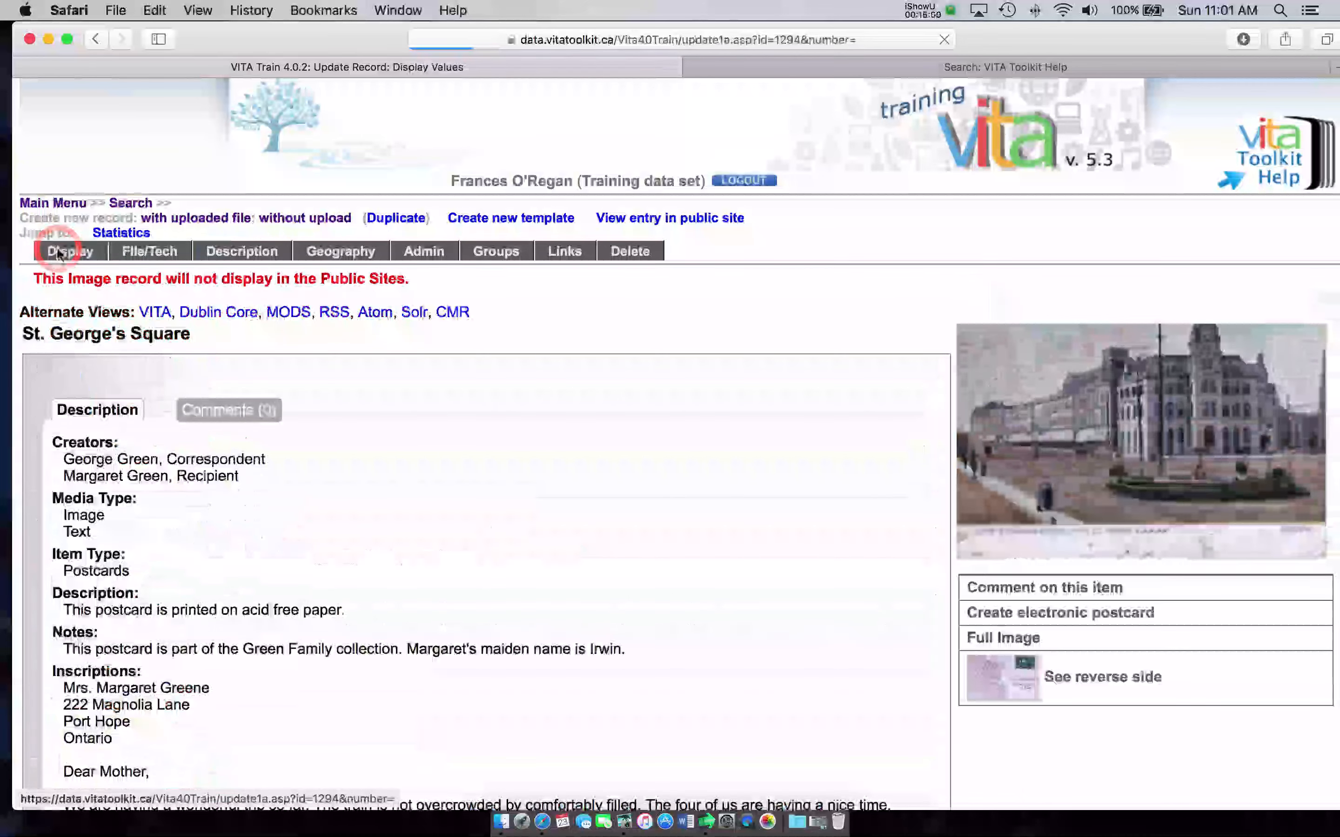
{"action": "scroll", "coordinate": [468, 453], "scroll_direction": "down", "scroll_amount": 5}
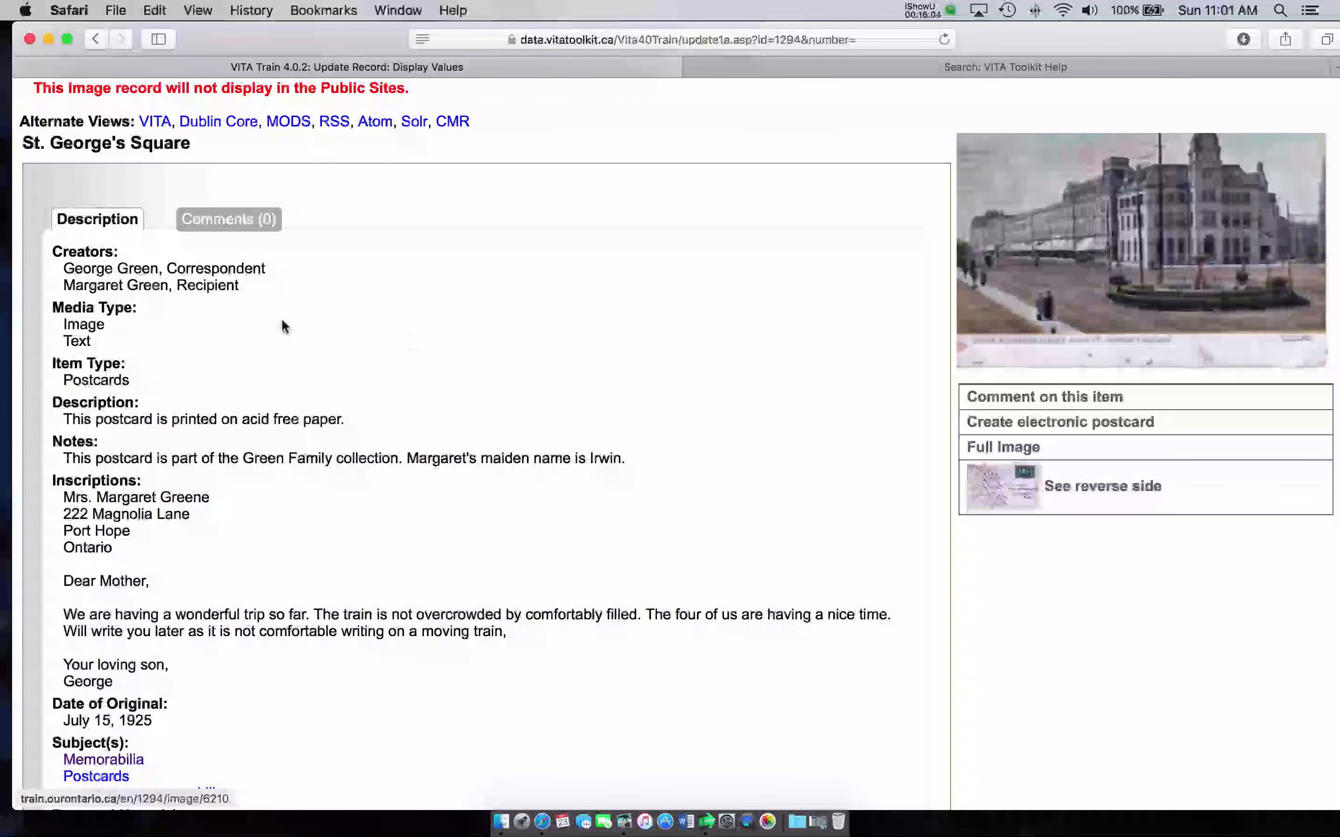
{"action": "scroll", "coordinate": [182, 321], "scroll_direction": "down", "scroll_amount": 2}
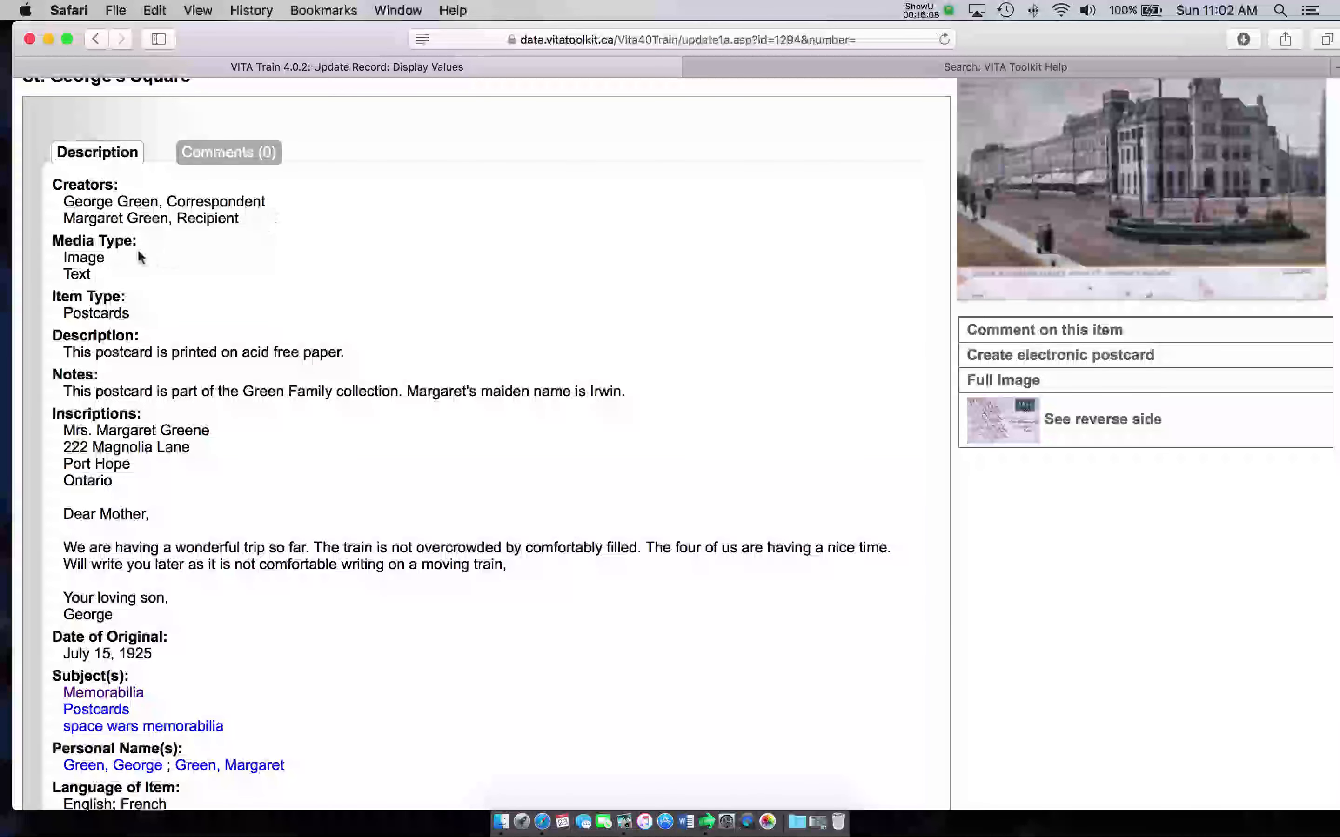
{"action": "scroll", "coordinate": [127, 277], "scroll_direction": "down", "scroll_amount": 1}
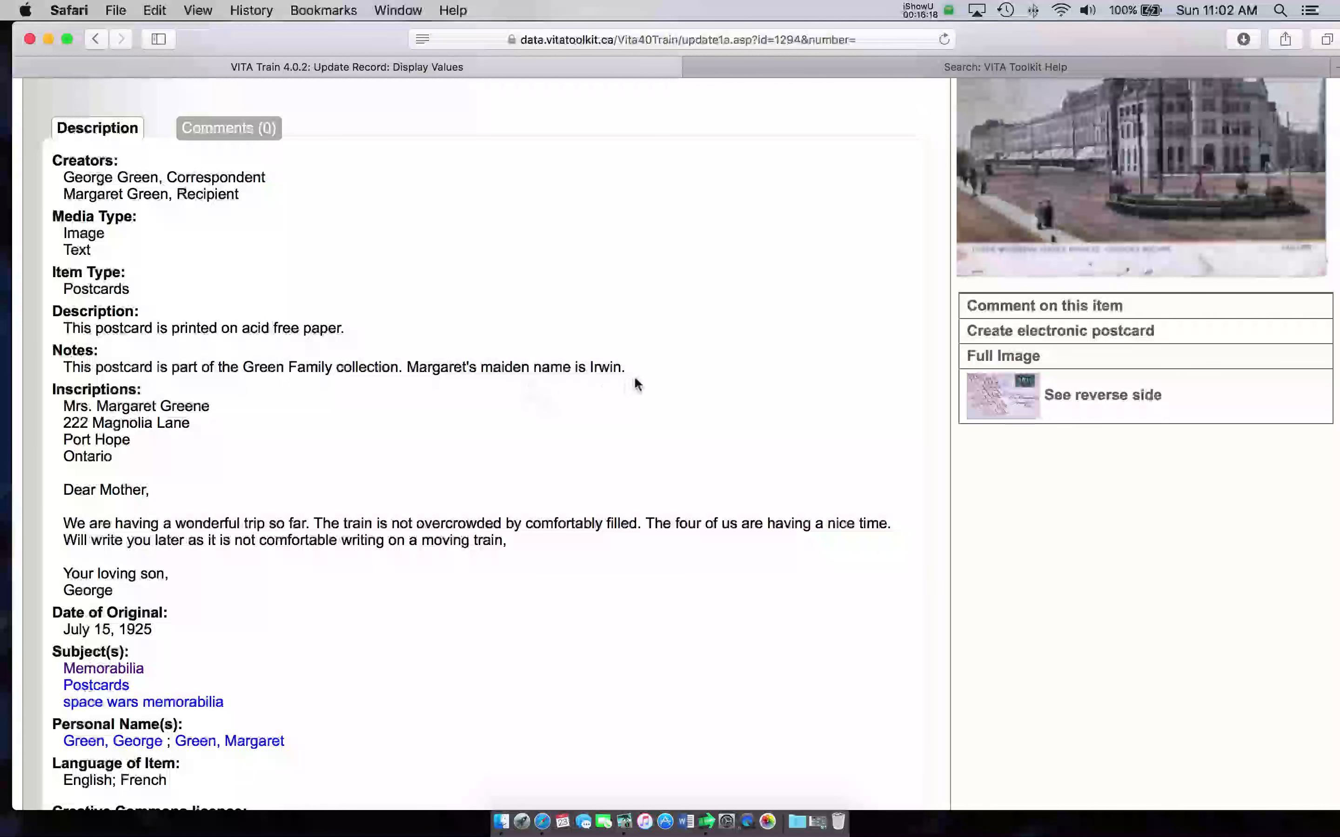
{"action": "scroll", "coordinate": [443, 388], "scroll_direction": "down", "scroll_amount": 1}
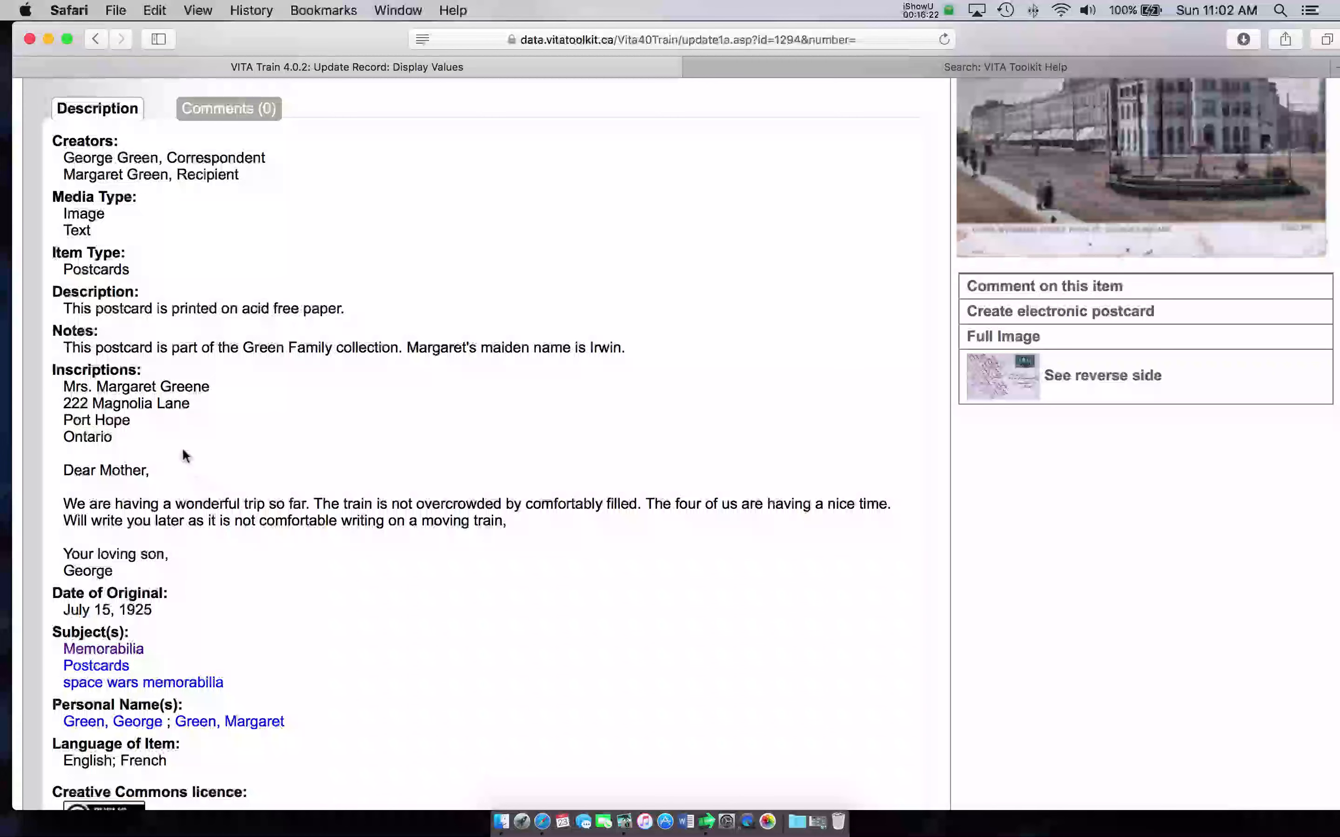
{"action": "scroll", "coordinate": [188, 443], "scroll_direction": "down", "scroll_amount": 5}
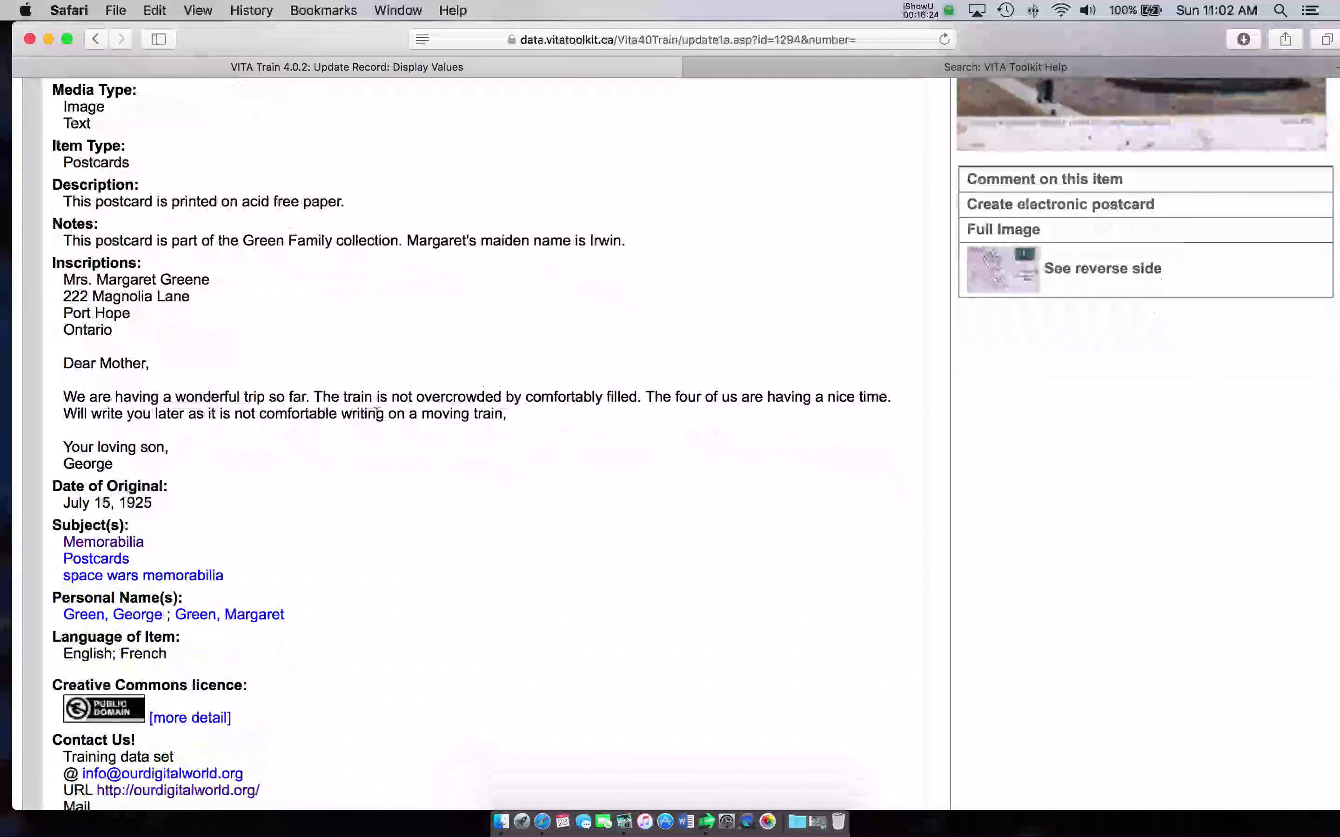
{"action": "scroll", "coordinate": [421, 417], "scroll_direction": "down", "scroll_amount": 2}
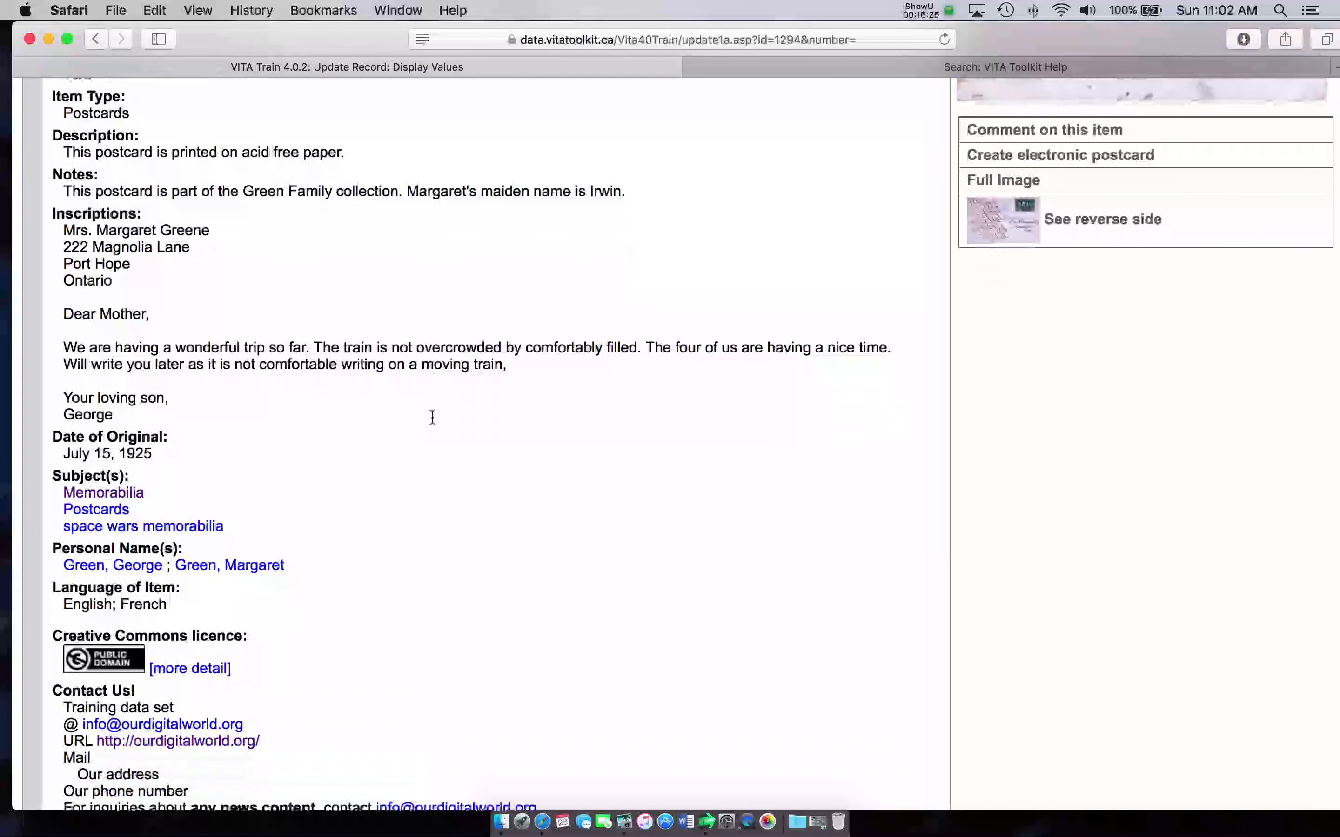
{"action": "scroll", "coordinate": [198, 457], "scroll_direction": "down", "scroll_amount": 1}
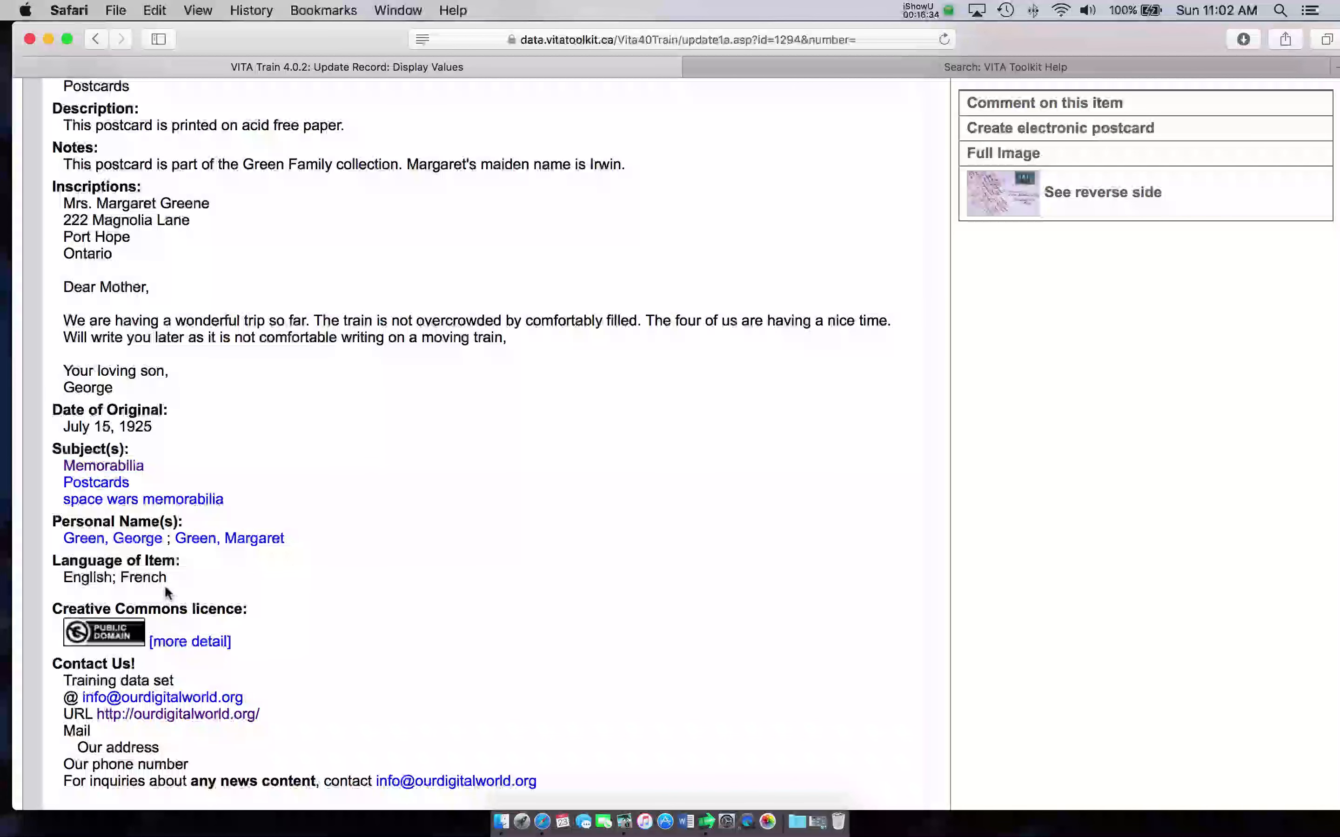
{"action": "scroll", "coordinate": [320, 594], "scroll_direction": "down", "scroll_amount": 2}
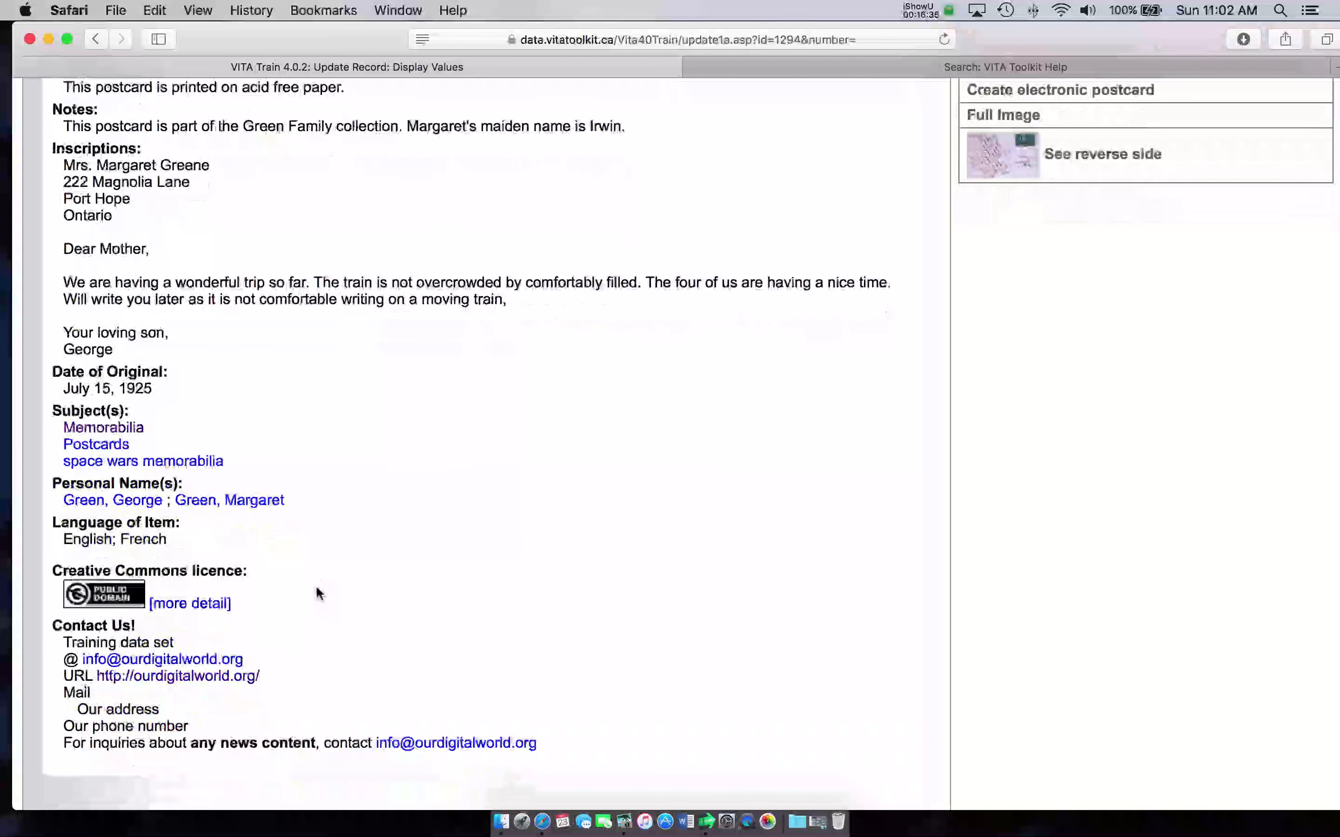
{"action": "scroll", "coordinate": [322, 596], "scroll_direction": "up", "scroll_amount": 10}
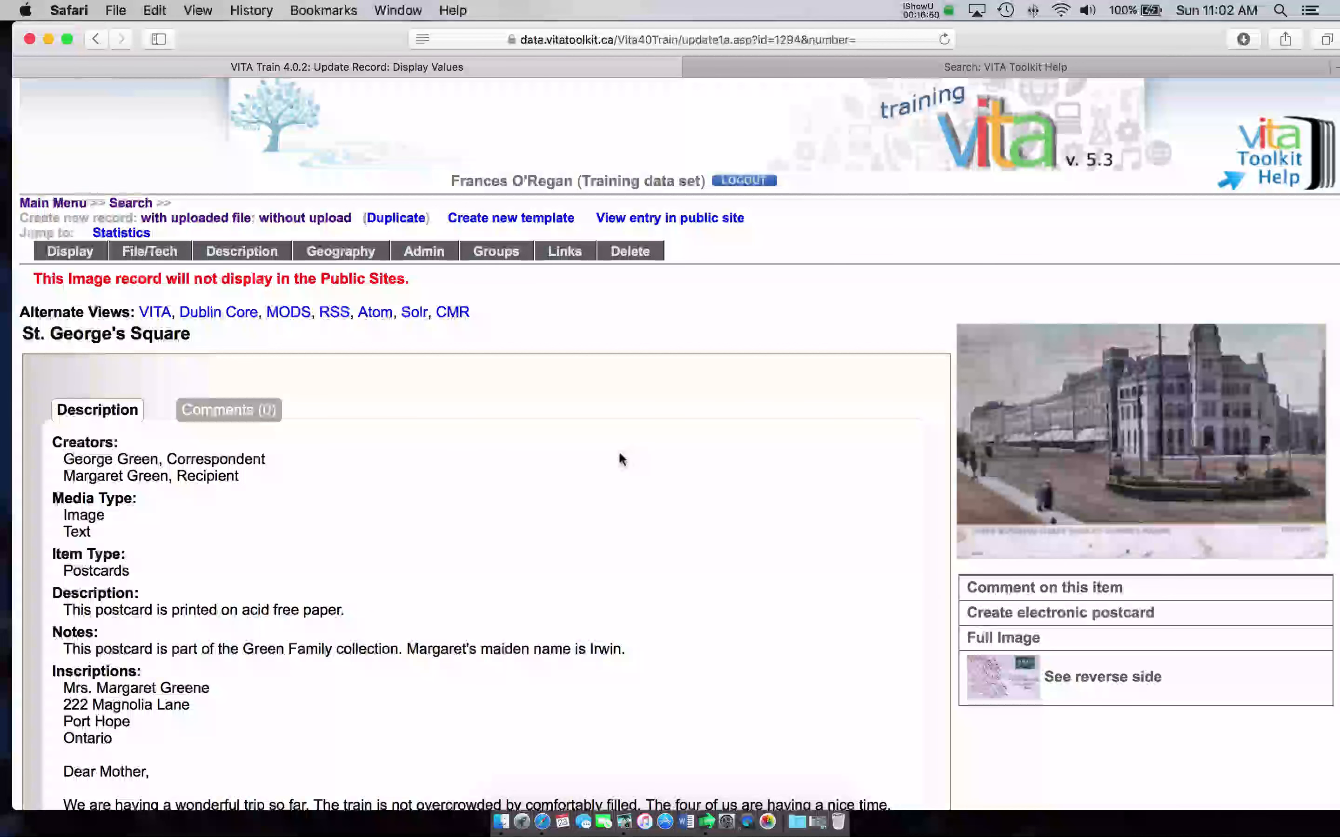
Step: Switch to the 'Search: VITA Toolkit Help' tab and look over its documentation links
{"action": "left_click", "coordinate": [943, 71]}
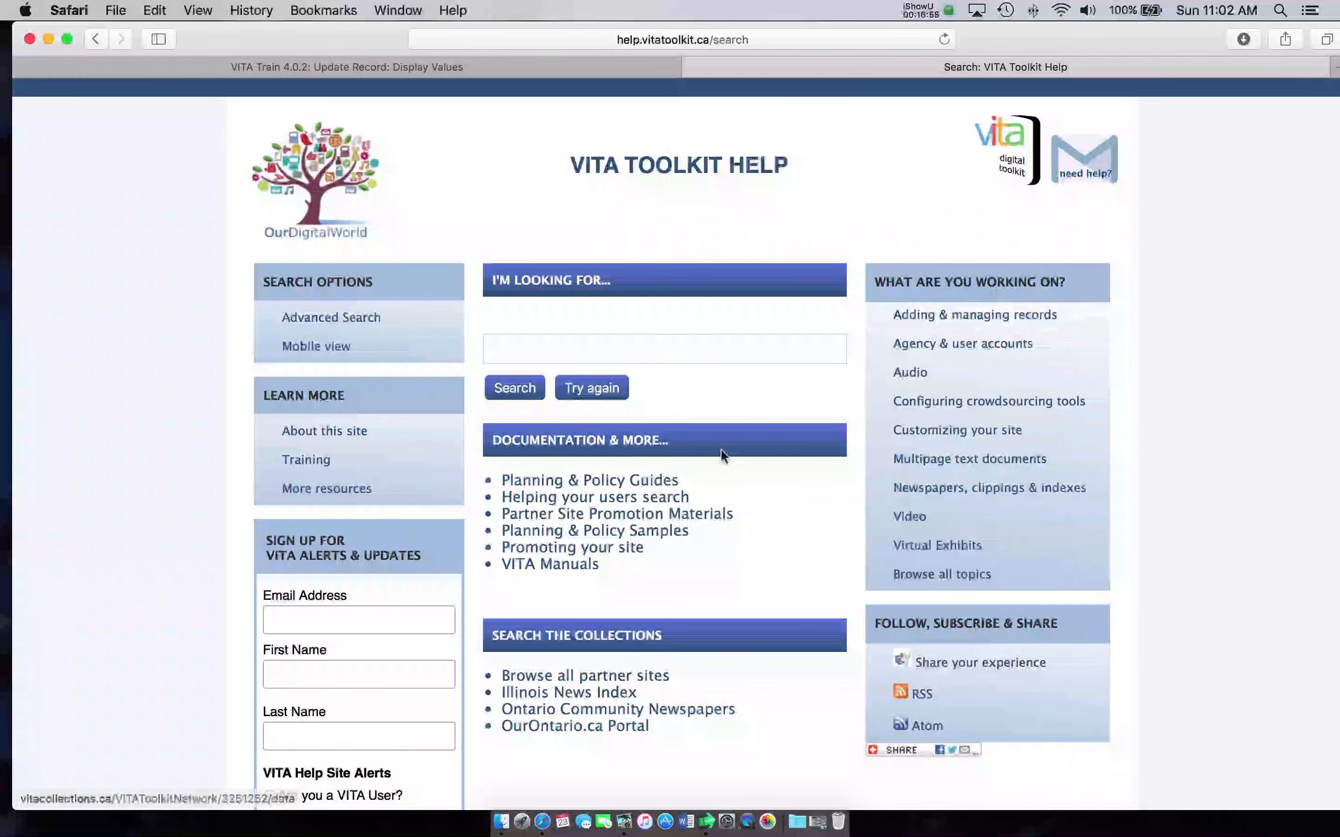
{"action": "scroll", "coordinate": [709, 488], "scroll_direction": "down", "scroll_amount": 1}
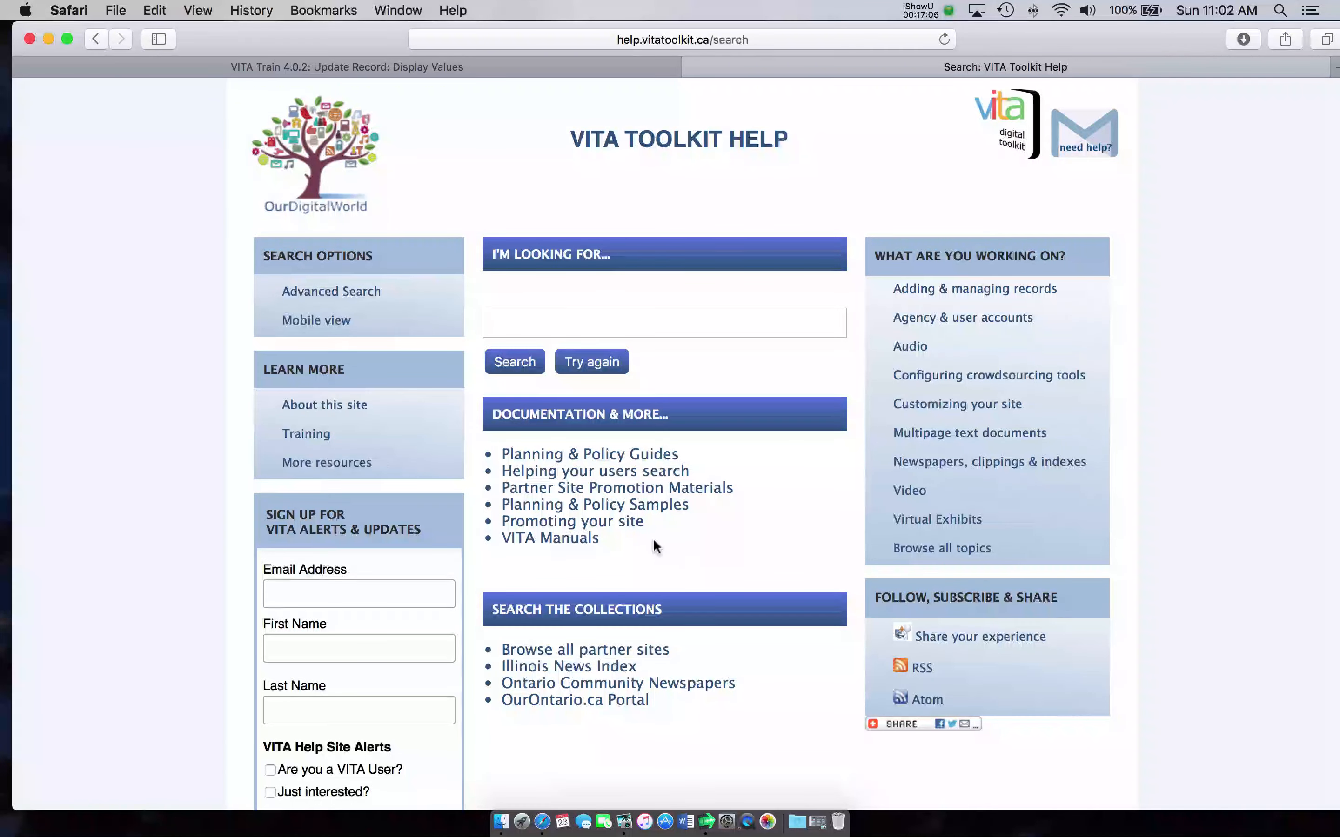
{"action": "scroll", "coordinate": [693, 498], "scroll_direction": "up", "scroll_amount": 1}
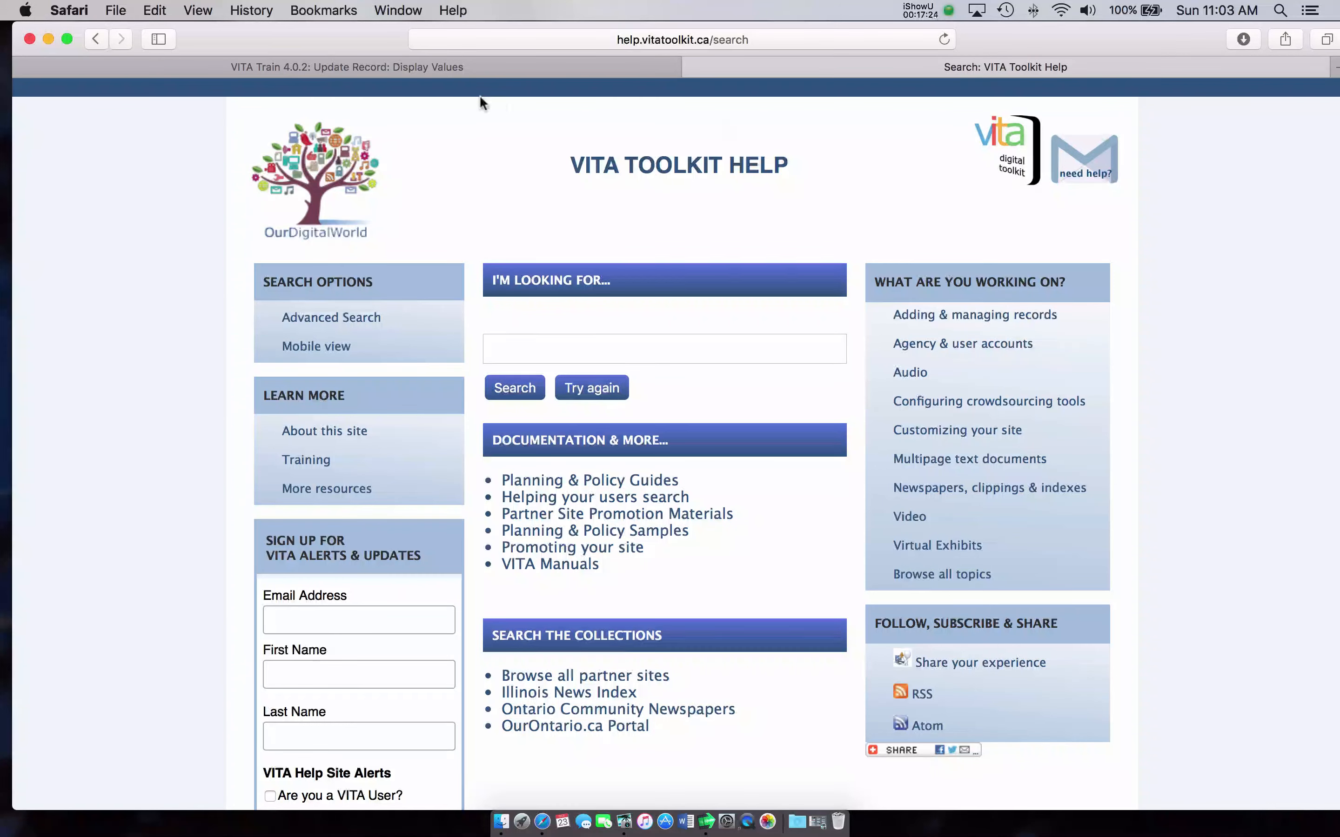
Step: Return to the St. George's Square display tab and scroll through its saved values
{"action": "left_click", "coordinate": [441, 67]}
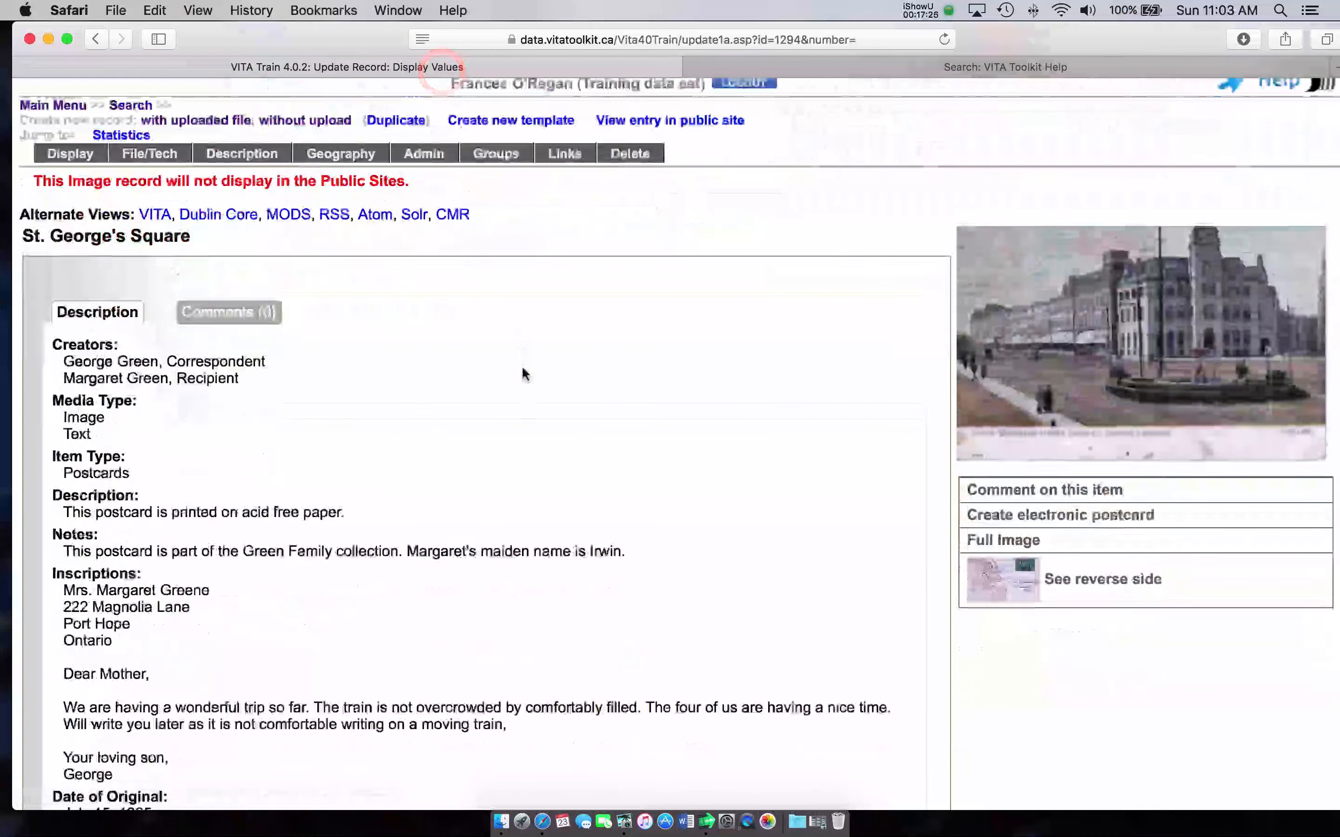
{"action": "scroll", "coordinate": [621, 366], "scroll_direction": "down", "scroll_amount": 8}
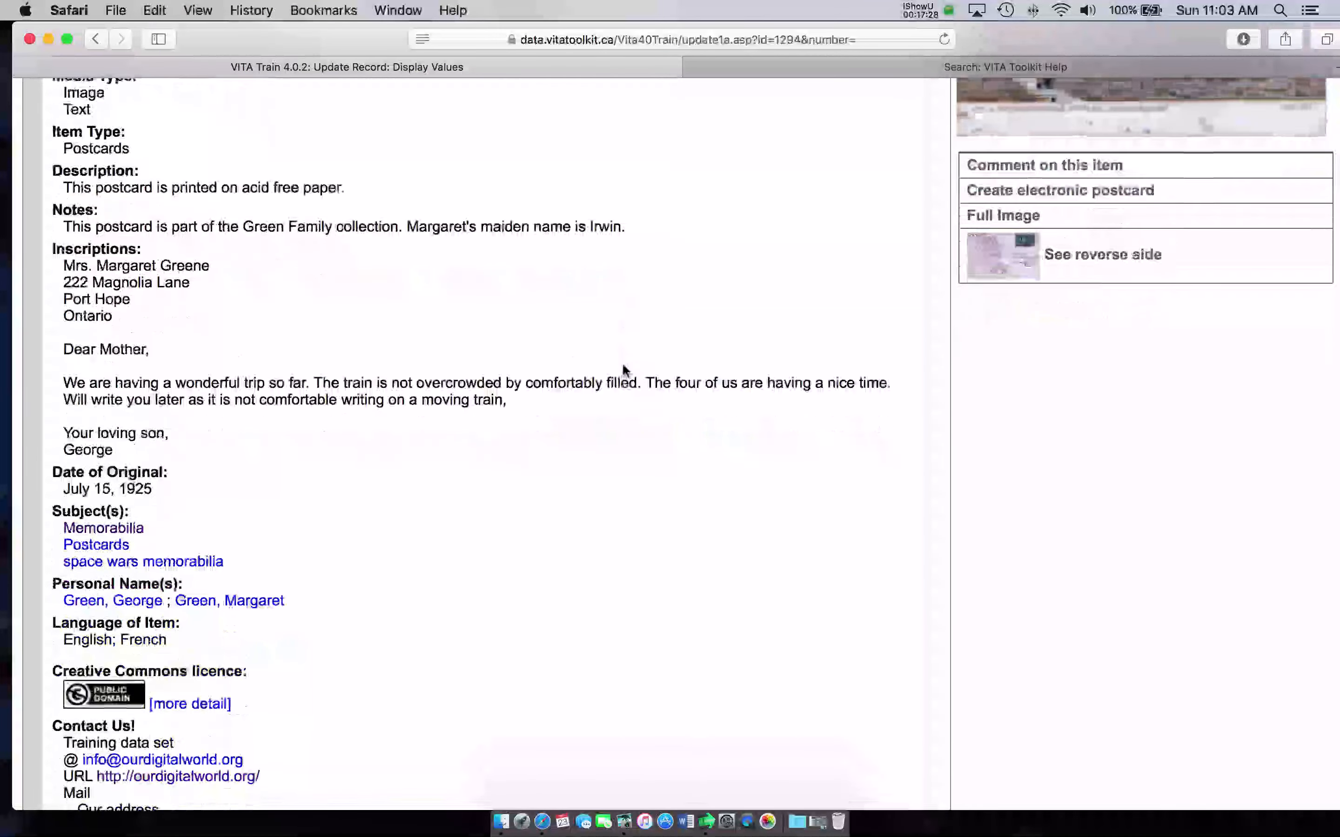
{"action": "scroll", "coordinate": [623, 368], "scroll_direction": "down", "scroll_amount": 3}
{"action": "scroll", "coordinate": [623, 368], "scroll_direction": "up", "scroll_amount": 5}
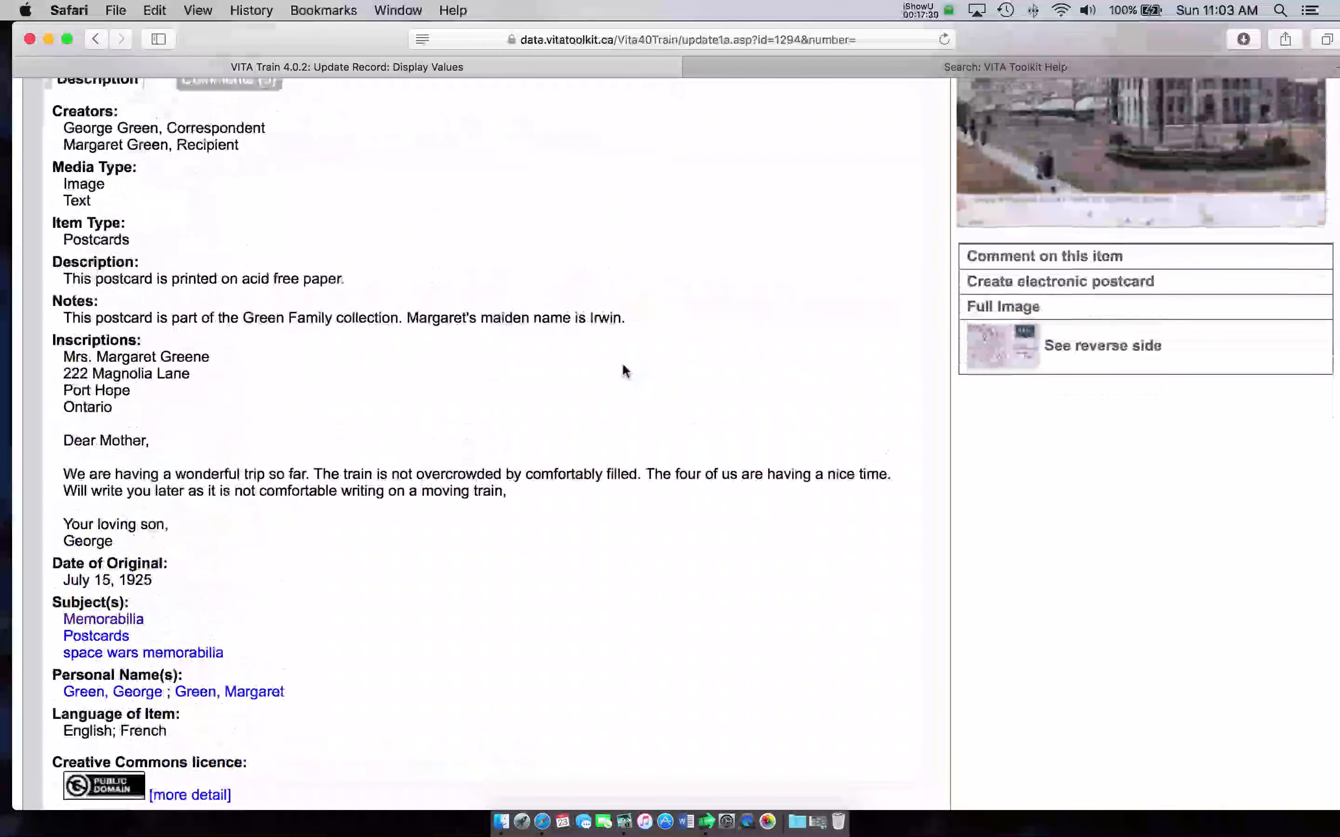
{"action": "scroll", "coordinate": [624, 370], "scroll_direction": "up", "scroll_amount": 8}
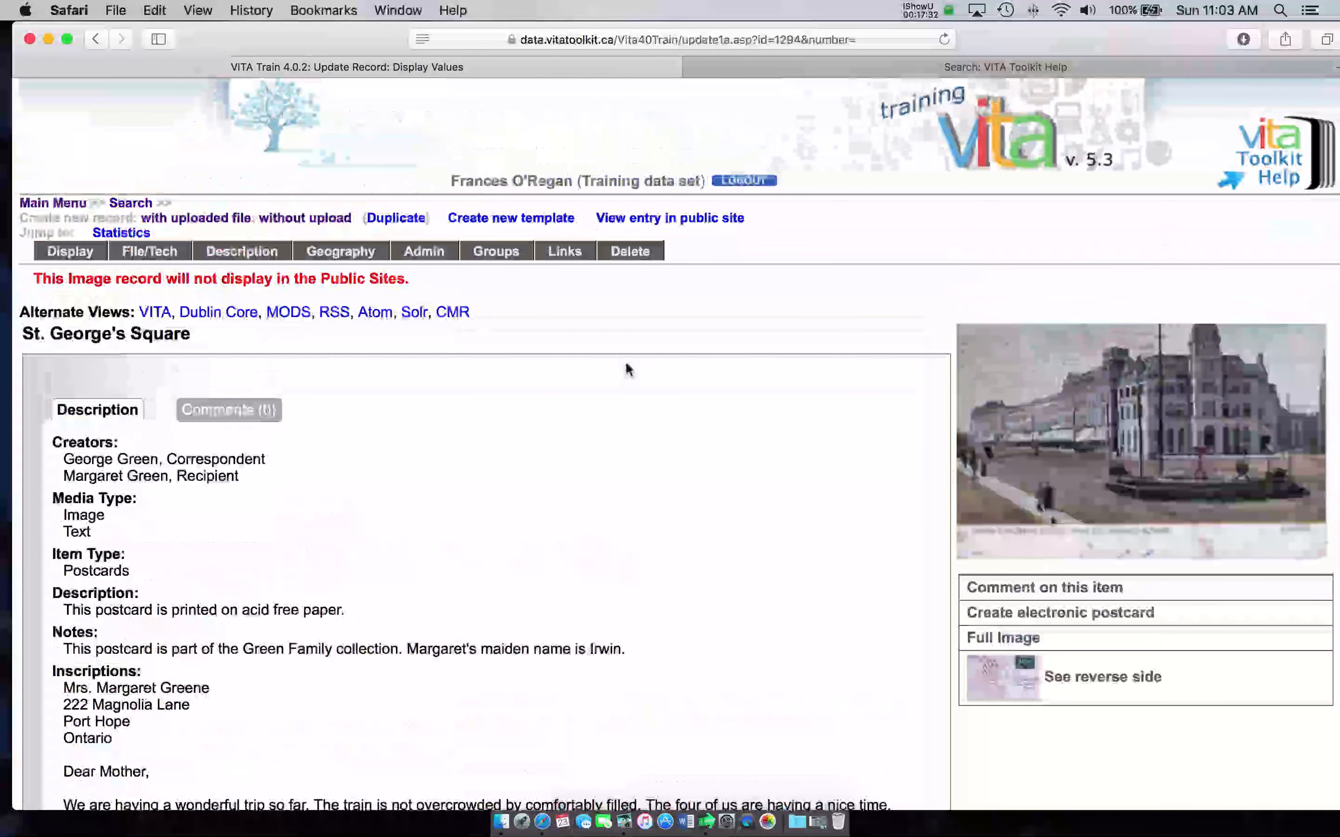